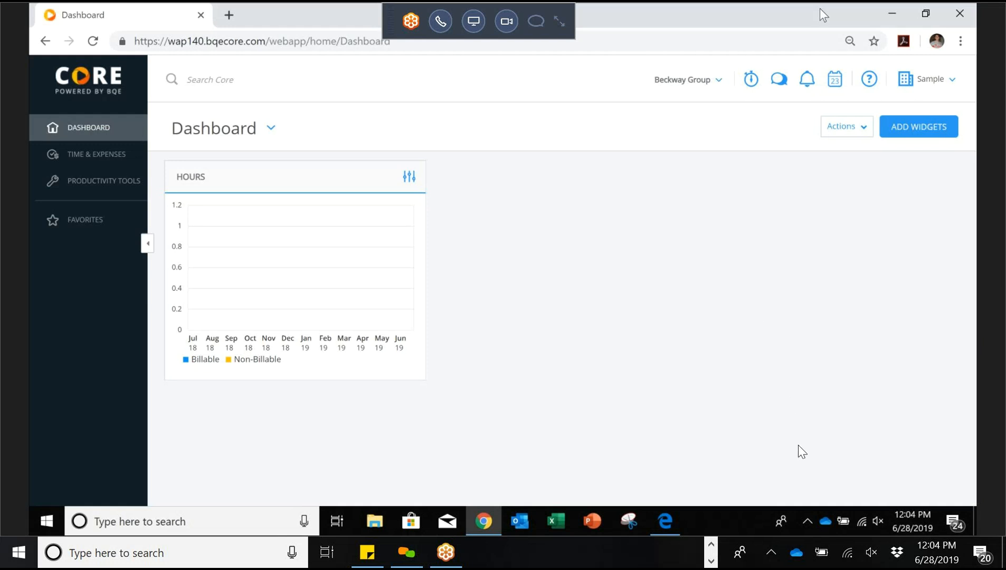
# Step: Try adding a STANDARD-size Time Performance donut graph widget, which triggers a security-settings error
pyautogui.moveTo(417, 561)
pyautogui.click(928, 130)
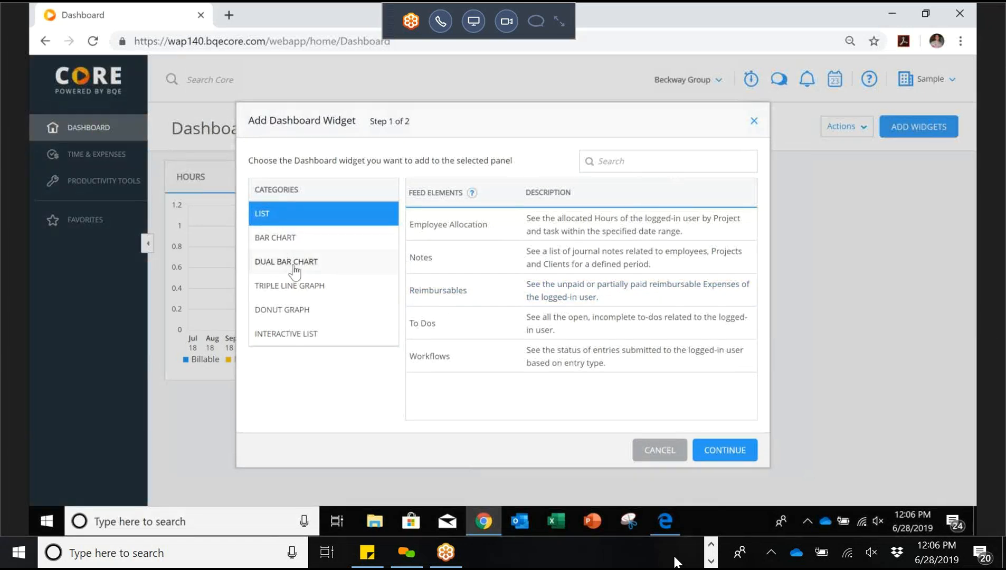
pyautogui.click(289, 314)
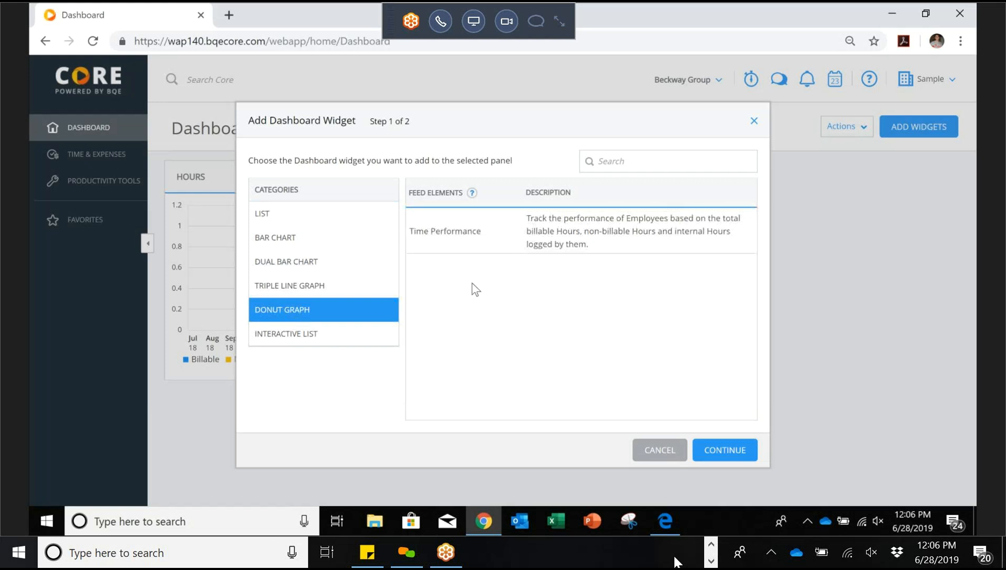
pyautogui.click(457, 244)
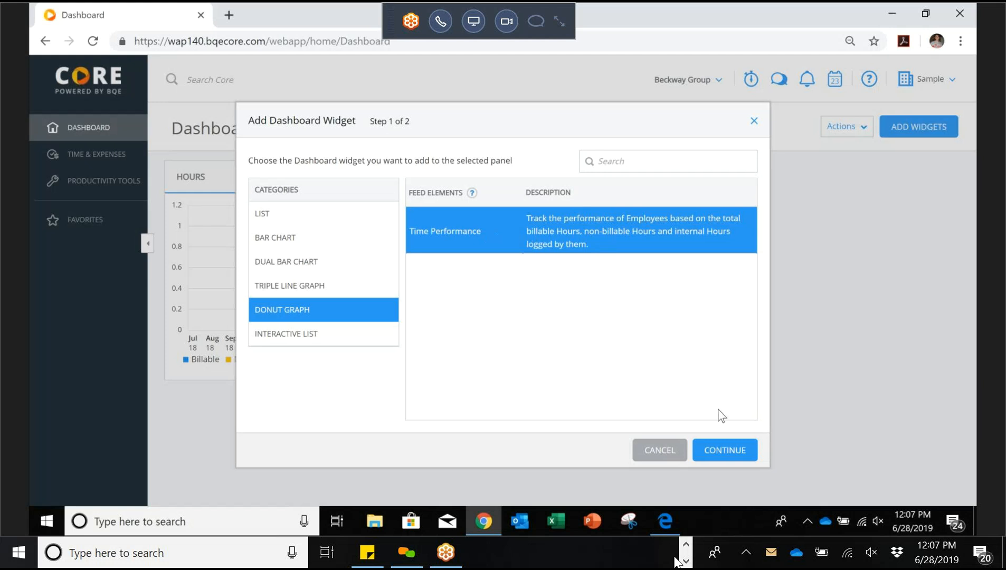
pyautogui.click(724, 449)
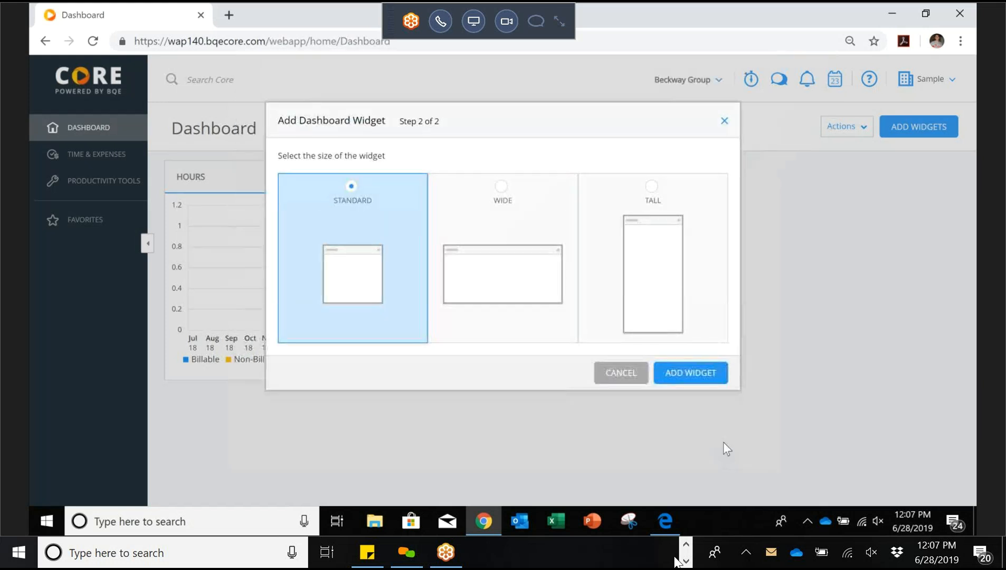
pyautogui.click(696, 377)
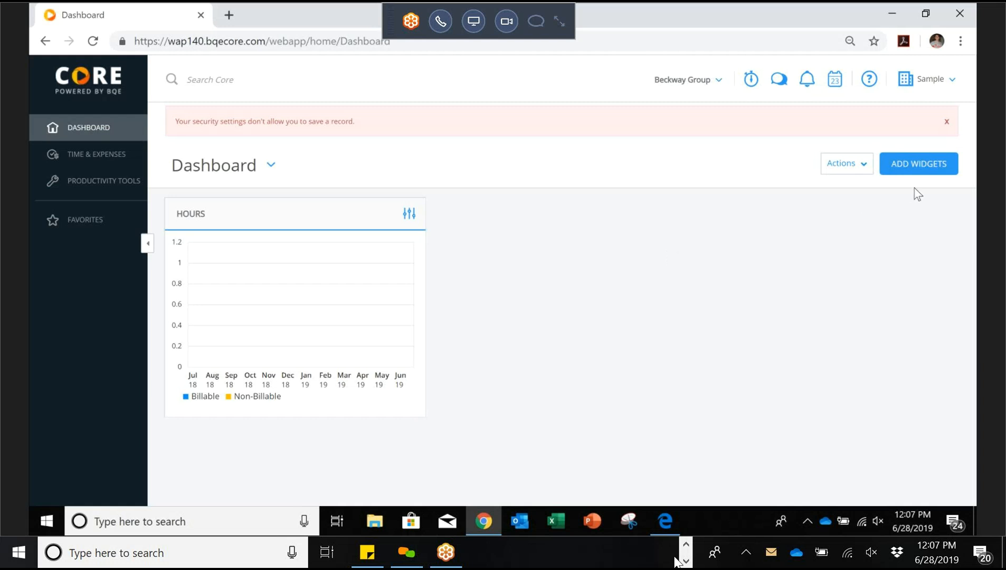
# Step: Dismiss the security-settings alert, then view and close the Hours chart's filters
pyautogui.click(949, 126)
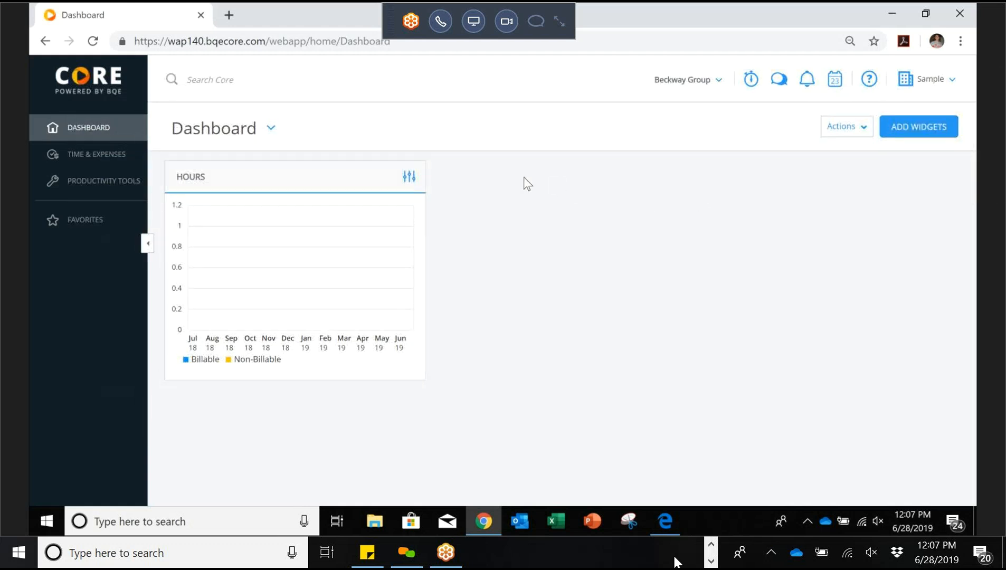
pyautogui.click(411, 180)
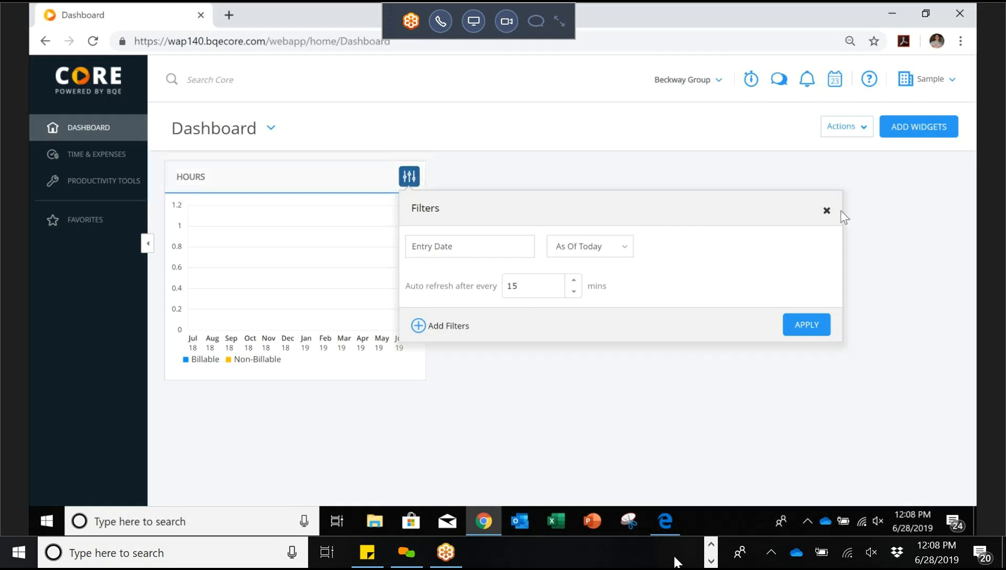
pyautogui.click(826, 211)
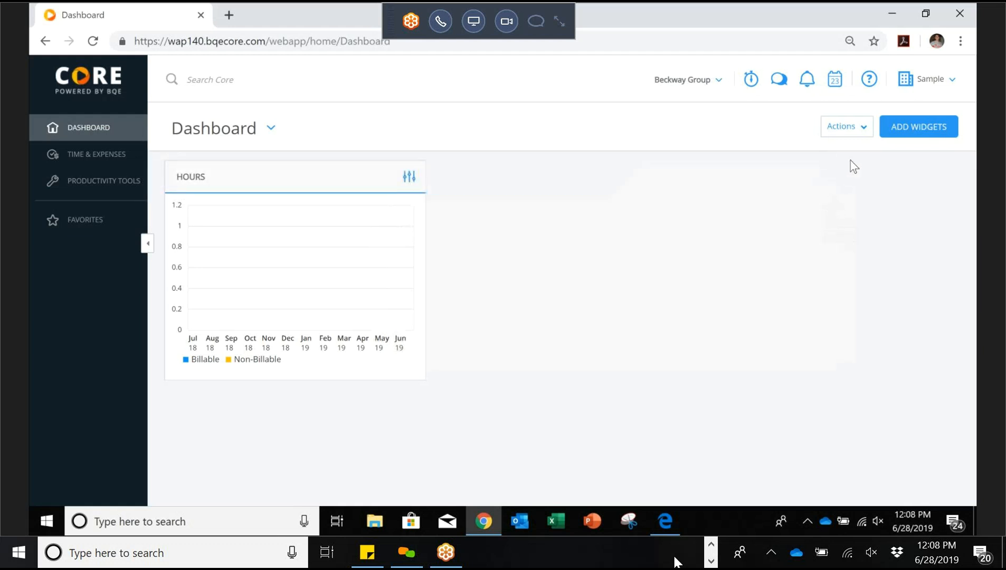
pyautogui.click(863, 128)
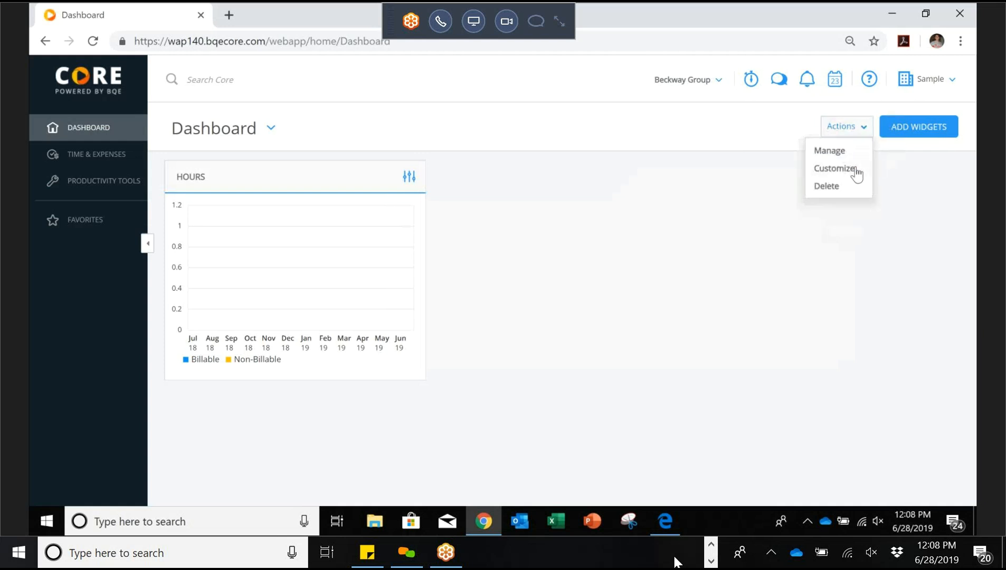
pyautogui.click(834, 168)
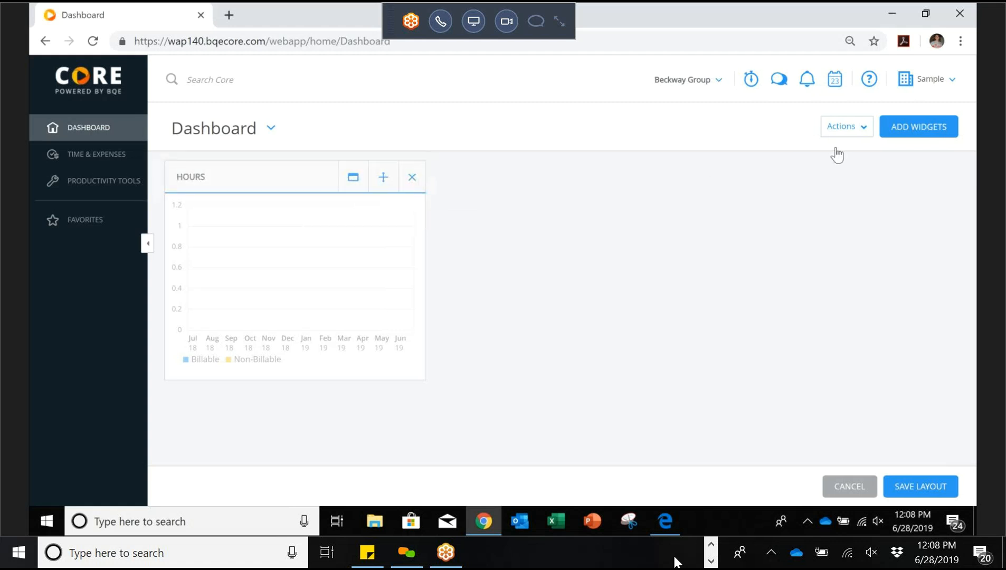
pyautogui.click(863, 131)
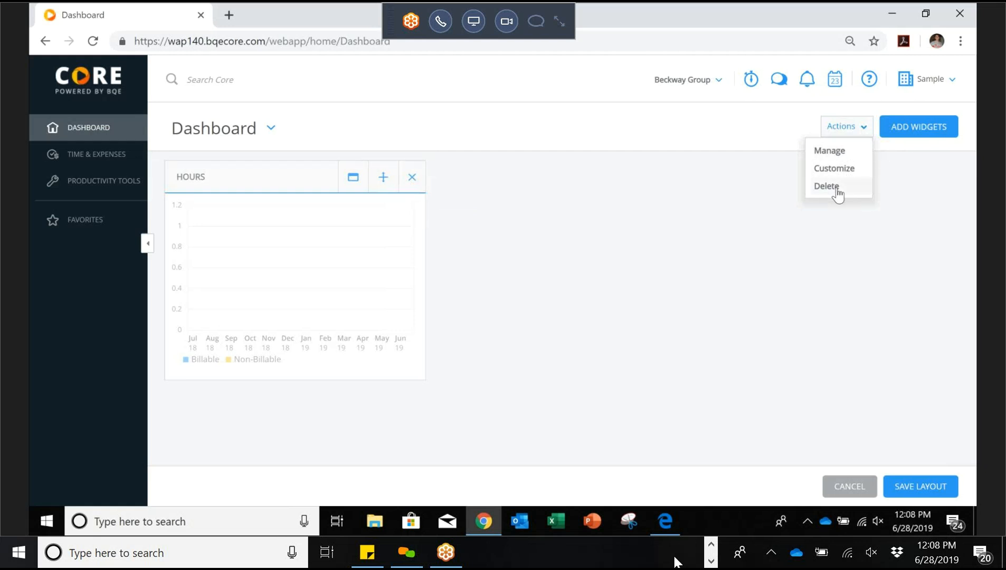
pyautogui.click(748, 231)
pyautogui.click(917, 484)
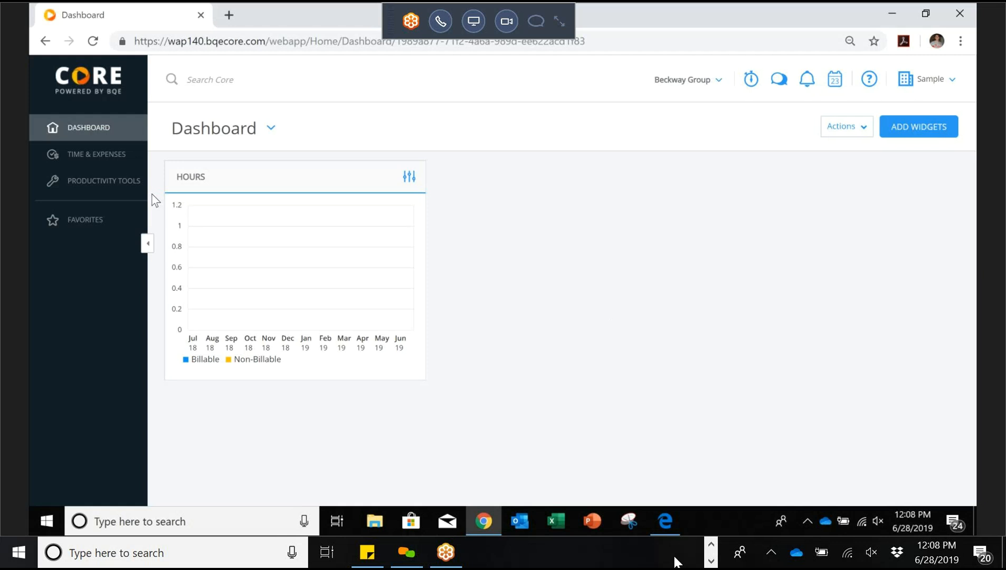
# Step: Reveal the Time & Expenses flyout with Time Card, Time Entries and Expense Entries
pyautogui.moveTo(97, 161)
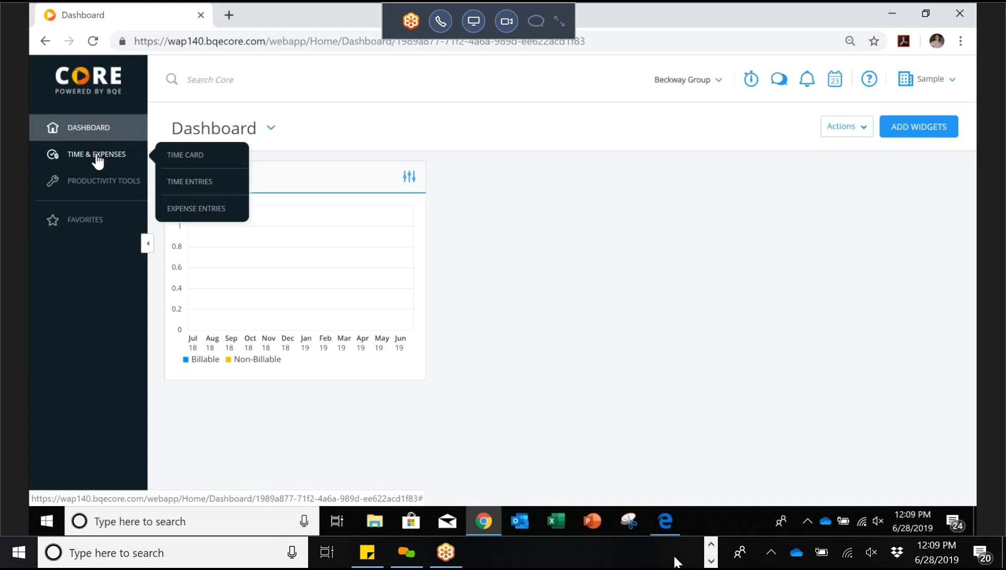
# Step: Open the Time Card for 5/26/2019–6/1/2019, leaving Show set to Employee
pyautogui.click(191, 158)
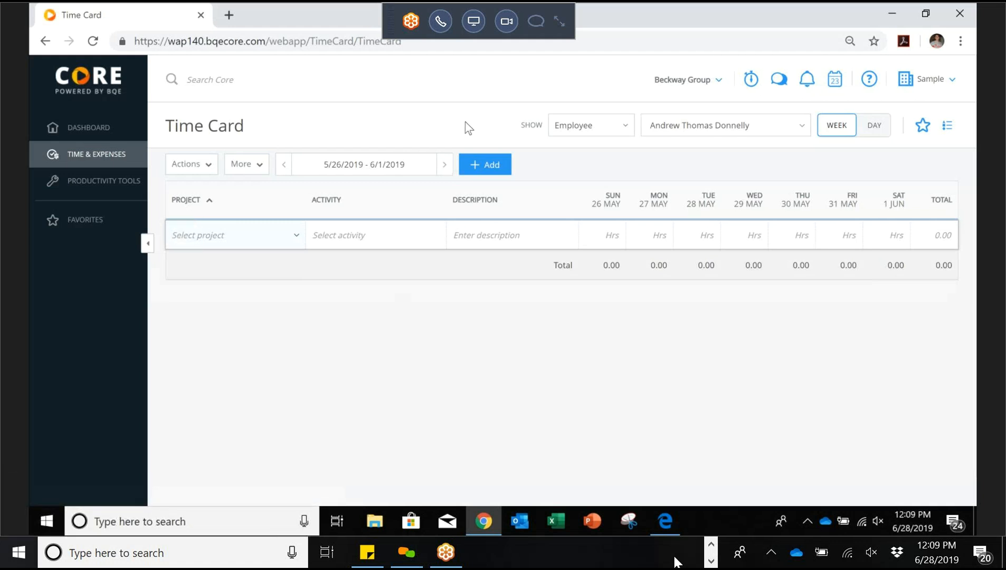
pyautogui.click(626, 130)
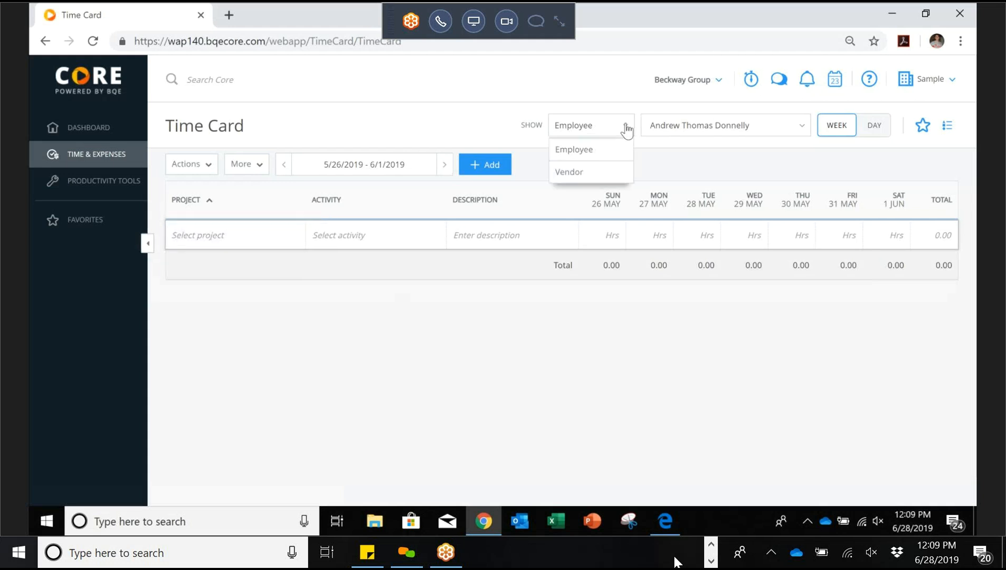
pyautogui.click(675, 152)
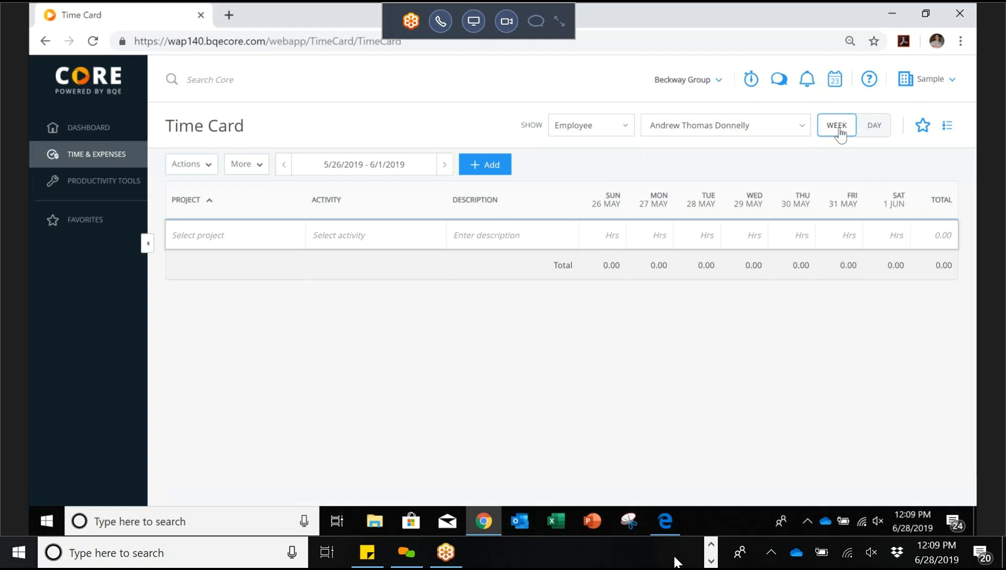
# Step: Keep the weekly view and load the chosen employee's time card
pyautogui.click(877, 132)
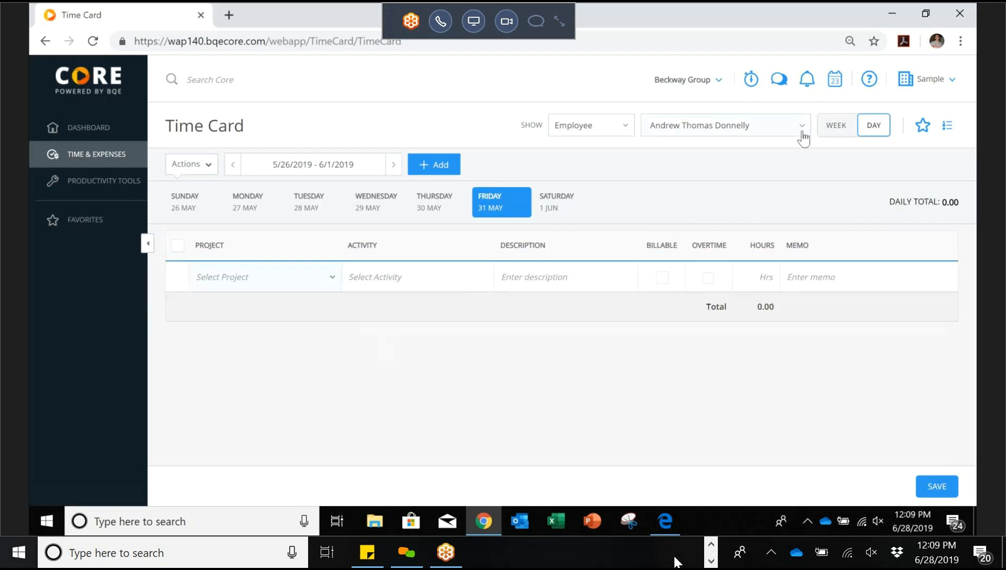
pyautogui.click(838, 129)
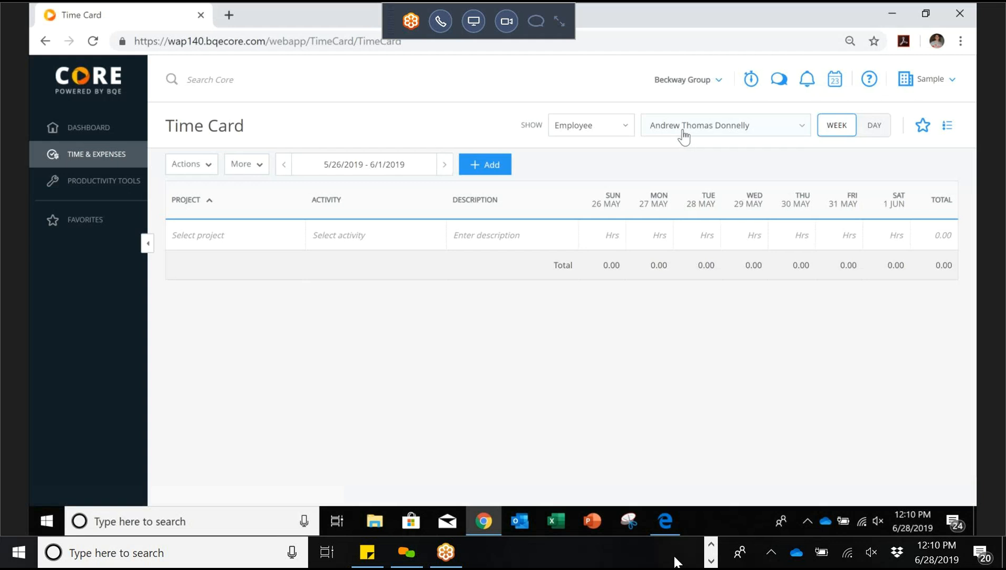
pyautogui.click(800, 129)
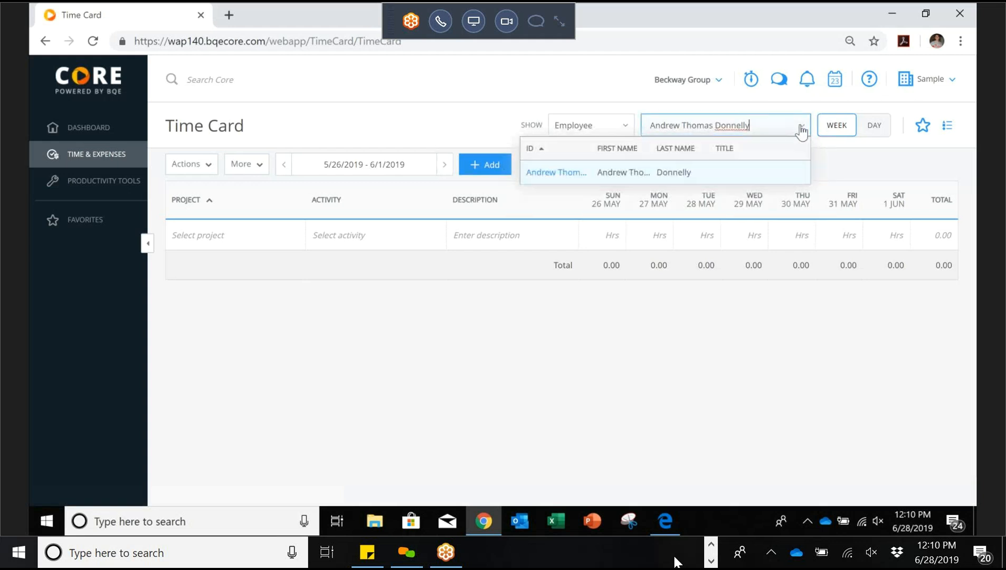
pyautogui.click(673, 180)
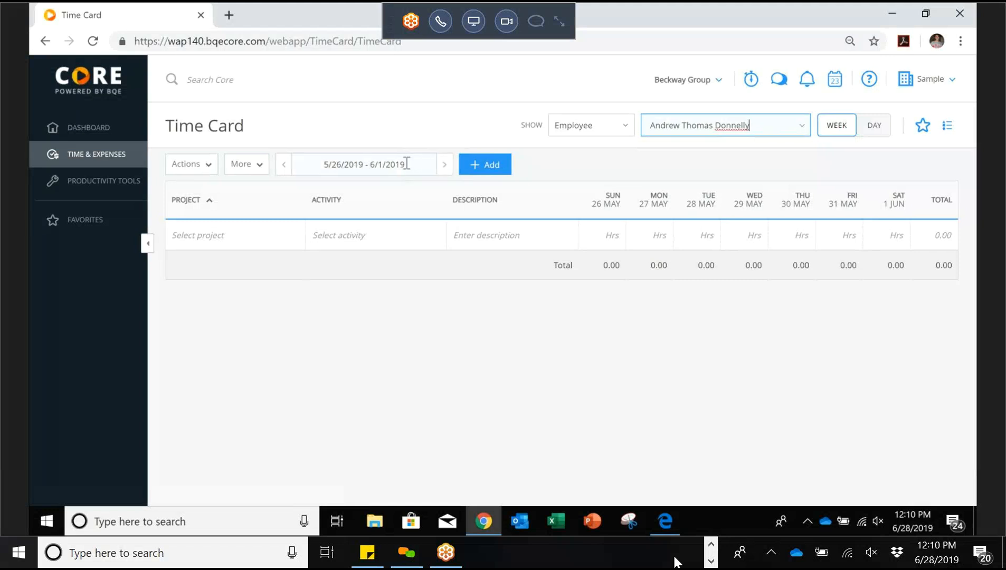
# Step: Jump the Time Card to the week of 6/23/2019–6/29/2019 by picking June 28
pyautogui.click(381, 163)
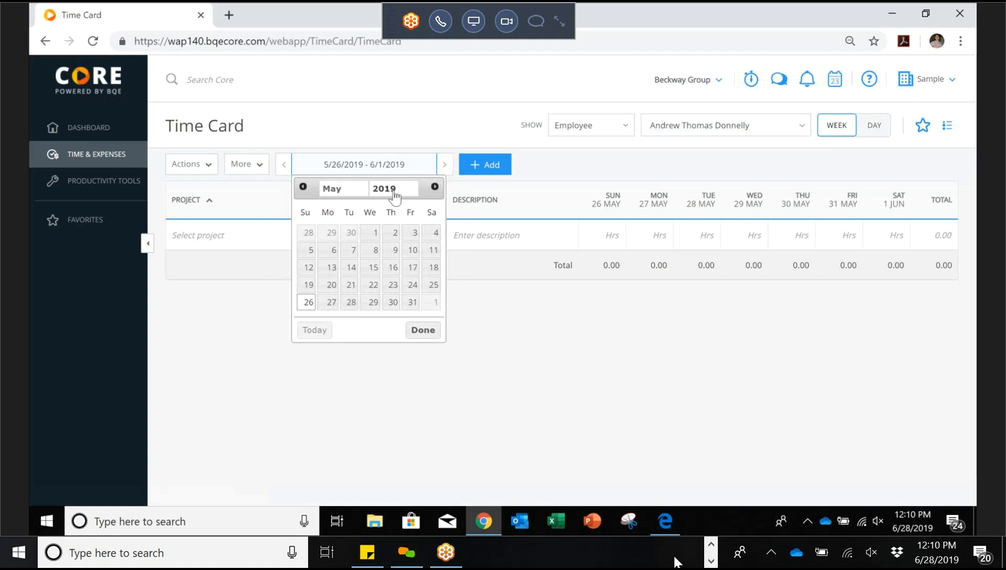
pyautogui.click(435, 187)
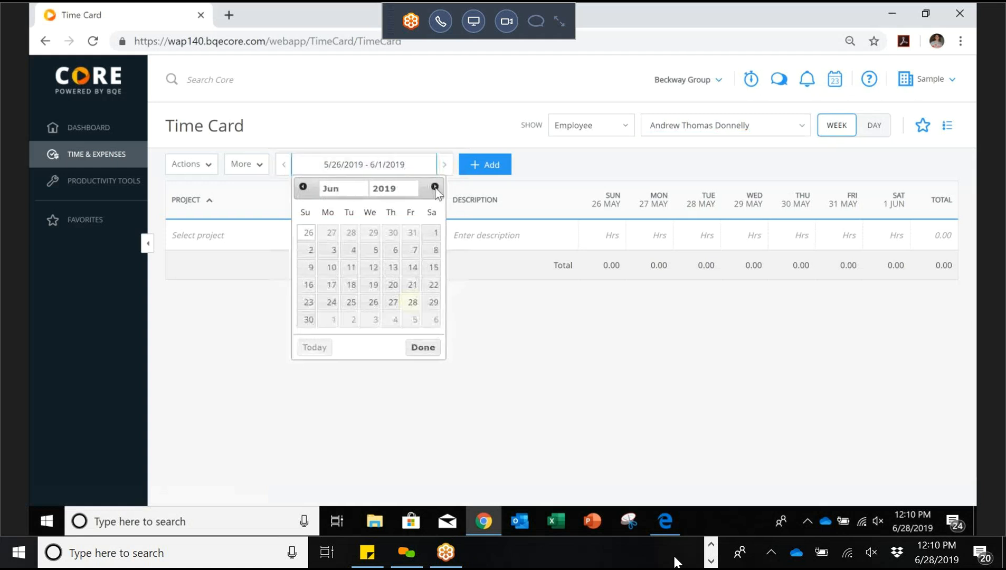
pyautogui.click(410, 303)
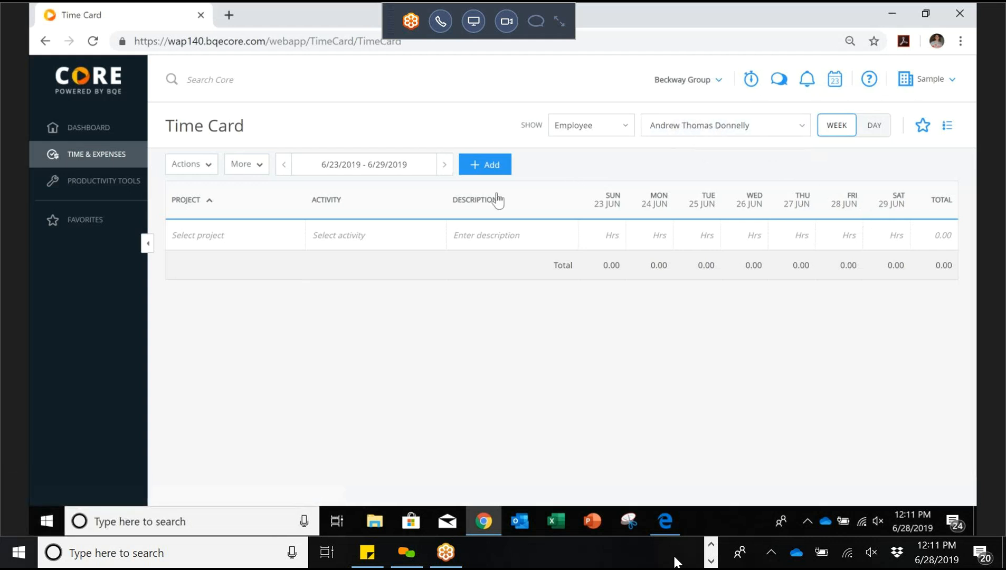
# Step: Assign the new time row to JUUL Contract Manufacturing using a '%Manufacturing' project search
pyautogui.click(295, 238)
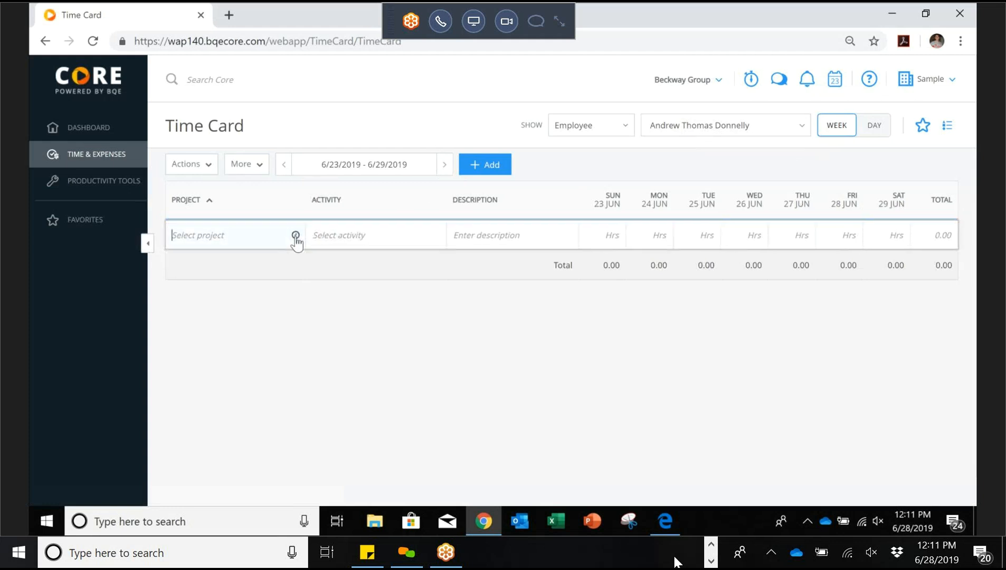
pyautogui.click(295, 237)
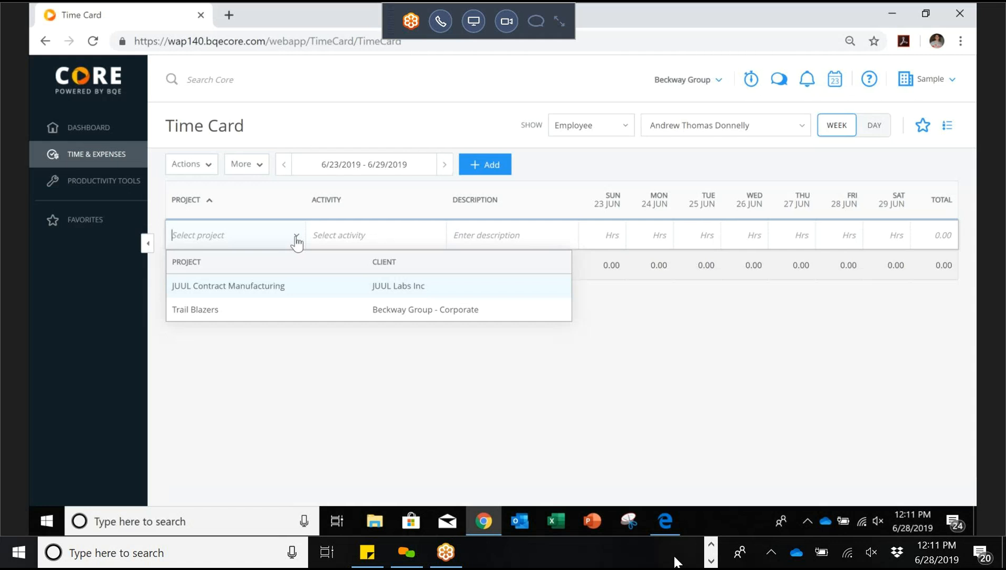
pyautogui.write('Tra')
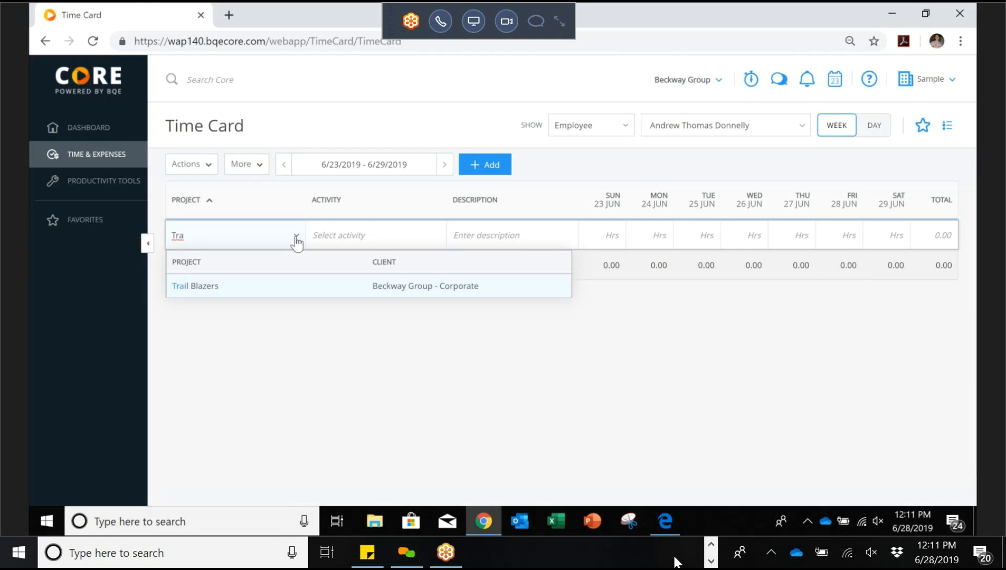
pyautogui.press('BackSpace')
pyautogui.press('BackSpace')
pyautogui.press('BackSpace')
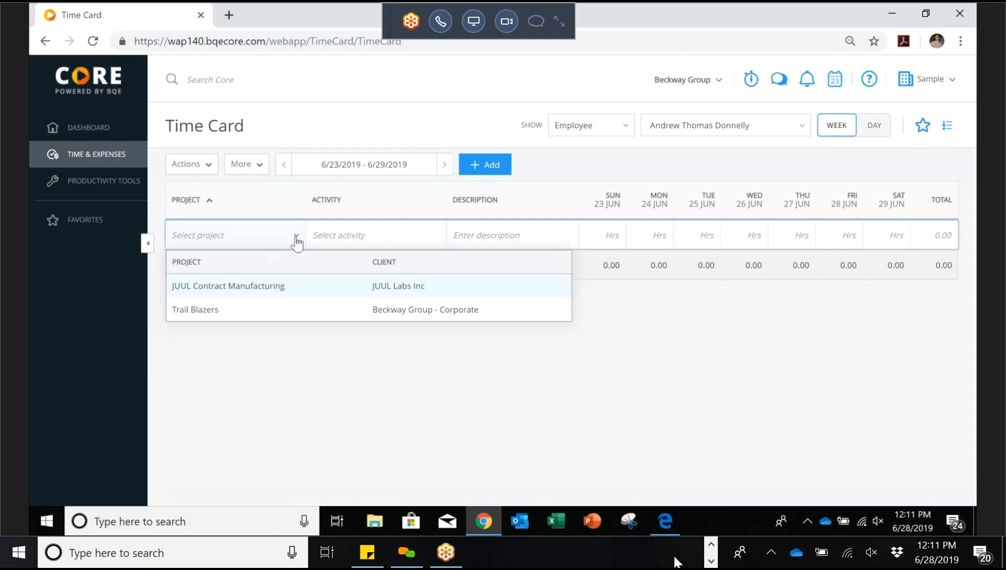
pyautogui.write('%Beck')
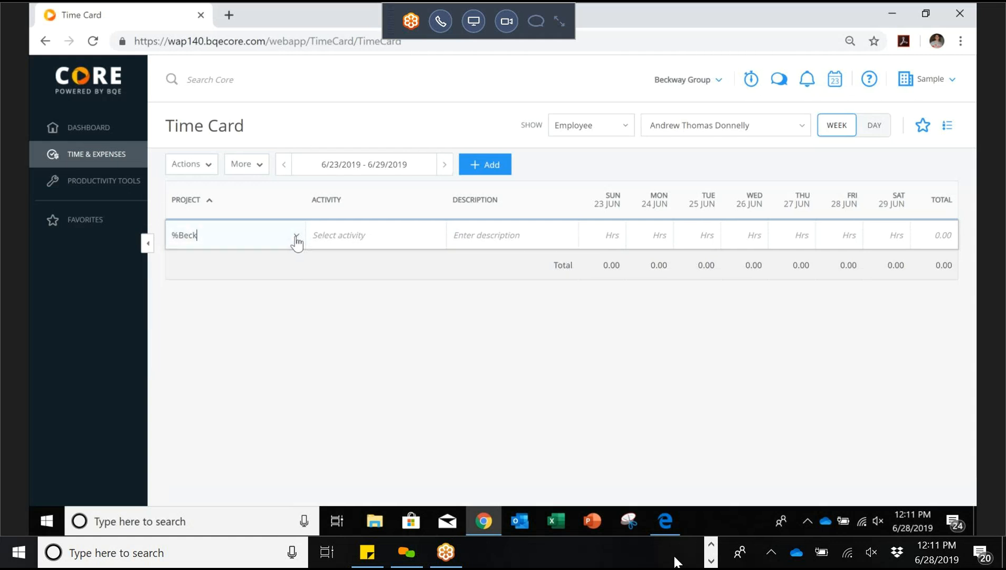
pyautogui.press('BackSpace')
pyautogui.press('BackSpace')
pyautogui.press('BackSpace')
pyautogui.press('BackSpace')
pyautogui.press('BackSpace')
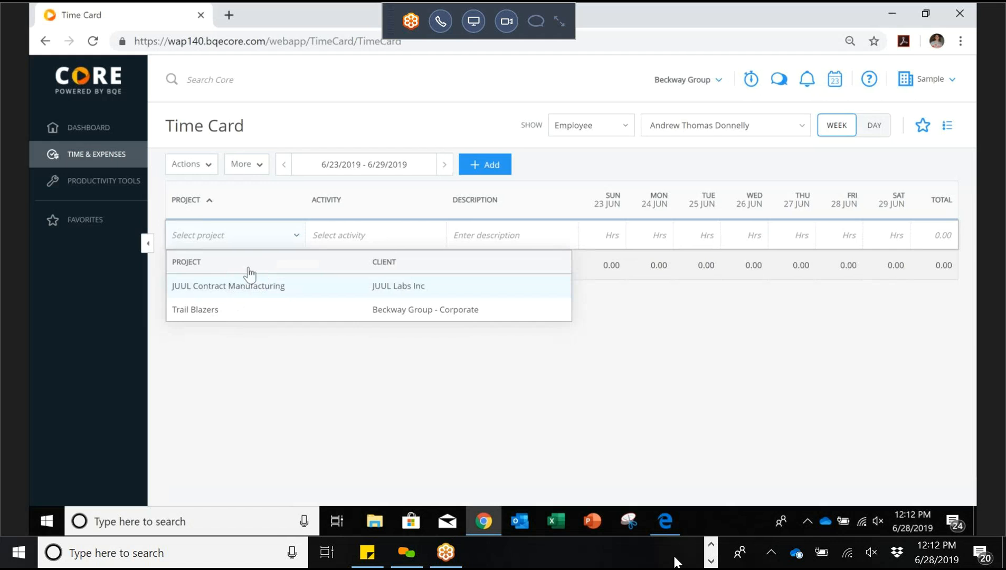
pyautogui.click(263, 235)
pyautogui.click(264, 238)
pyautogui.write('%Manufacturing')
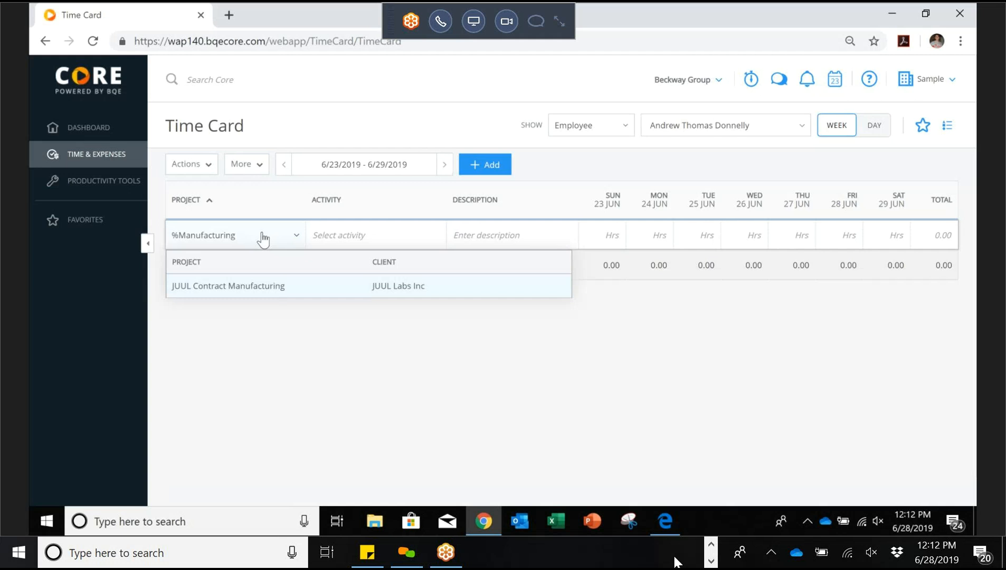
pyautogui.press('BackSpace')
pyautogui.press('BackSpace')
pyautogui.press('BackSpace')
pyautogui.press('BackSpace')
pyautogui.press('BackSpace')
pyautogui.press('BackSpace')
pyautogui.press('BackSpace')
pyautogui.press('BackSpace')
pyautogui.press('BackSpace')
pyautogui.press('BackSpace')
pyautogui.press('BackSpace')
pyautogui.press('BackSpace')
pyautogui.press('BackSpace')
pyautogui.press('BackSpace')
pyautogui.click(271, 289)
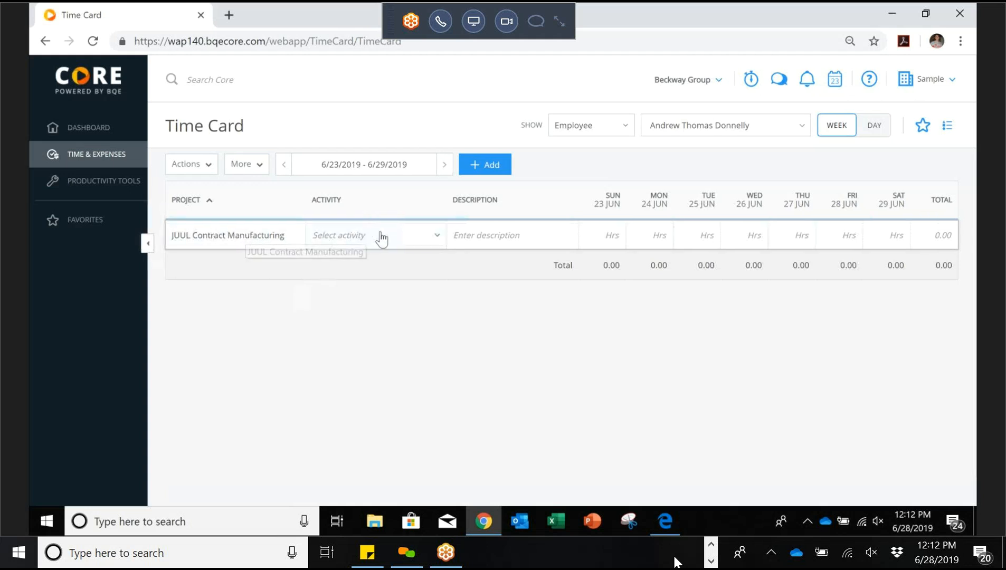
# Step: Choose Project Work as the activity and enter 4 hours in the FRI 28 JUN cell
pyautogui.click(435, 236)
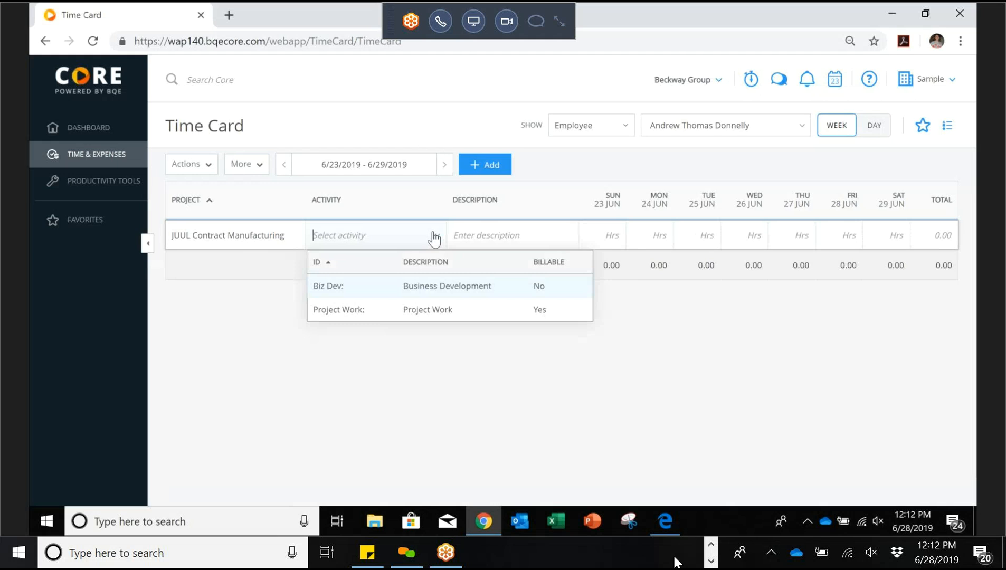
pyautogui.click(435, 237)
pyautogui.click(434, 237)
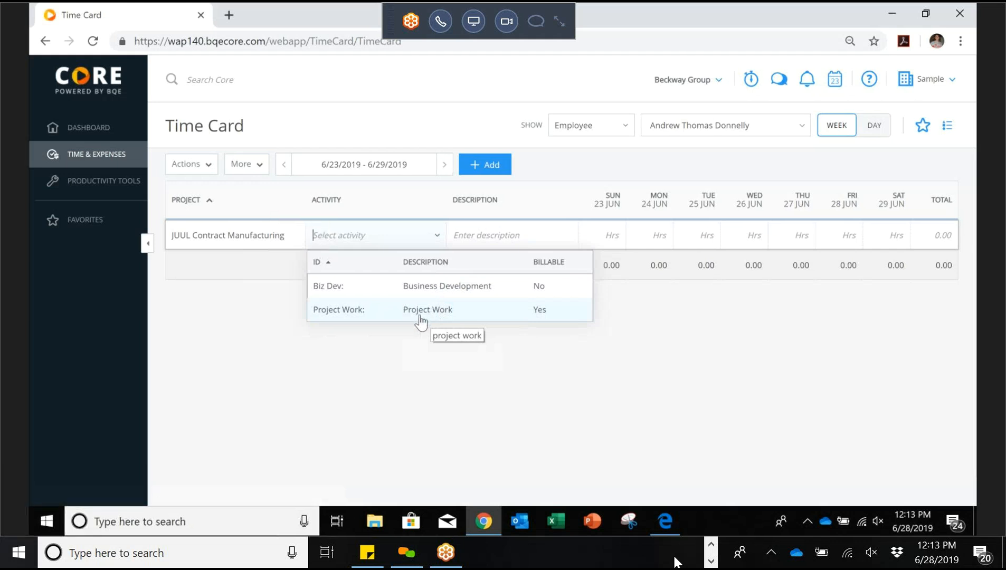
pyautogui.click(343, 312)
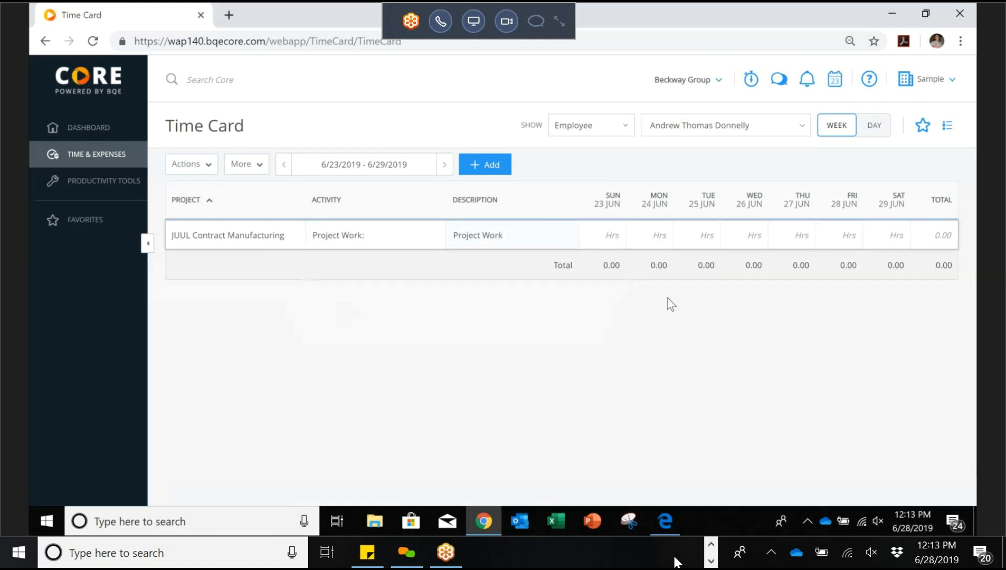
pyautogui.click(840, 229)
pyautogui.write('4')
pyautogui.click(264, 170)
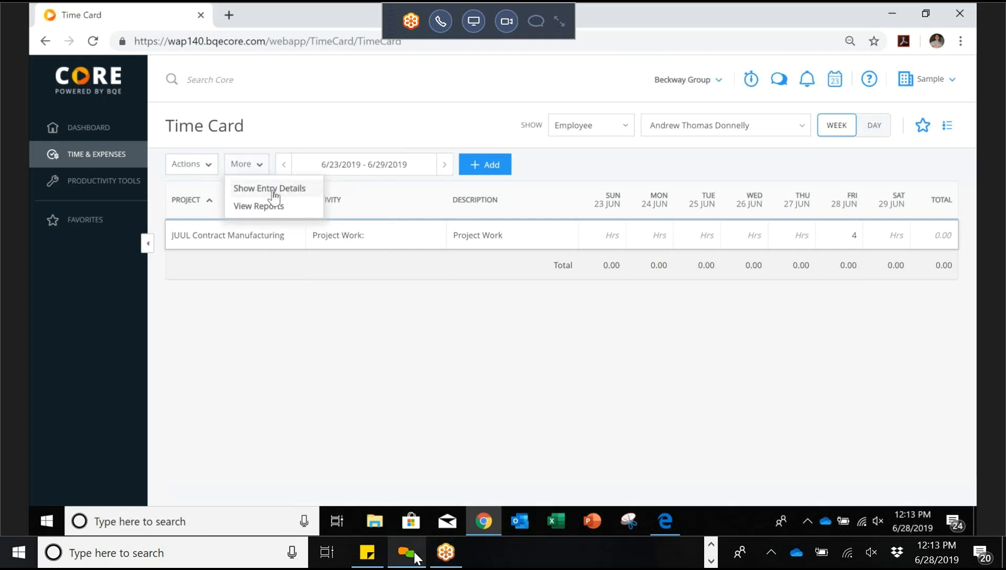
# Step: Show entry details and give Friday's 4-hour entry the memo 'Memo I worked hard', then save
pyautogui.moveTo(416, 555)
pyautogui.click(273, 191)
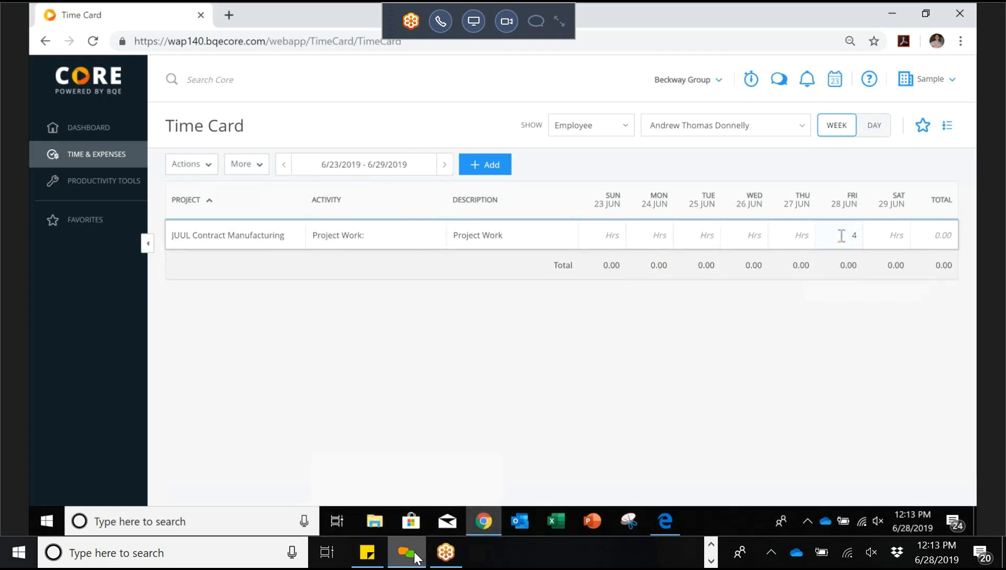
pyautogui.click(842, 235)
pyautogui.click(611, 350)
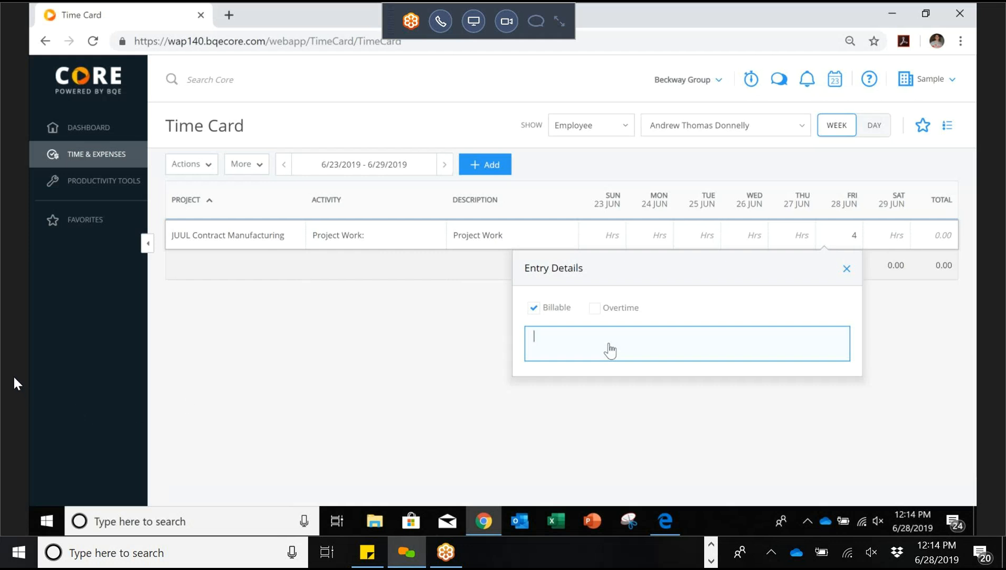
pyautogui.write('Memo I worked hard')
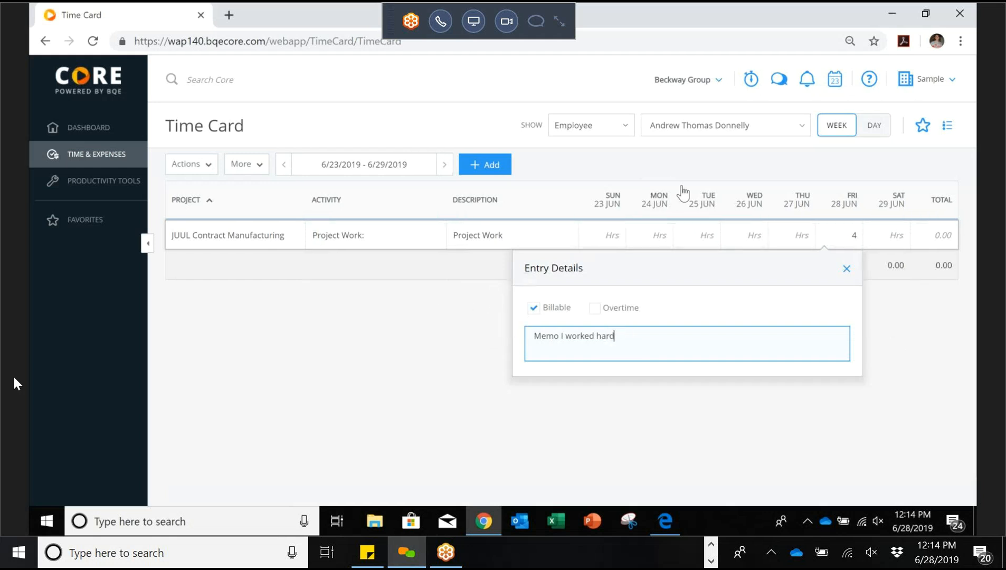
pyautogui.click(728, 180)
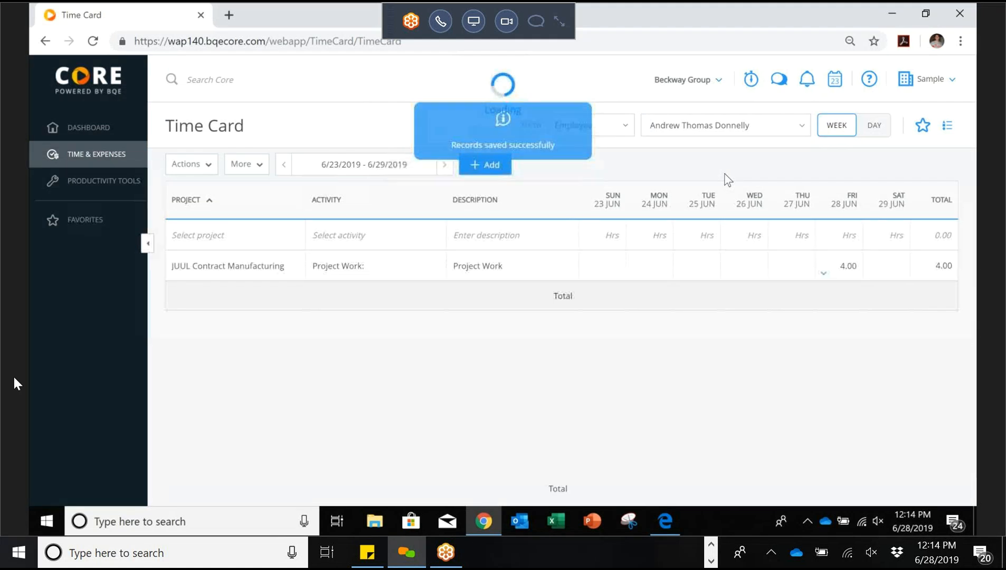
pyautogui.hotkey('ctrl', 'a')
# Step: Review the Friday entry's memo and billable setting in its details
pyautogui.click(654, 235)
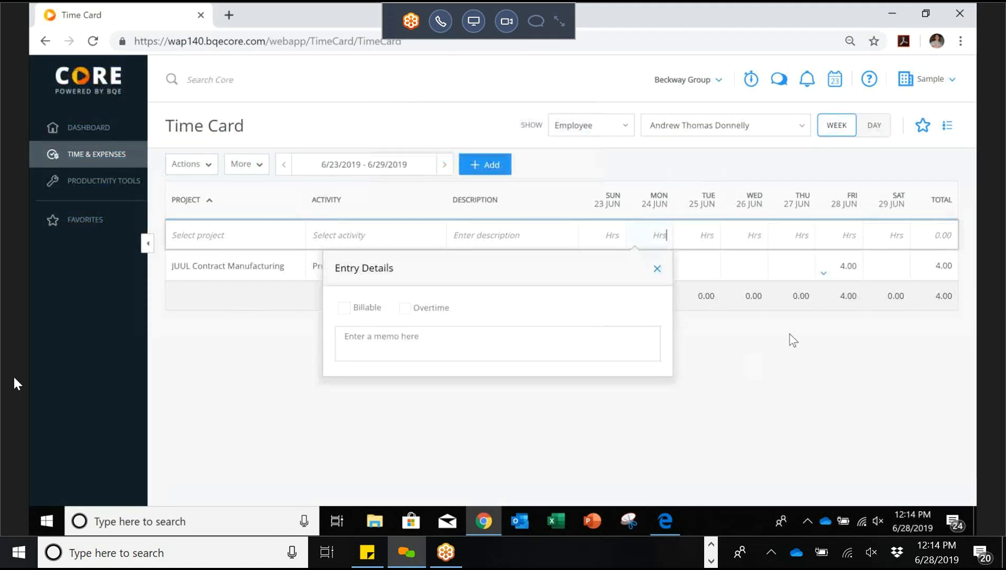
pyautogui.click(824, 281)
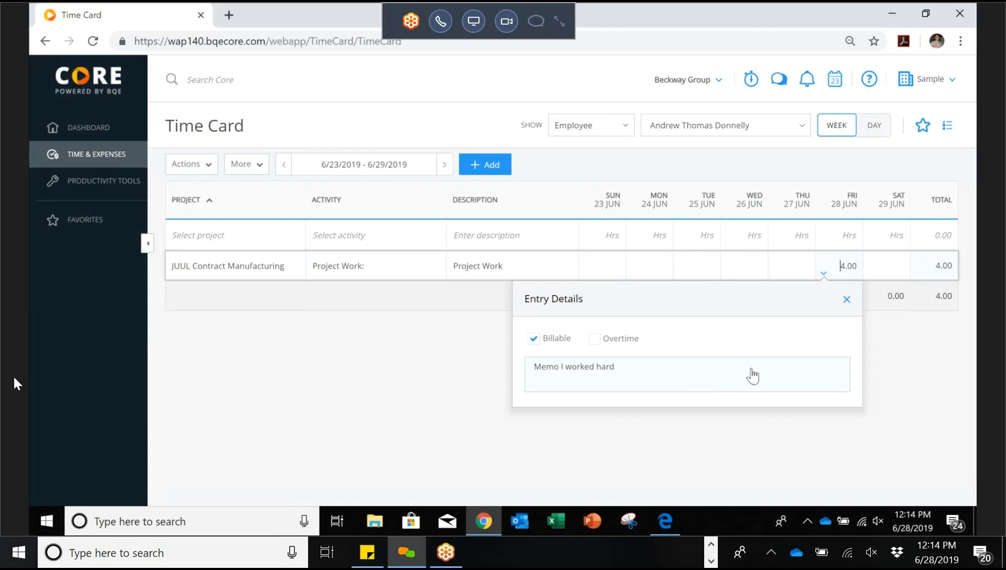
pyautogui.click(846, 301)
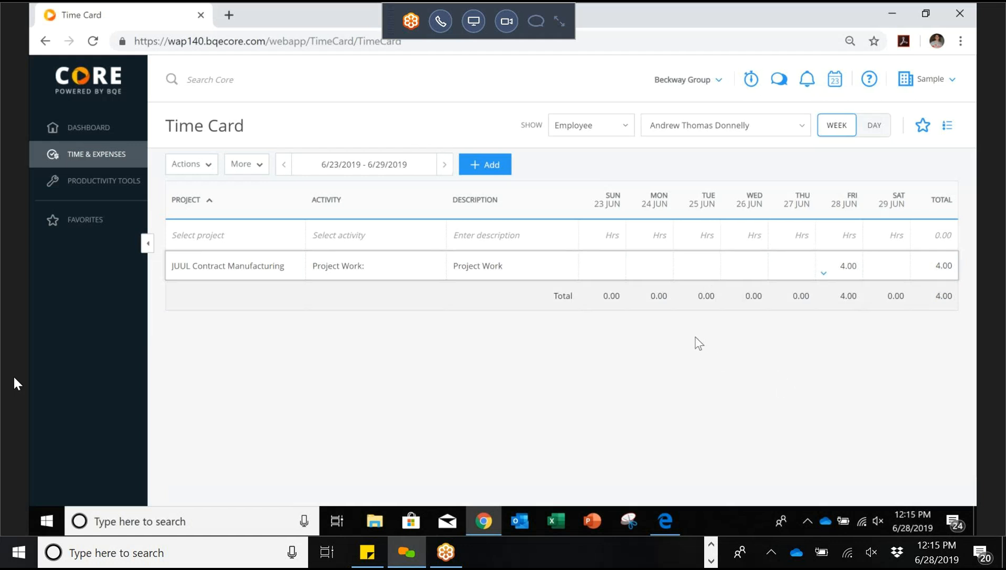
# Step: Enter 8 hours on Tuesday 25 Jun with the memo 'More Work on Vapes' and save
pyautogui.click(701, 260)
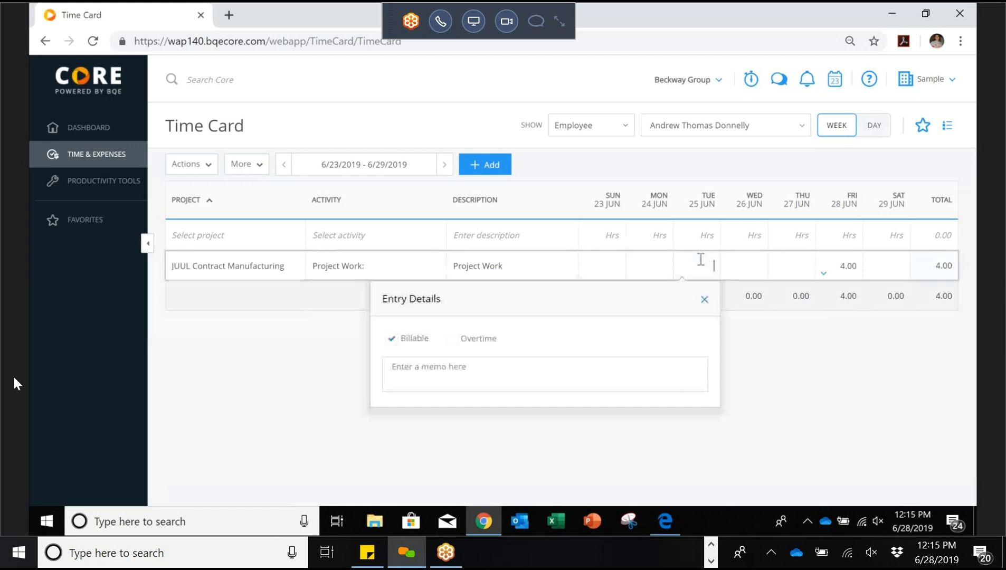
pyautogui.write('8')
pyautogui.click(577, 373)
pyautogui.write('More')
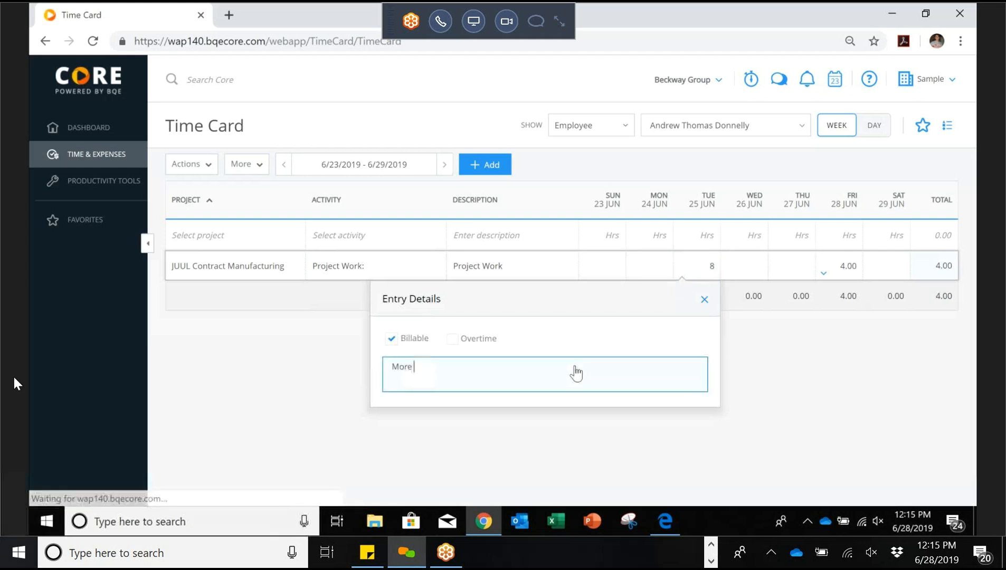
pyautogui.write(' Work on Vapes')
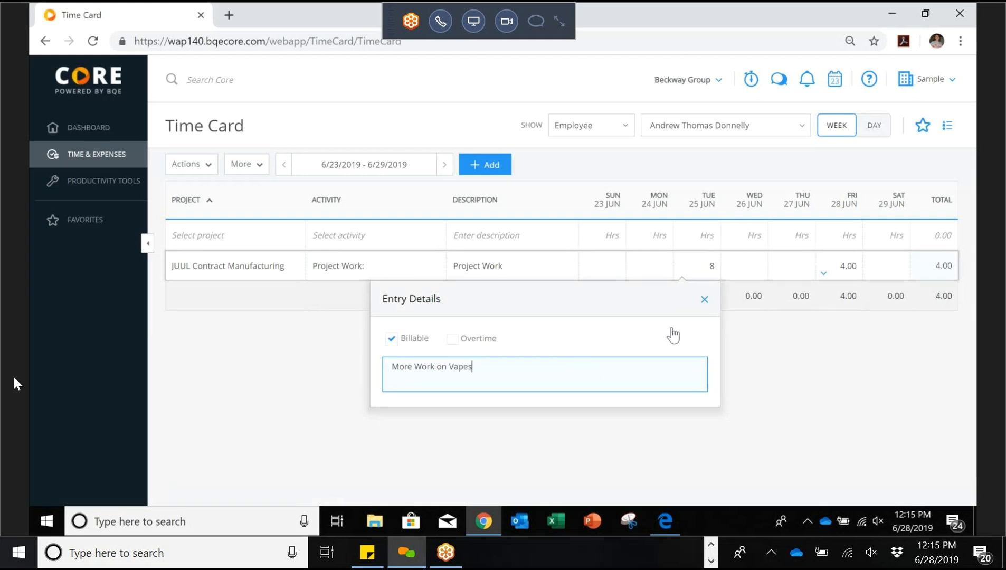
pyautogui.click(753, 237)
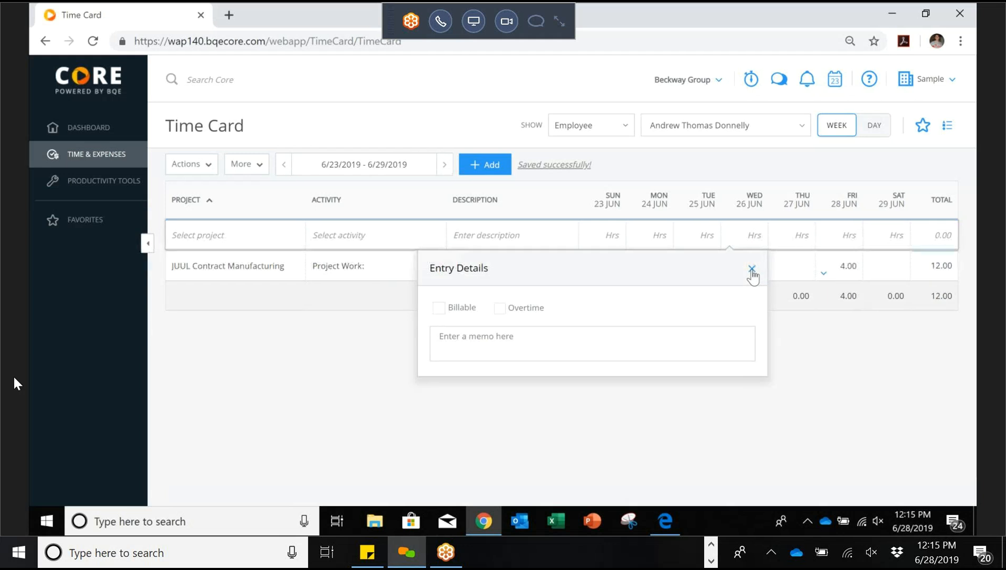
pyautogui.click(753, 269)
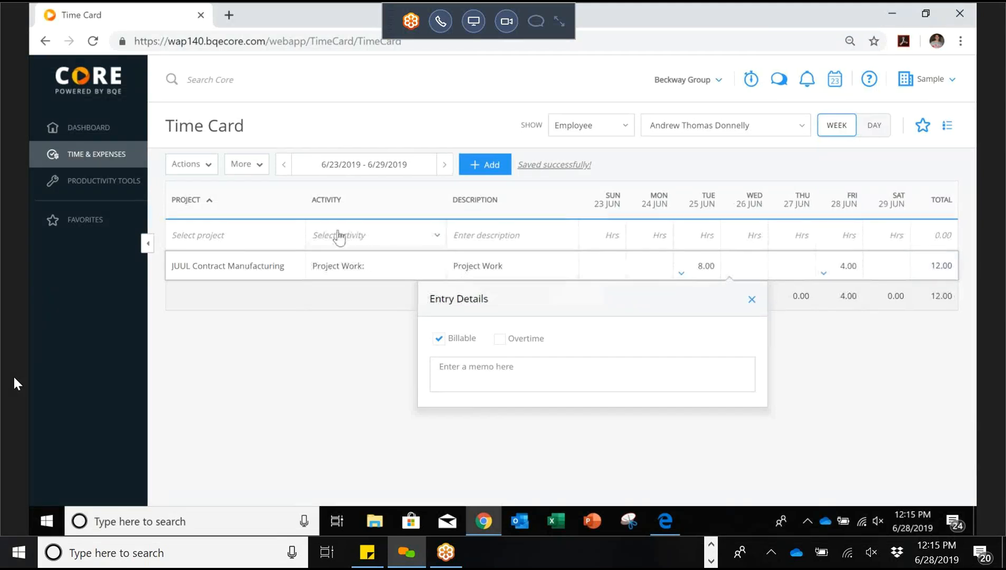
# Step: Add a JUUL Contract Manufacturing Biz Dev row logging 4 hours on Wednesday 26 June
pyautogui.click(291, 235)
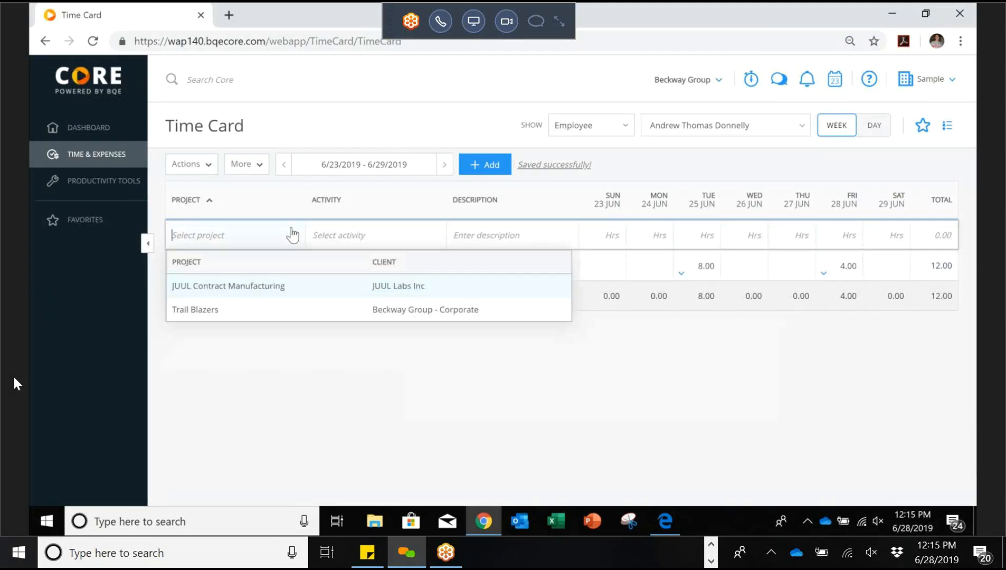
pyautogui.click(286, 290)
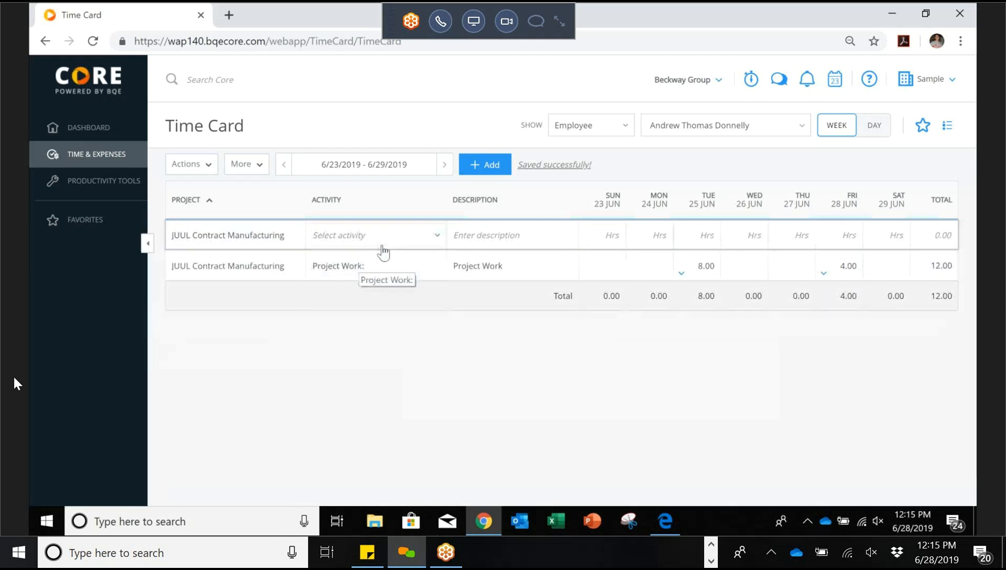
pyautogui.click(435, 237)
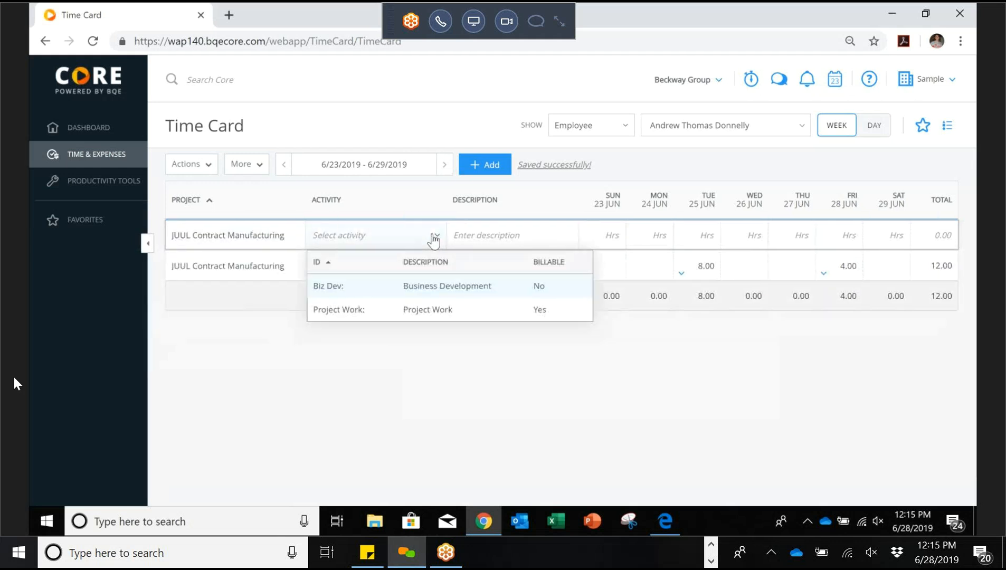
pyautogui.click(399, 294)
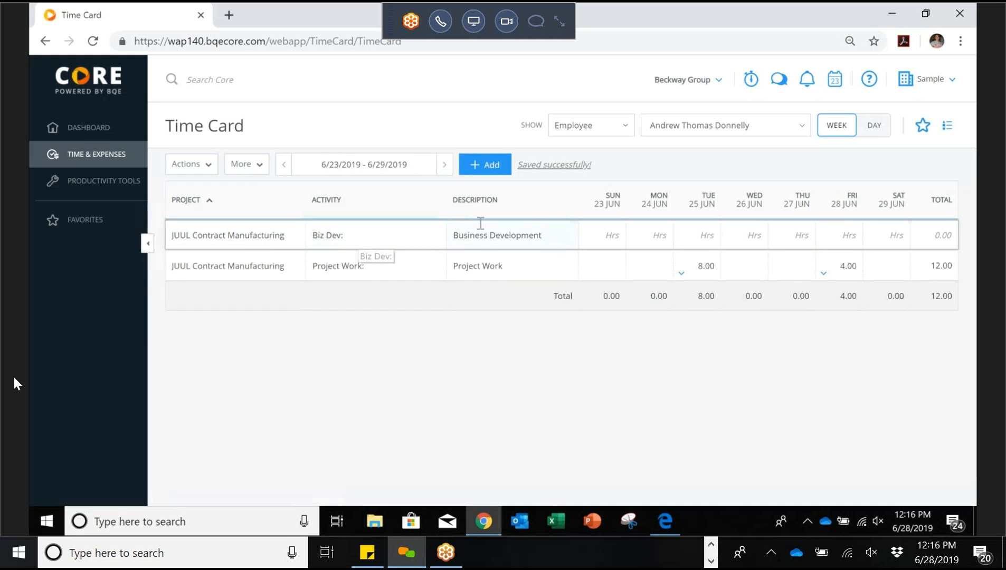
pyautogui.click(745, 240)
pyautogui.write('4')
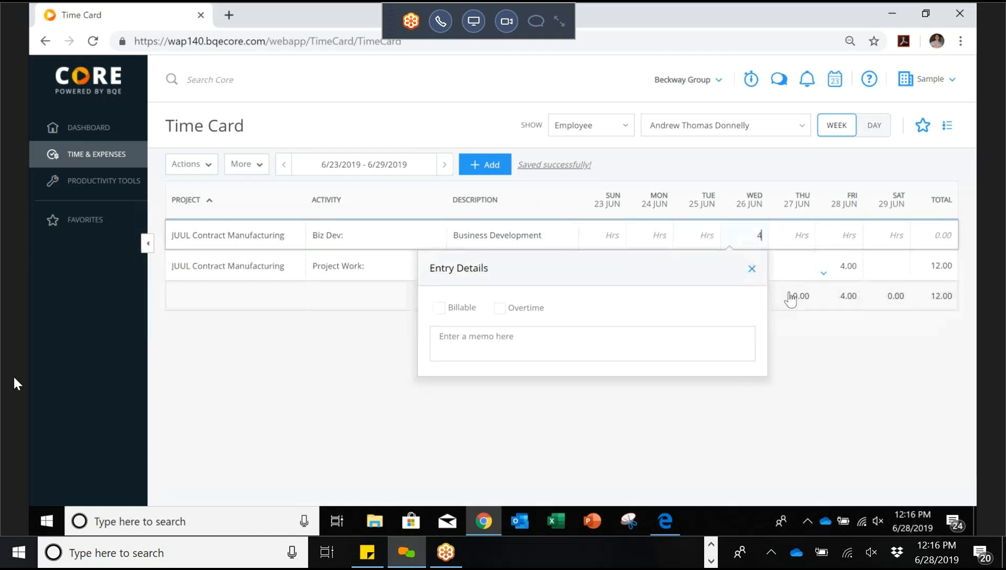
pyautogui.click(807, 331)
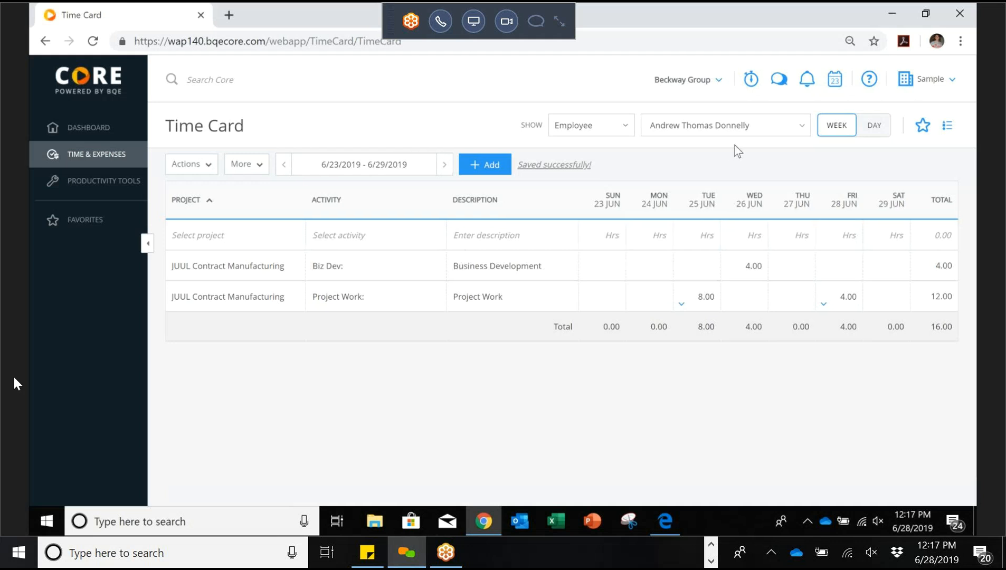
# Step: Show the single-day time card for Monday 24 June and select its empty Hours cell
pyautogui.click(869, 136)
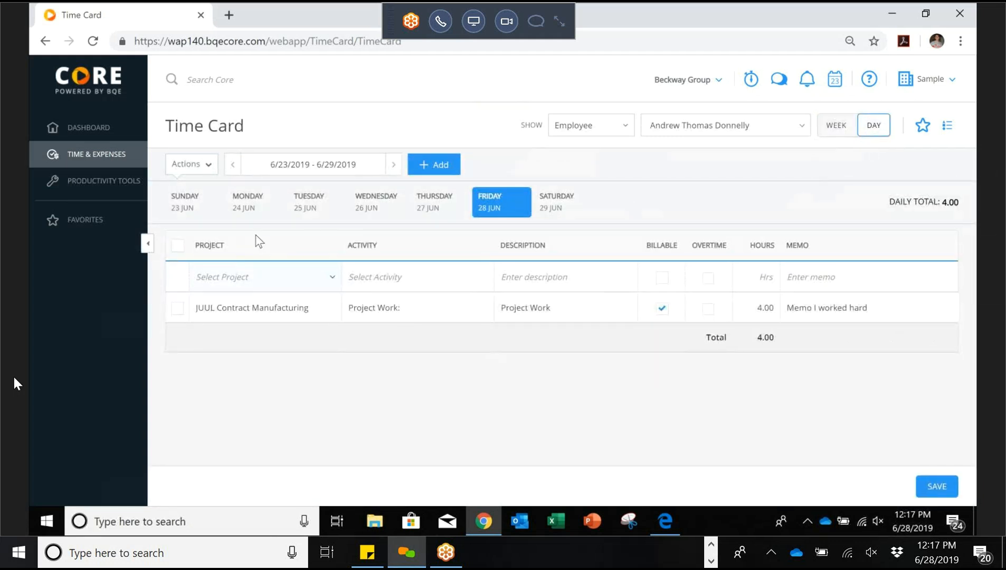
pyautogui.click(244, 205)
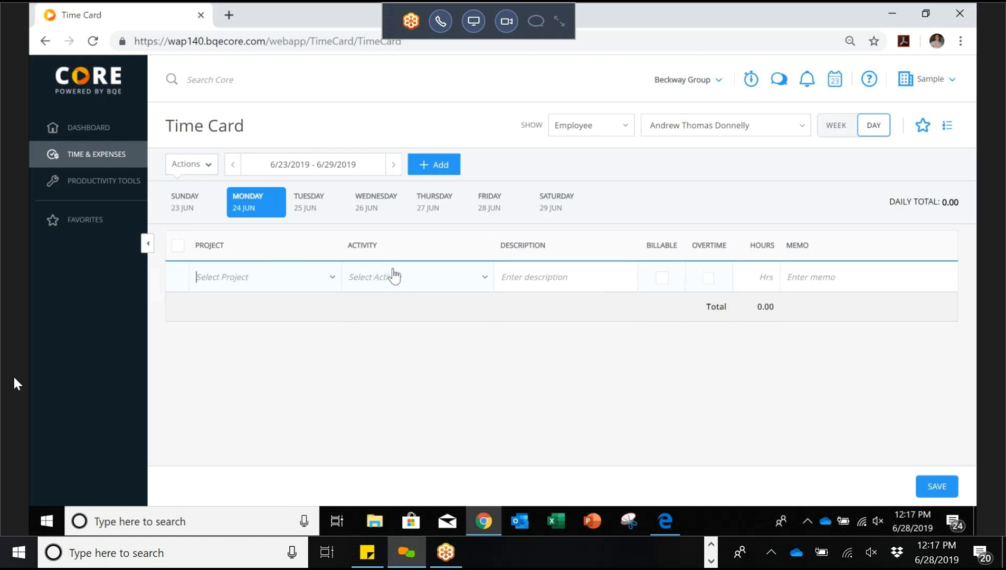
pyautogui.click(761, 276)
pyautogui.moveTo(112, 162)
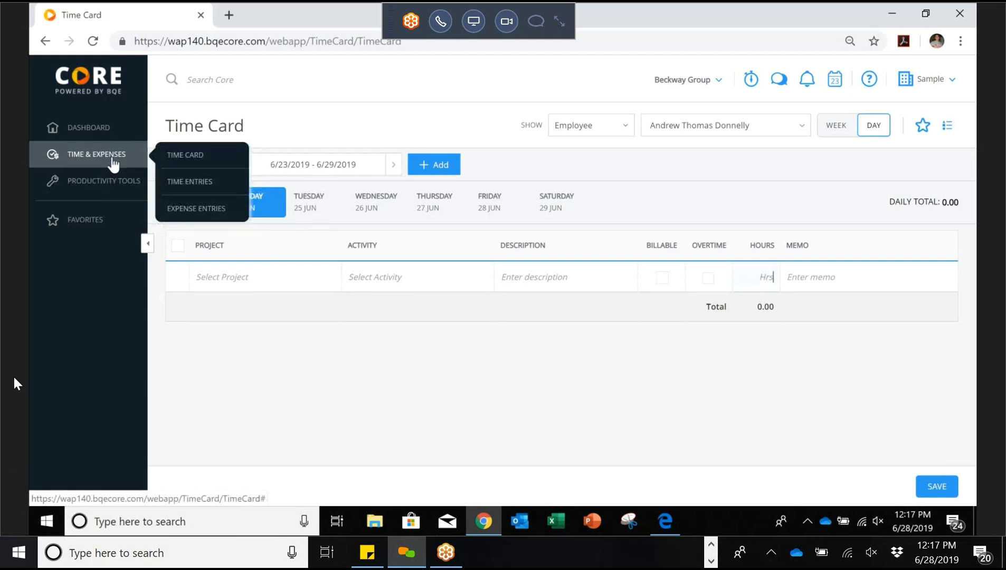
# Step: Open Time & Expenses > Time Entries in a new browser tab
pyautogui.rightClick(192, 183)
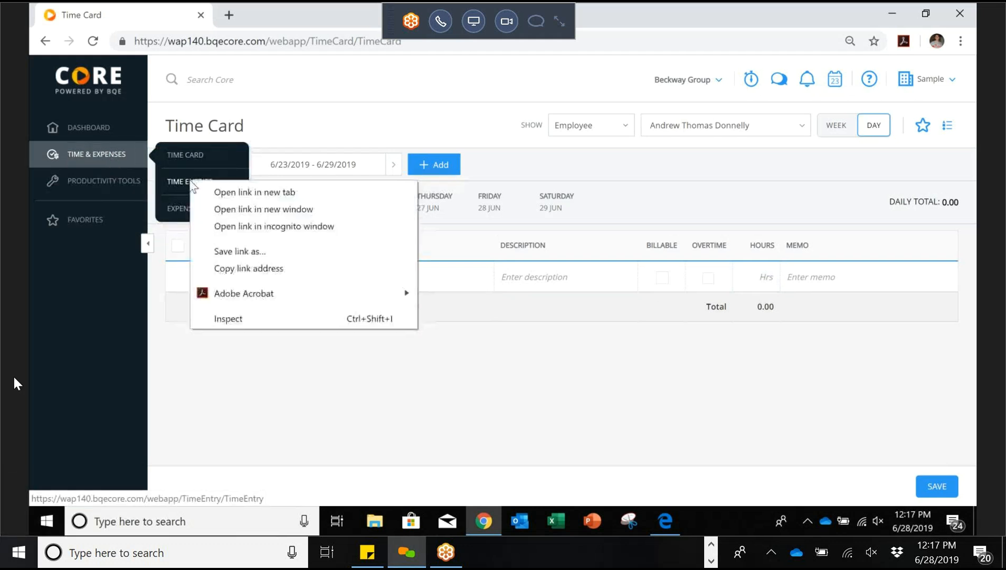
pyautogui.click(258, 195)
pyautogui.click(262, 16)
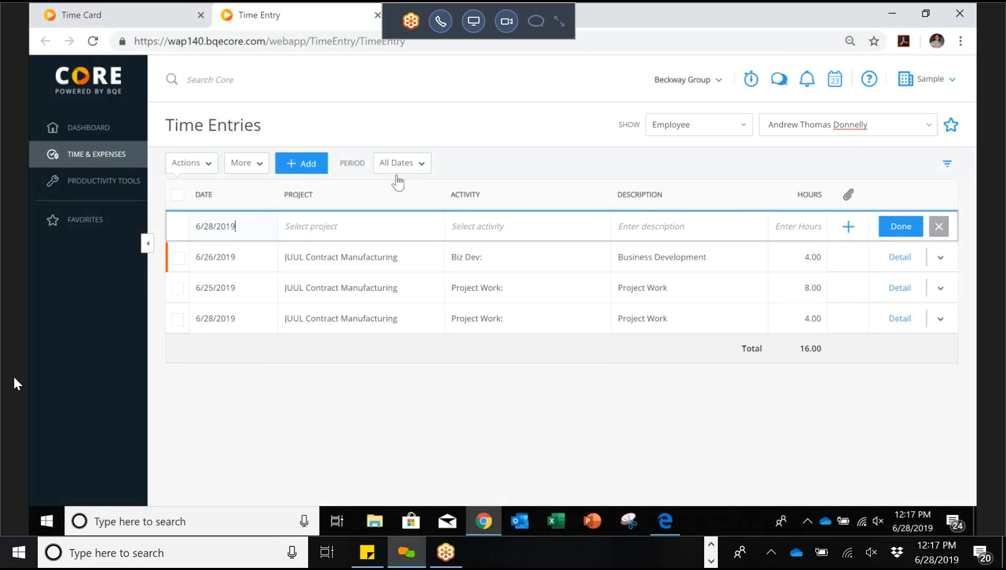
# Step: Check the Period filter stays on All Dates, then return to the Time Card tab
pyautogui.click(421, 165)
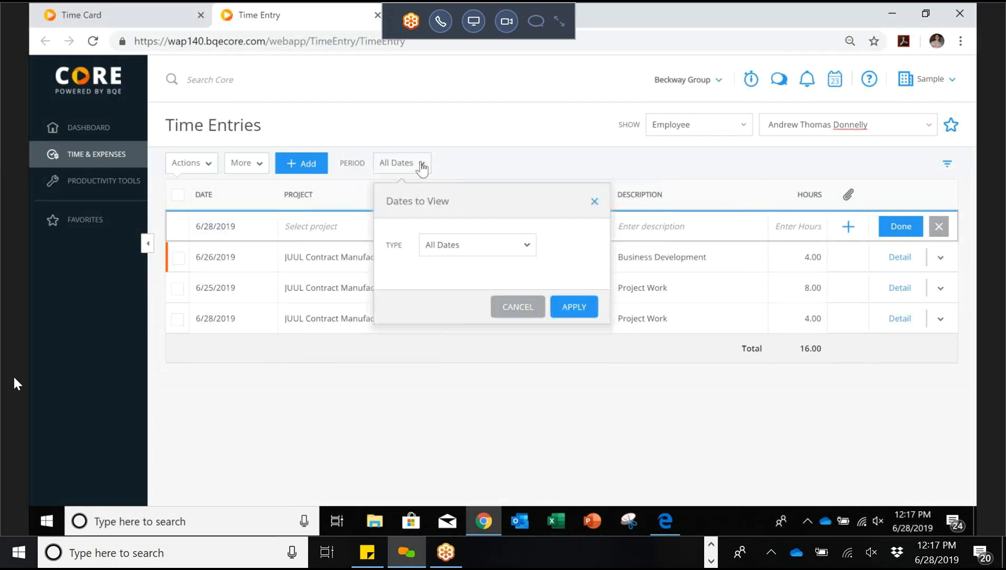
pyautogui.click(526, 247)
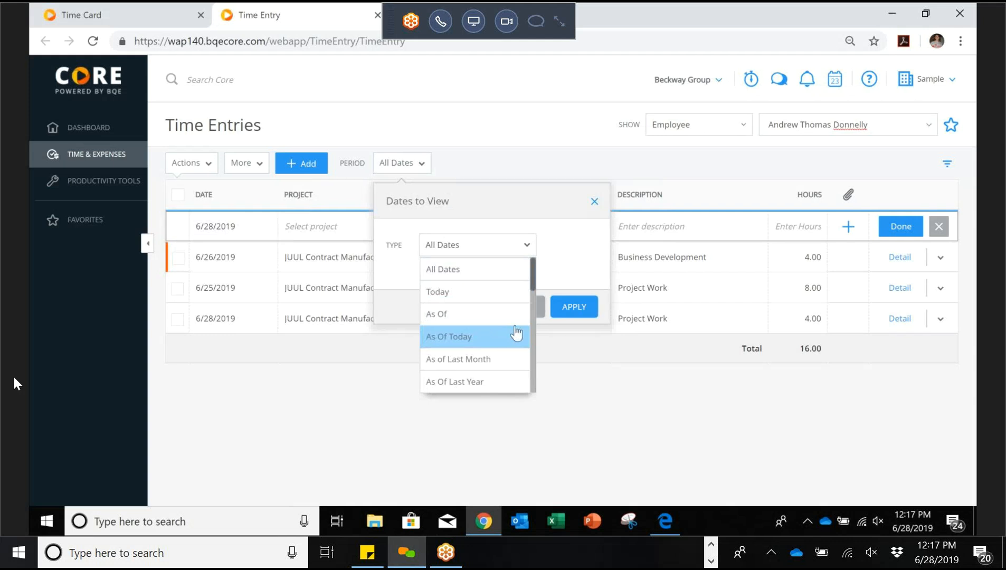
pyautogui.click(559, 275)
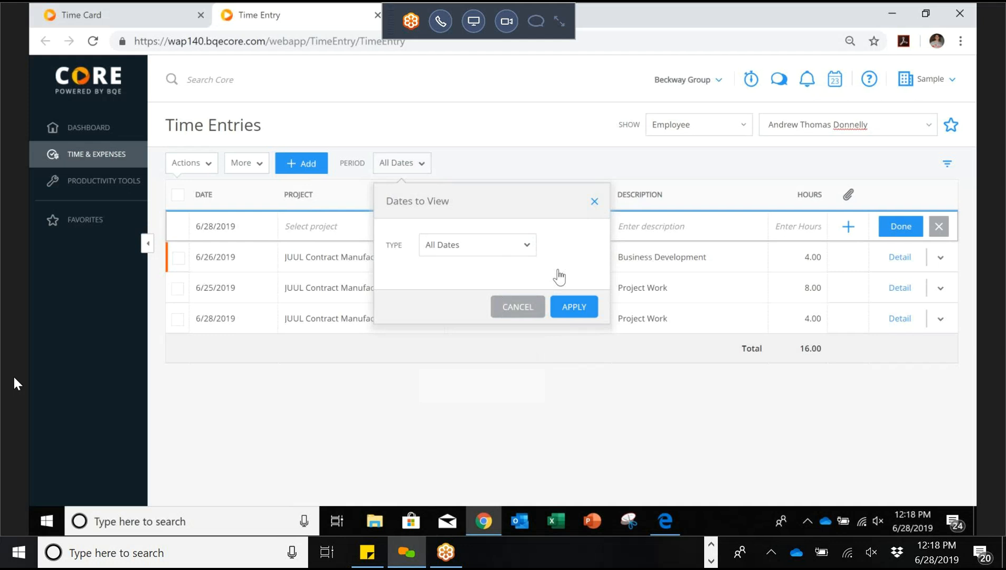
pyautogui.click(529, 317)
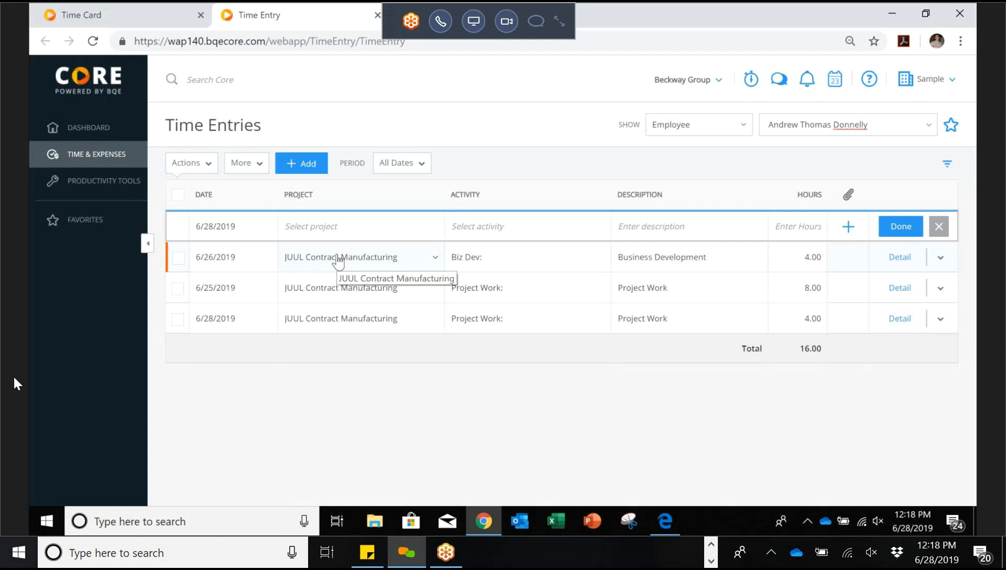
pyautogui.click(108, 21)
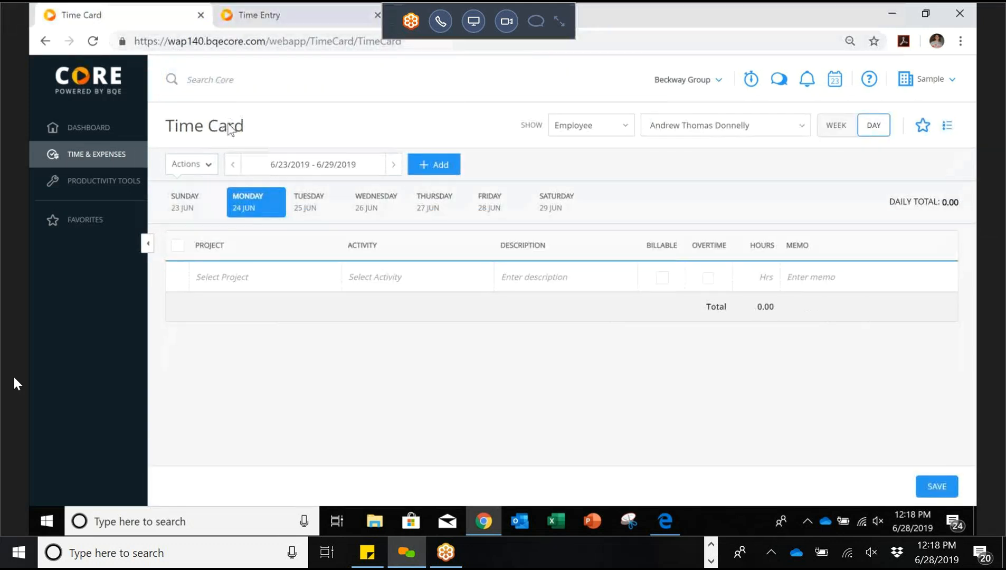
# Step: Toggle between week and day views, ending on the 6/23–6/29/2019 weekly grid totalling 16.00
pyautogui.click(833, 129)
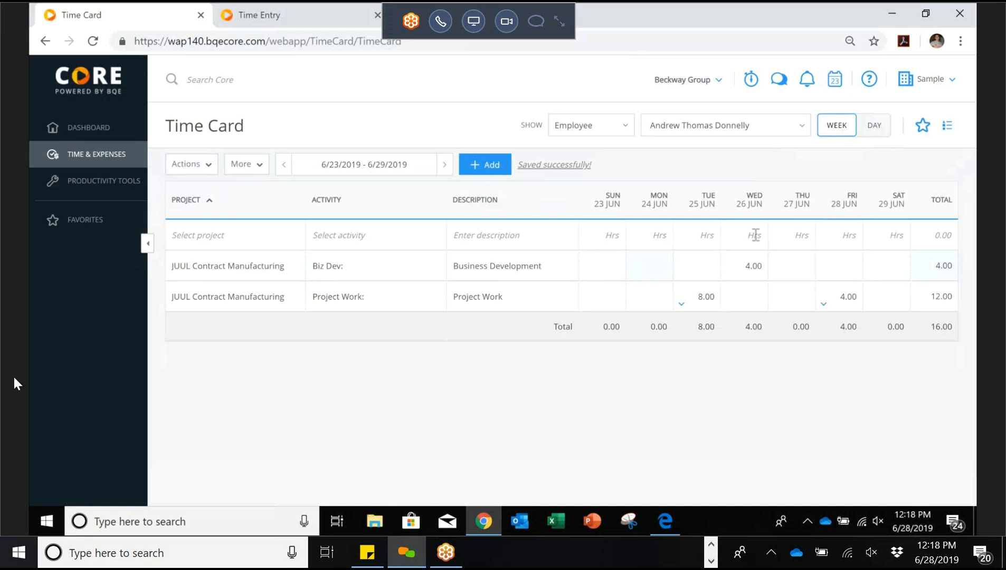
pyautogui.click(873, 129)
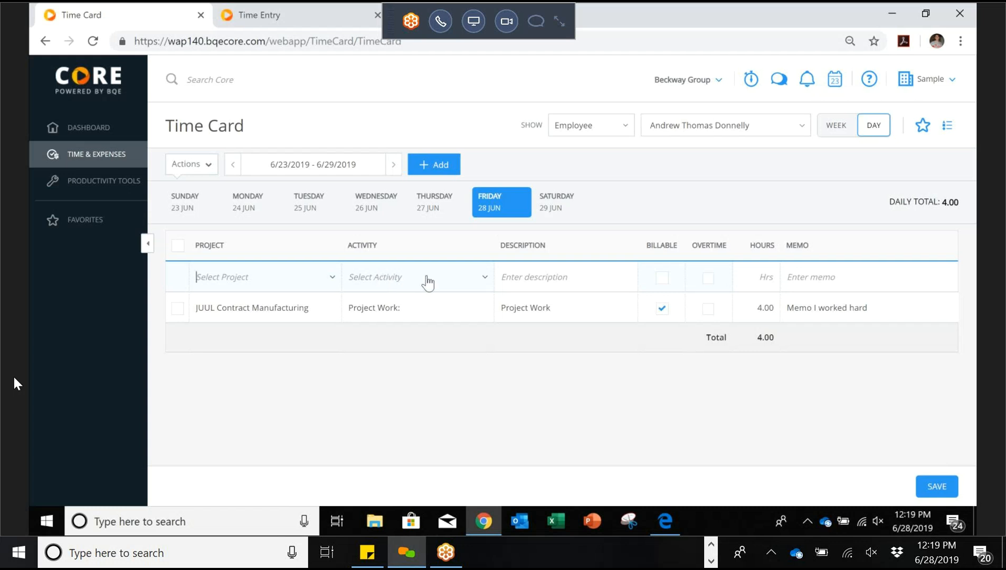
pyautogui.click(748, 284)
pyautogui.click(838, 126)
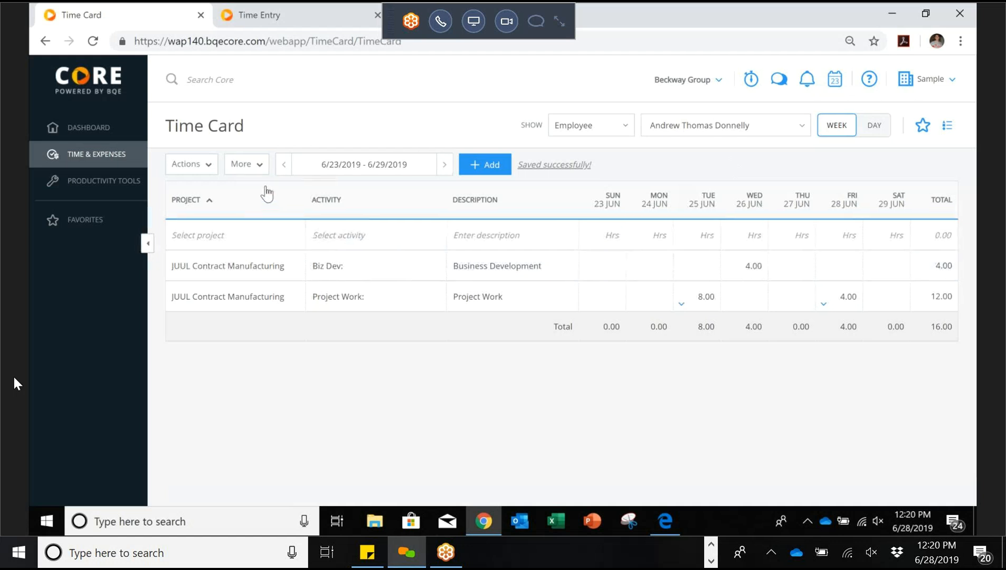
pyautogui.click(256, 168)
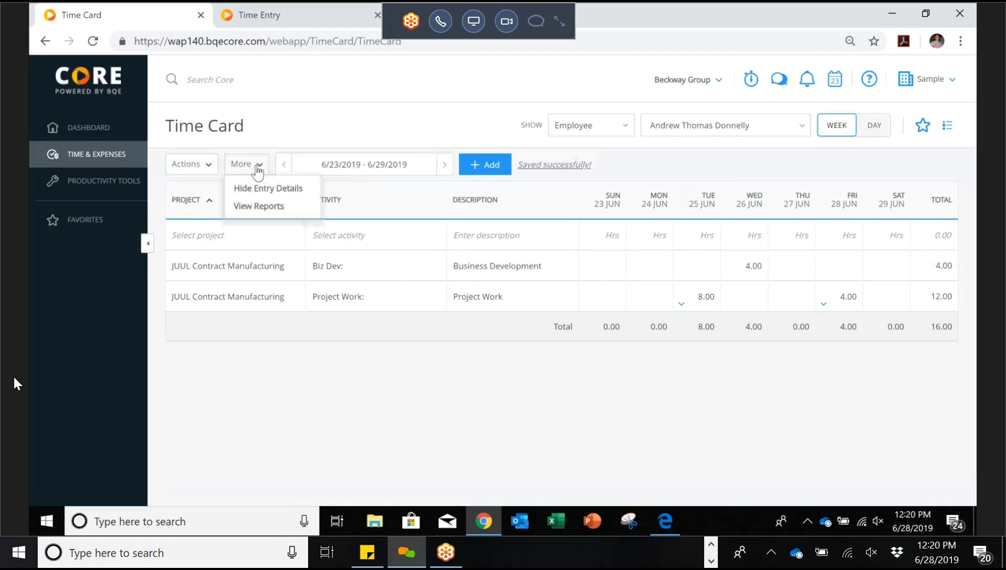
pyautogui.click(267, 217)
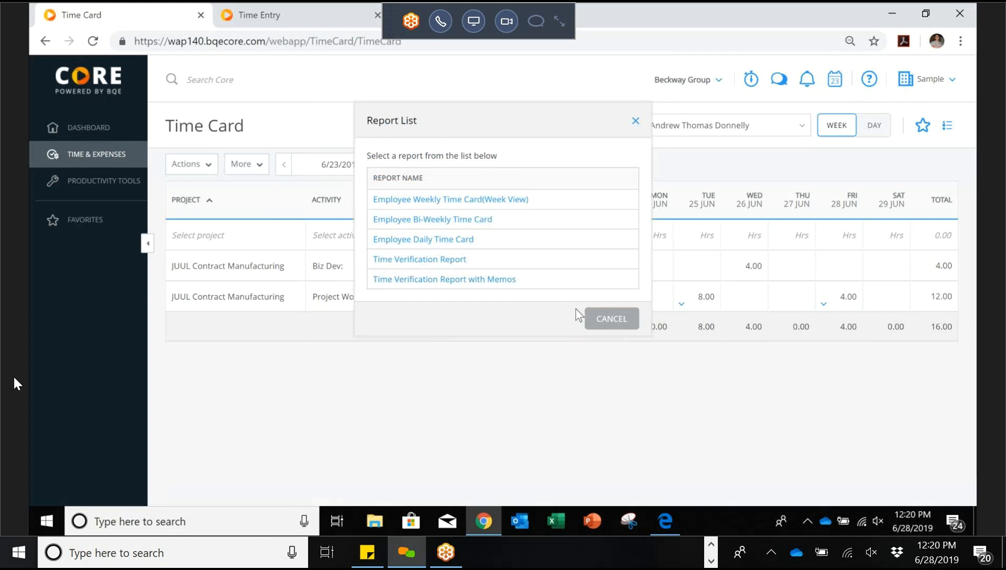
pyautogui.click(603, 322)
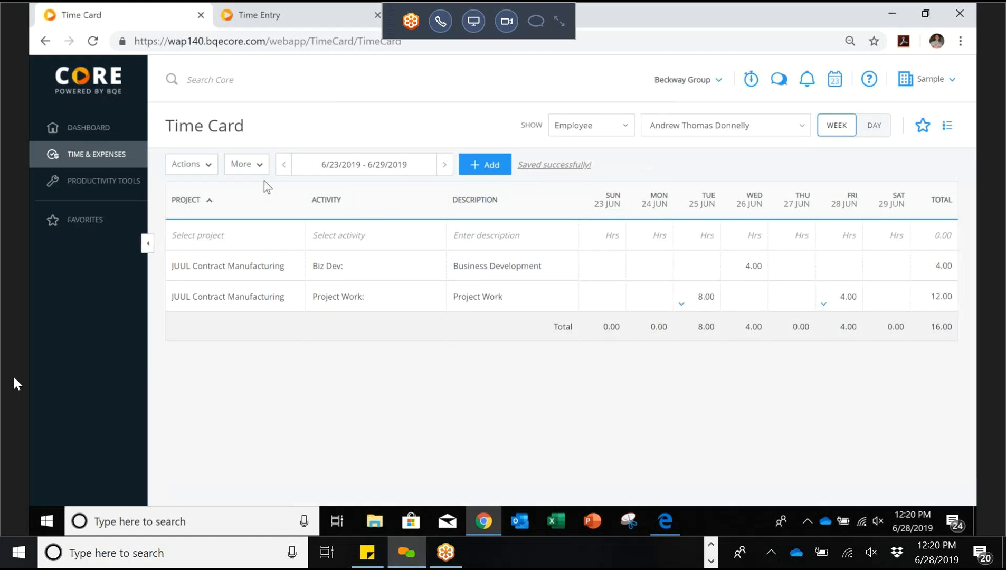
pyautogui.click(207, 174)
pyautogui.moveTo(216, 193)
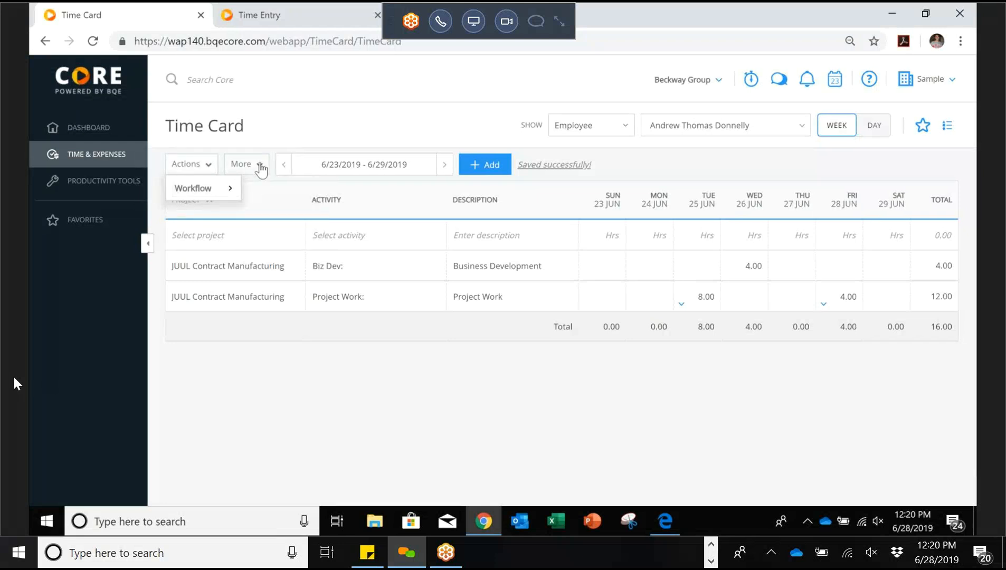
pyautogui.click(261, 168)
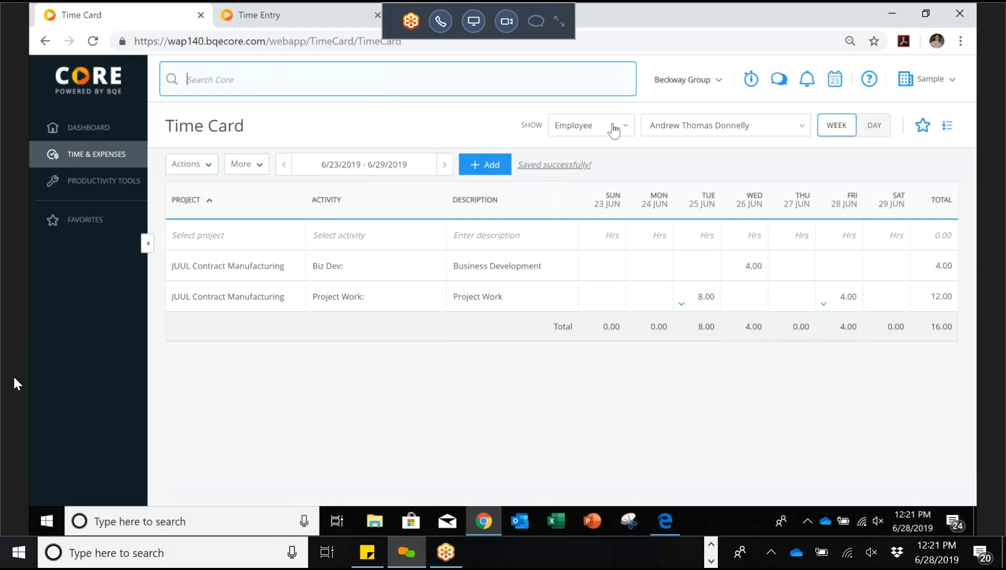
pyautogui.click(688, 82)
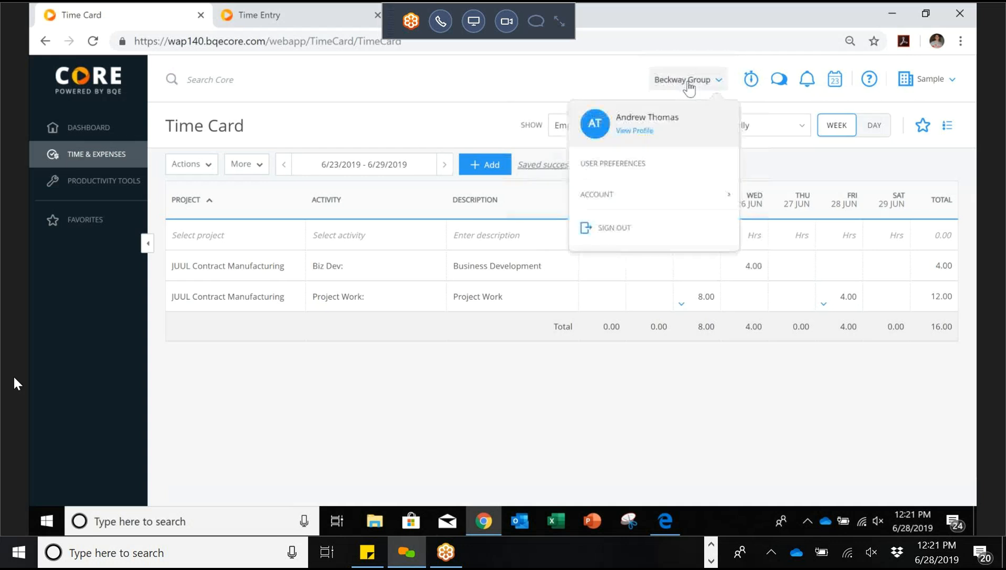
# Step: Turn on 'Default to current week in Time Card' in User Preferences Time settings and save
pyautogui.click(614, 165)
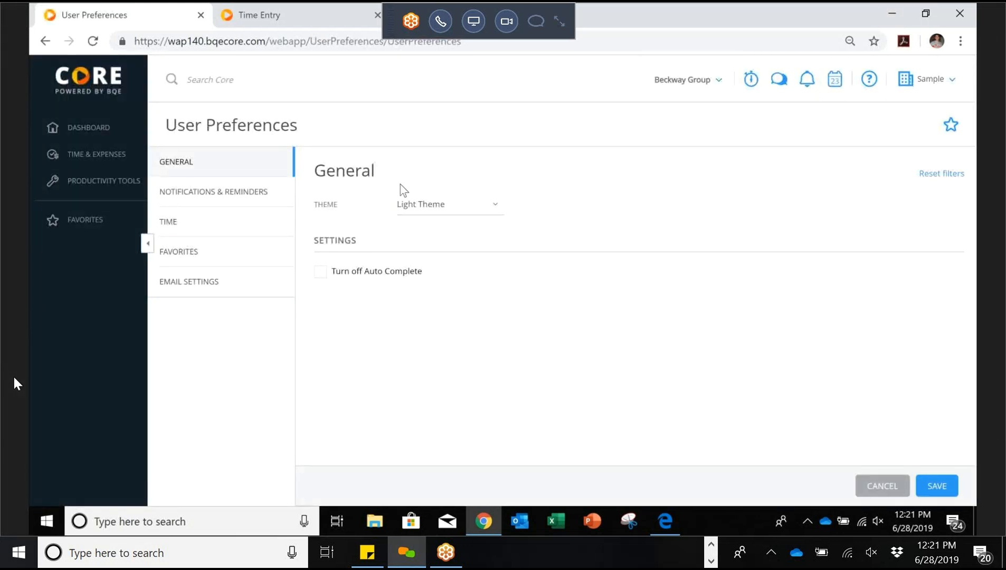
pyautogui.click(244, 226)
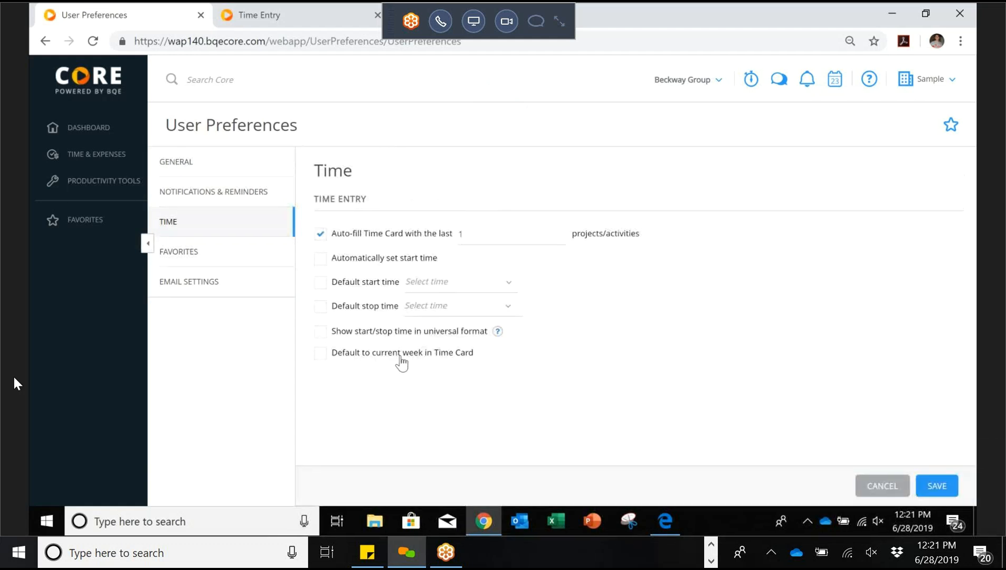
pyautogui.click(332, 360)
pyautogui.click(492, 237)
pyautogui.click(705, 82)
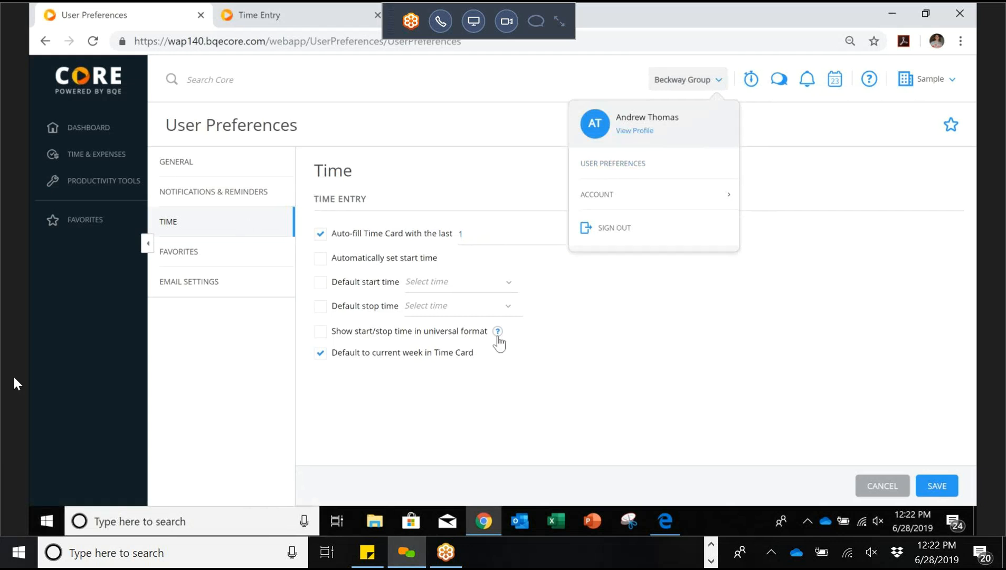
pyautogui.click(554, 414)
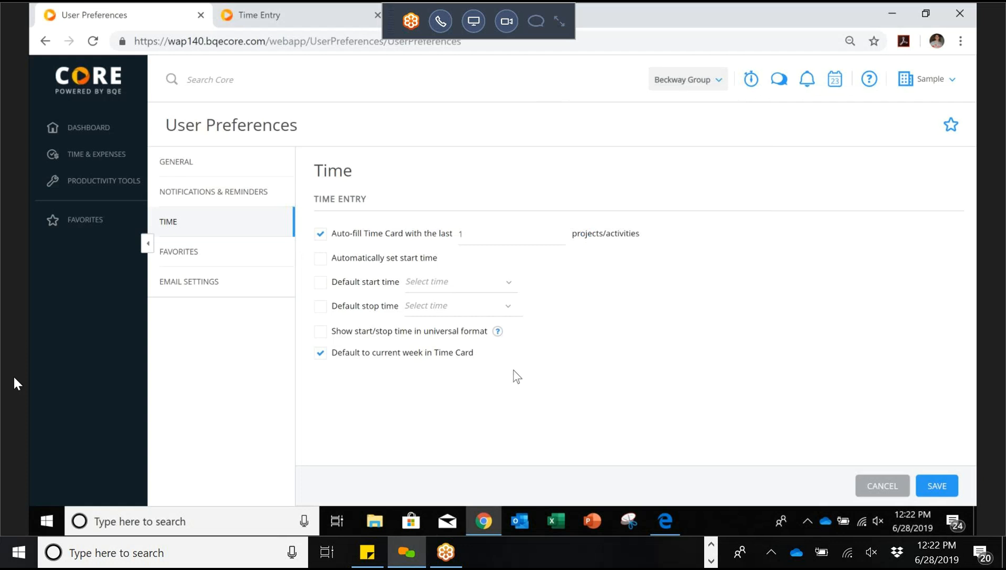
pyautogui.click(935, 486)
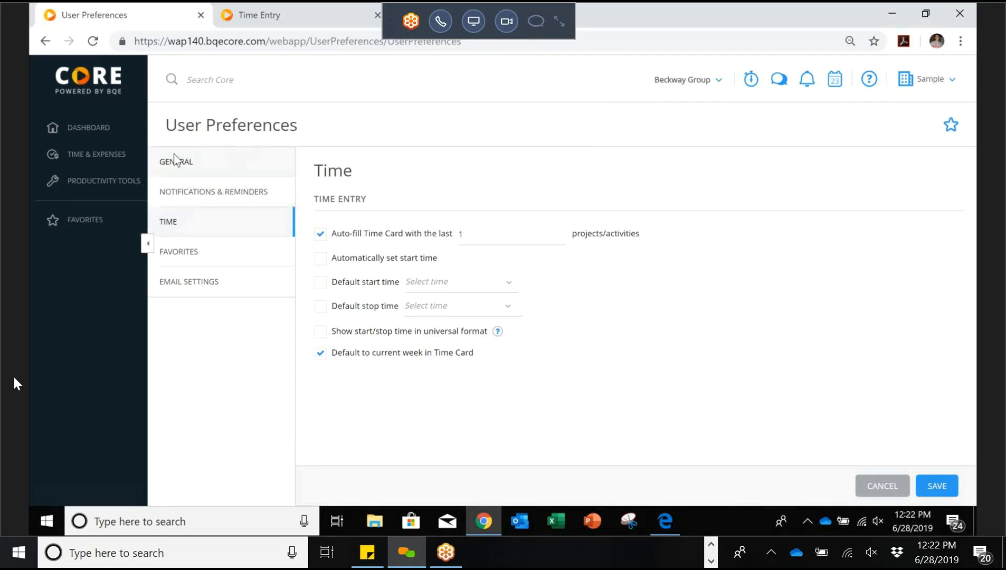
pyautogui.moveTo(95, 158)
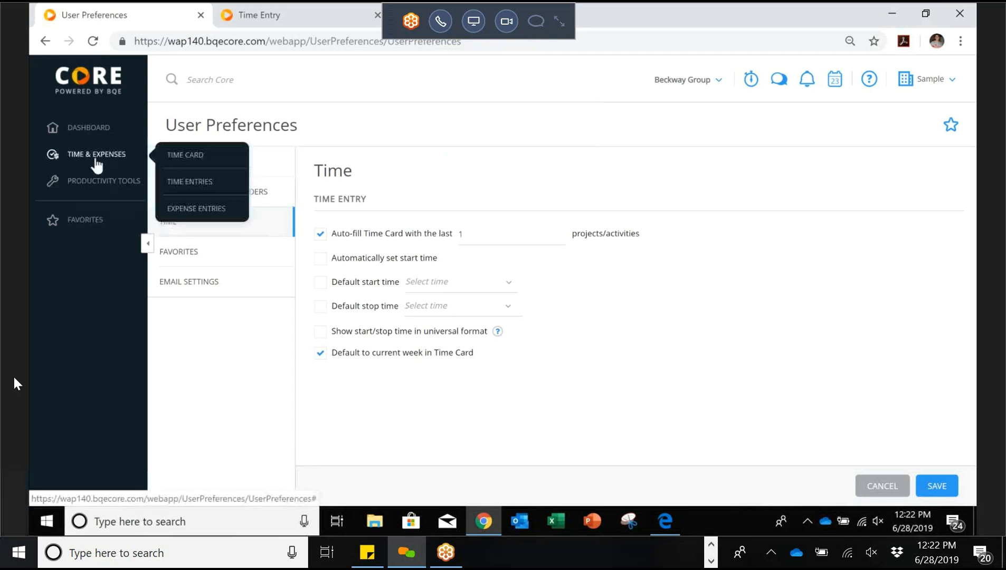
pyautogui.click(200, 160)
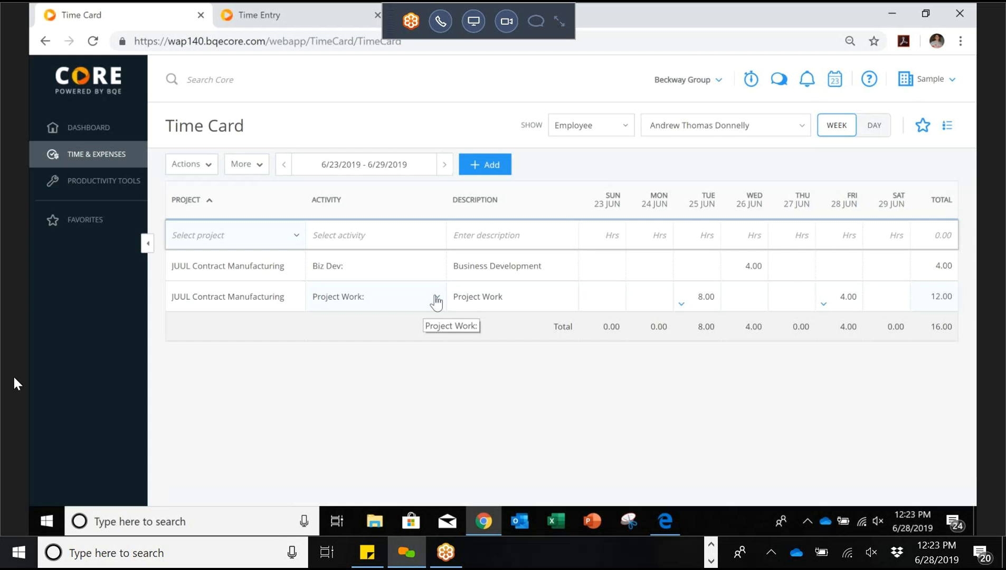
pyautogui.click(295, 236)
pyautogui.click(211, 311)
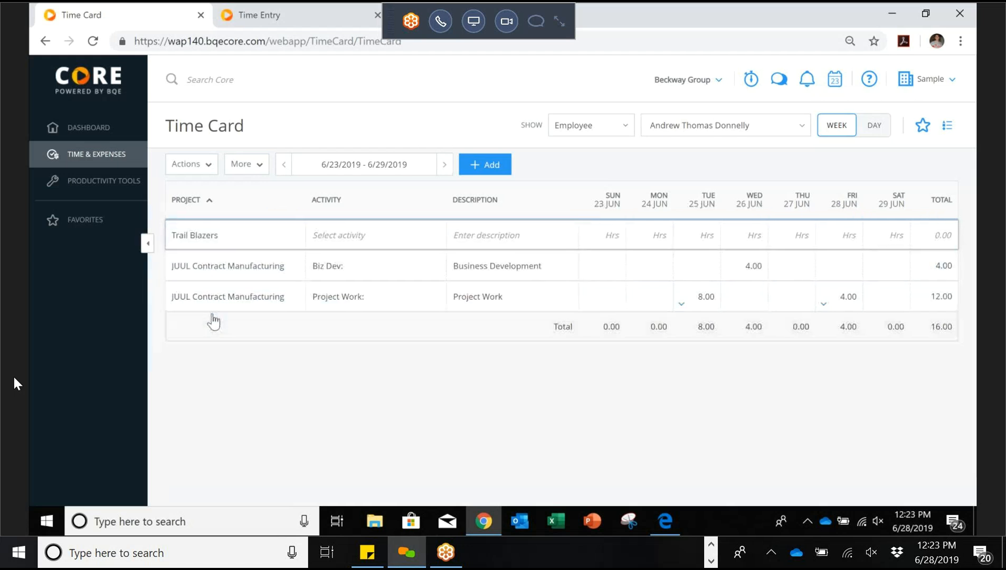
pyautogui.click(404, 238)
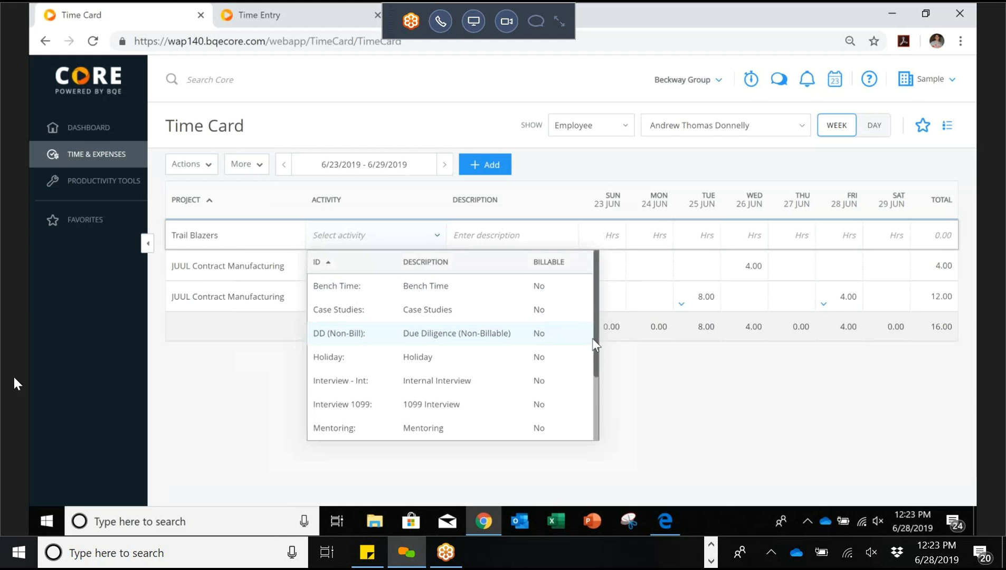
pyautogui.moveTo(597, 339); pyautogui.dragTo(611, 426)
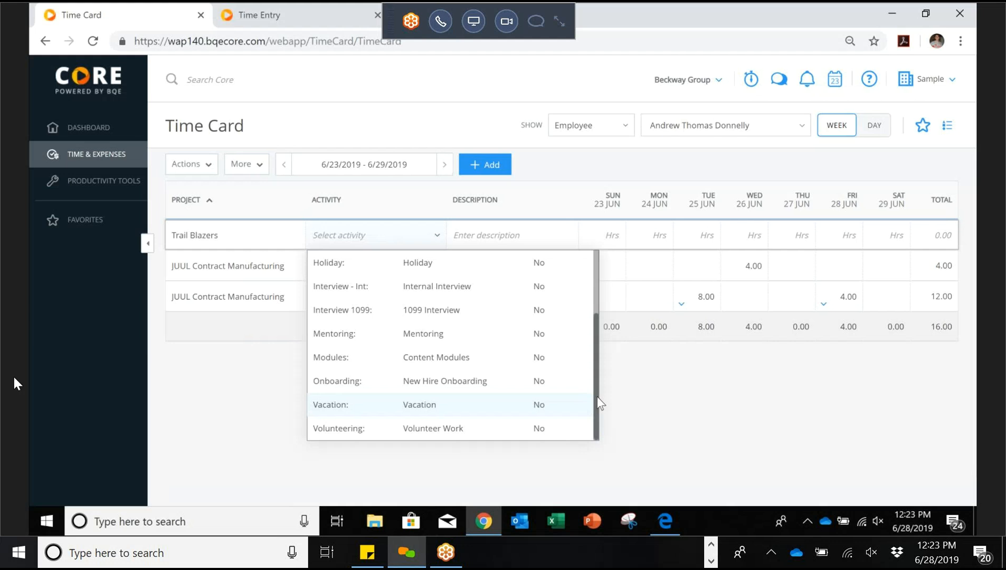
pyautogui.moveTo(597, 396); pyautogui.dragTo(600, 332)
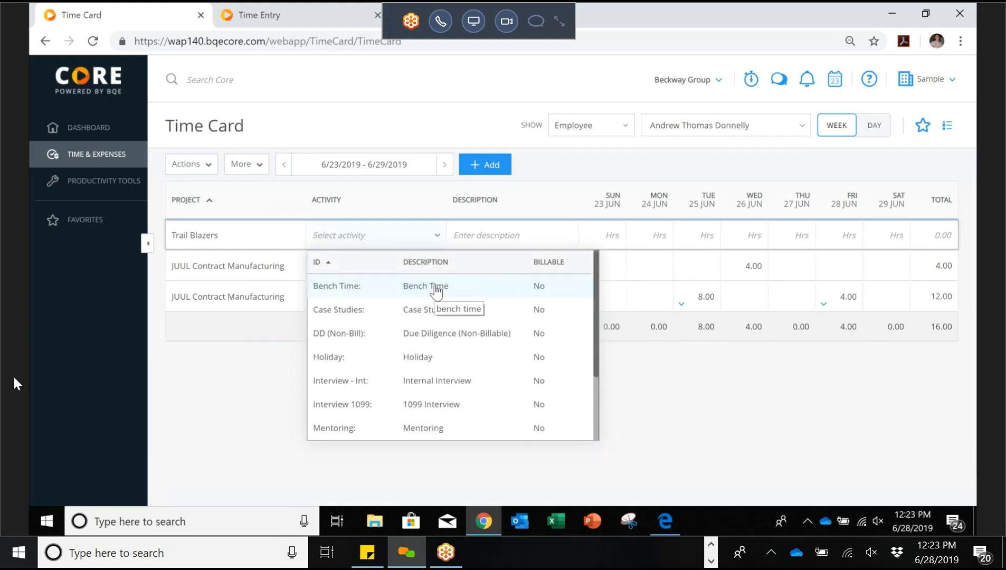
pyautogui.click(666, 443)
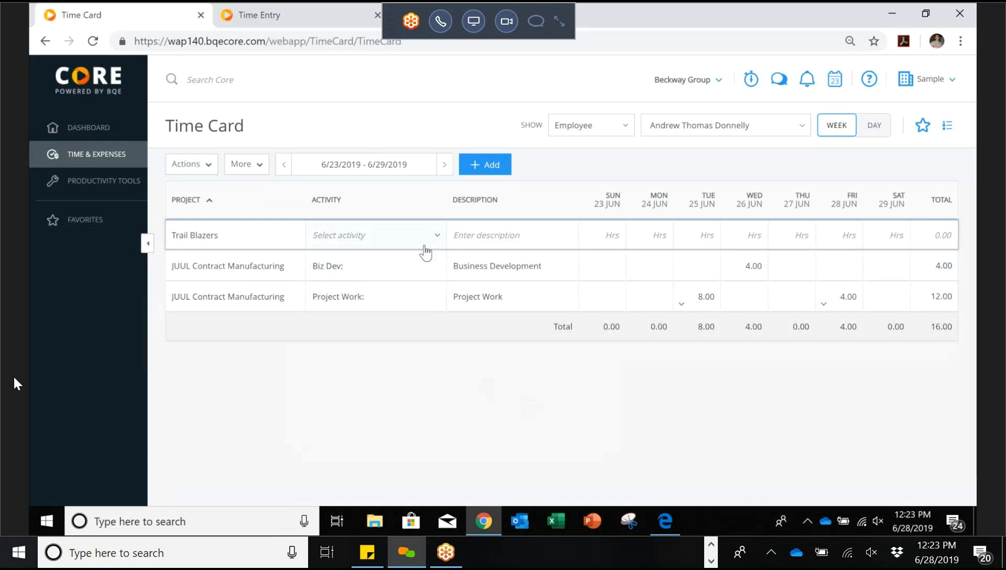
pyautogui.click(438, 237)
# Step: Set the Trail Blazers row to Case Studies with 4 hours on Wednesday 26 June
pyautogui.click(376, 311)
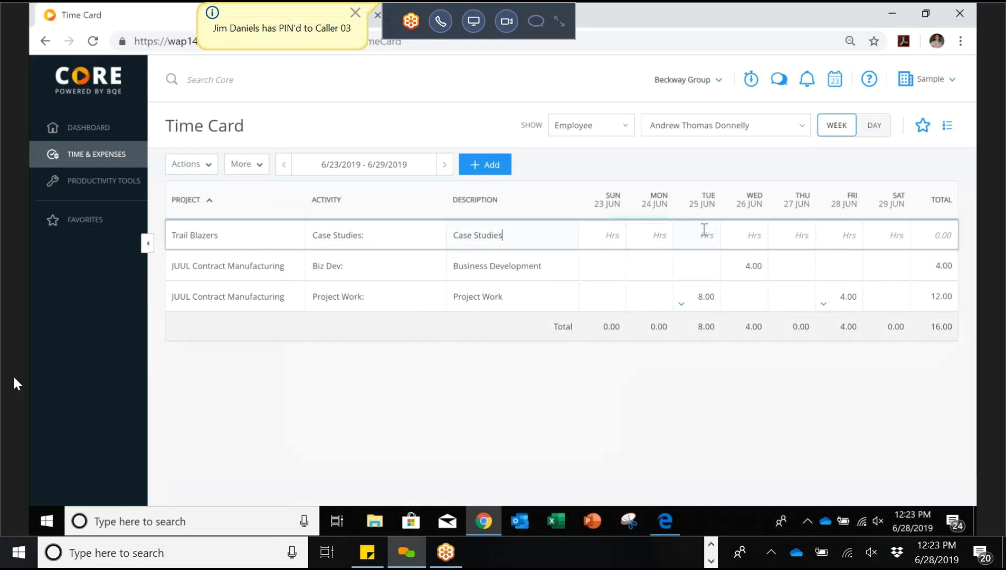
pyautogui.click(748, 235)
pyautogui.write('4')
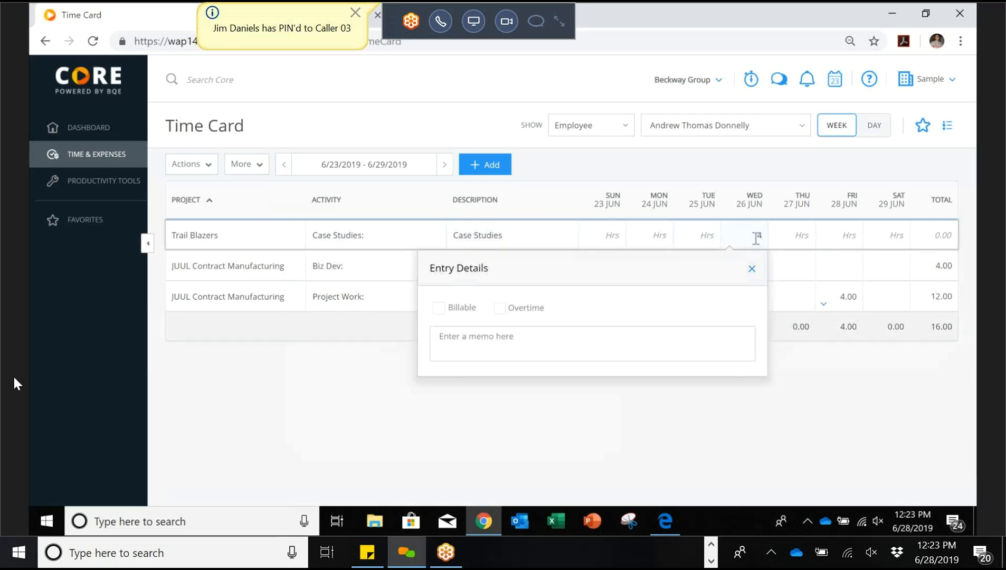
pyautogui.click(779, 261)
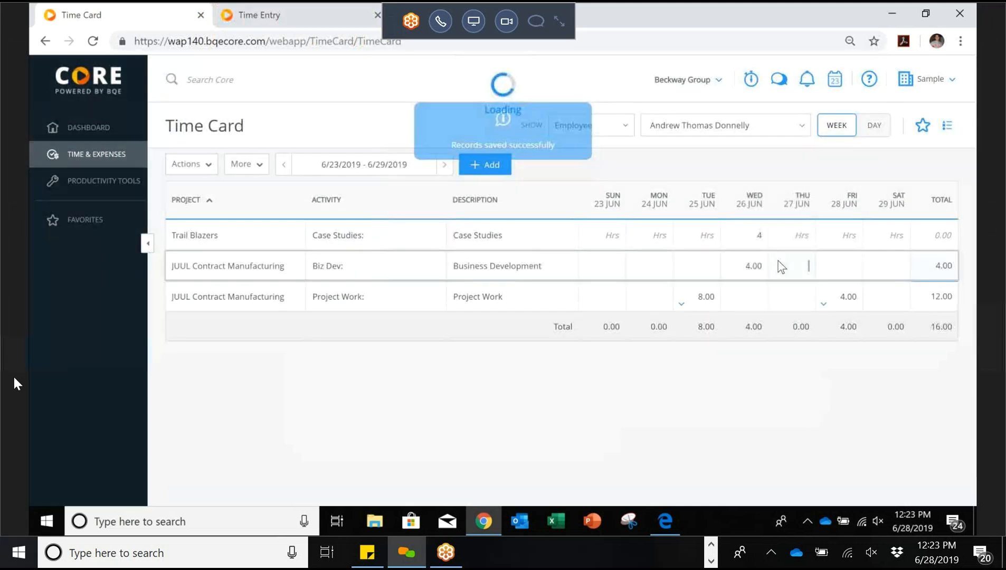
pyautogui.moveTo(779, 261); pyautogui.dragTo(744, 284)
pyautogui.click(761, 163)
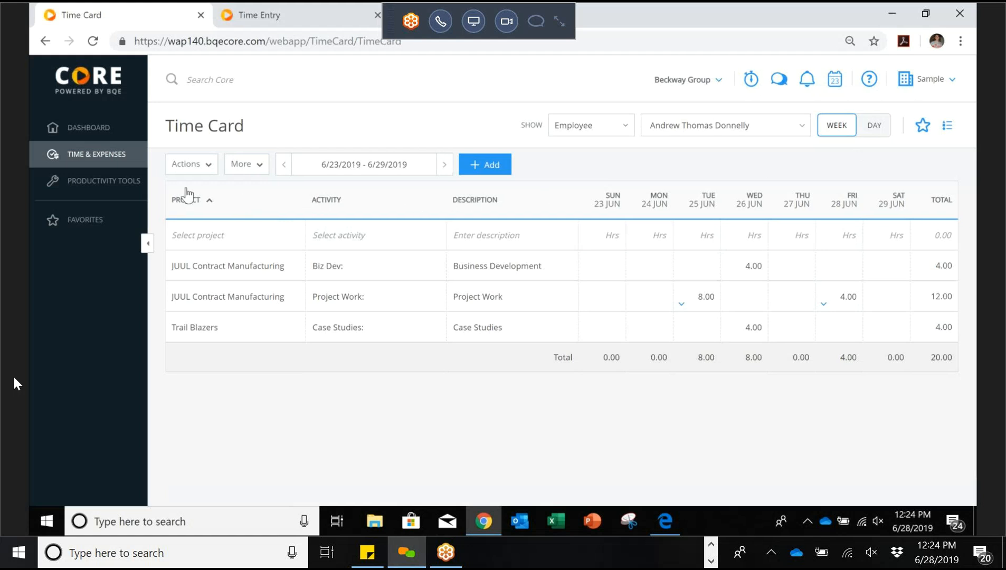
pyautogui.moveTo(71, 157)
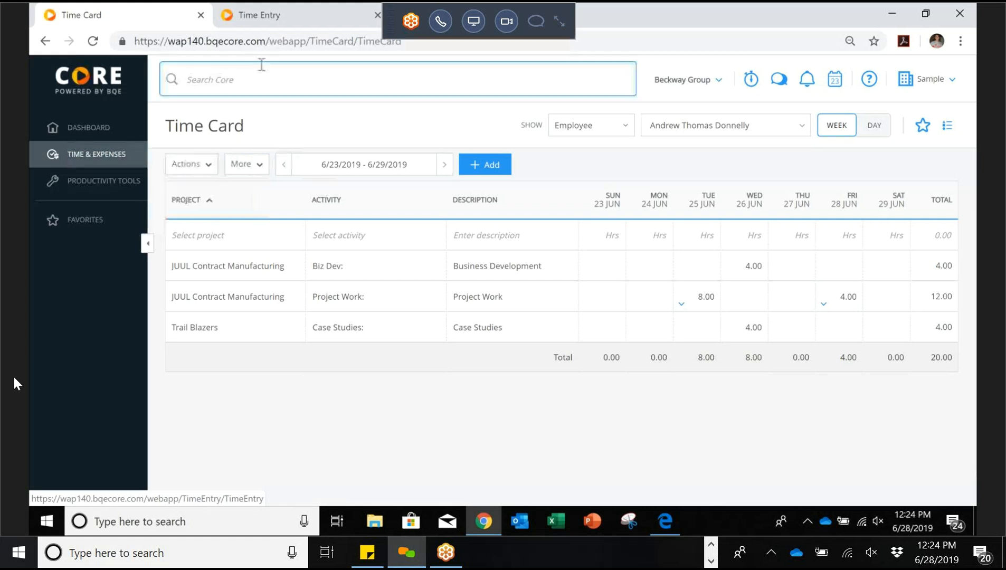
# Step: On the Time Entries tab, check the Period filter unchanged and start a new entry's date
pyautogui.click(306, 22)
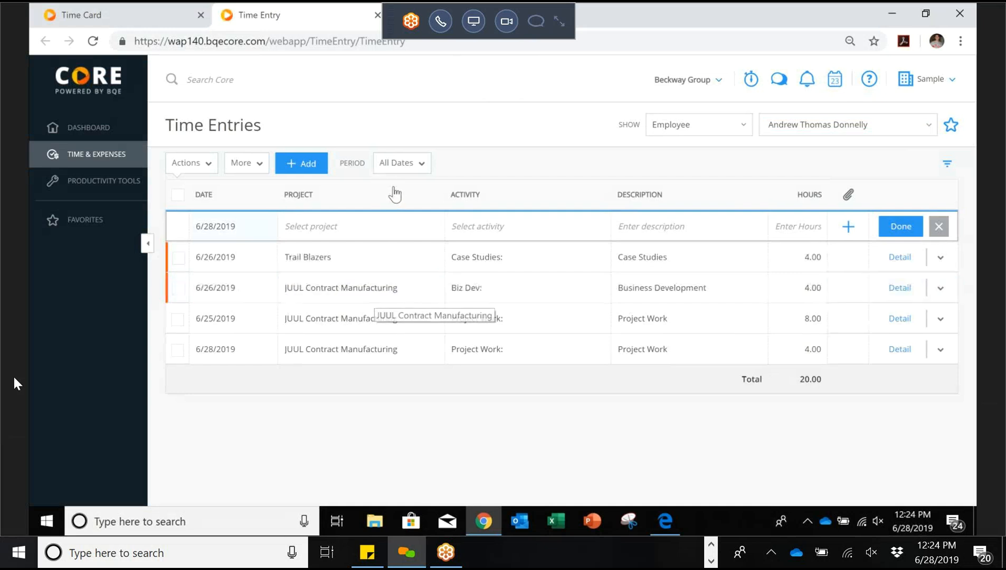
pyautogui.click(422, 168)
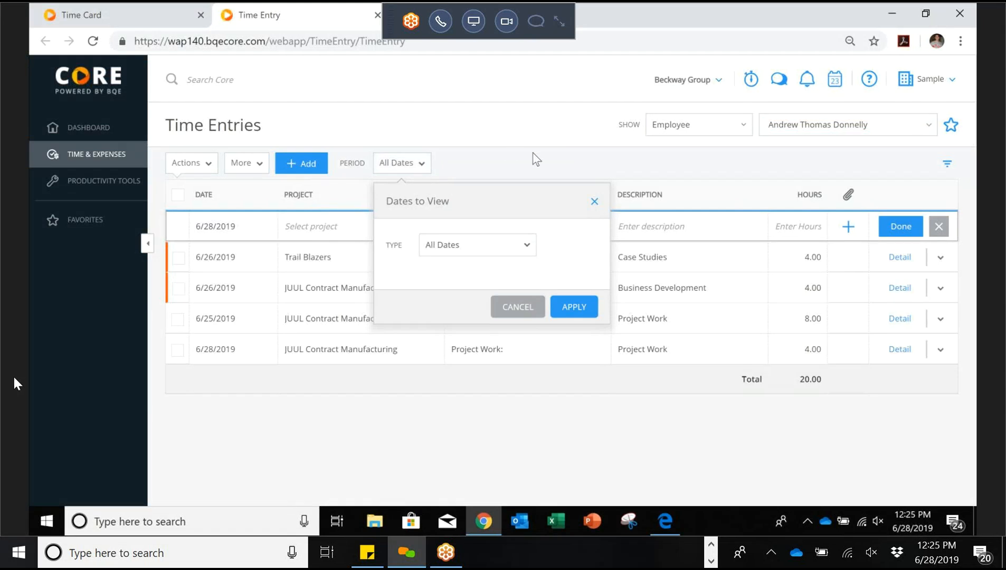
pyautogui.click(528, 310)
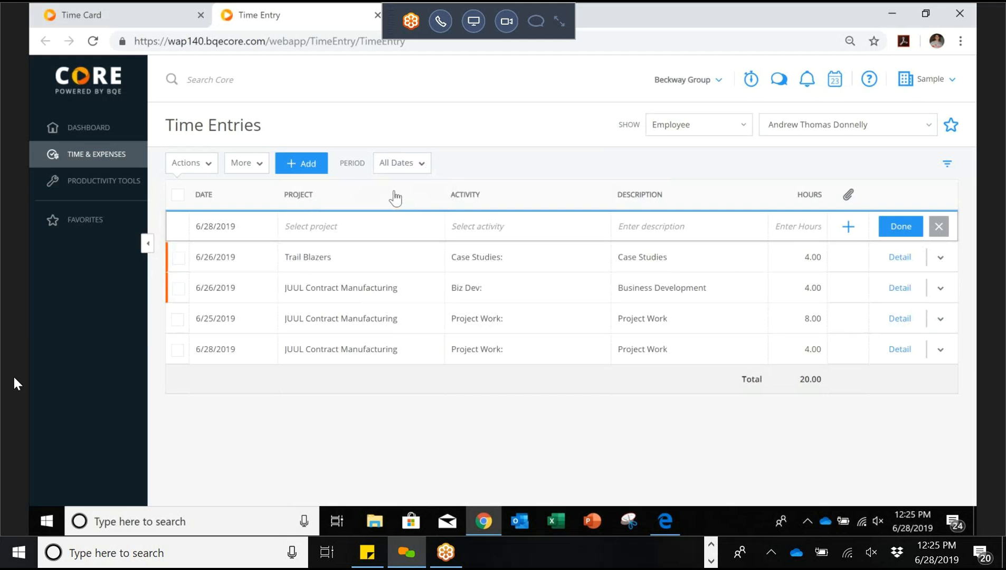
pyautogui.click(254, 224)
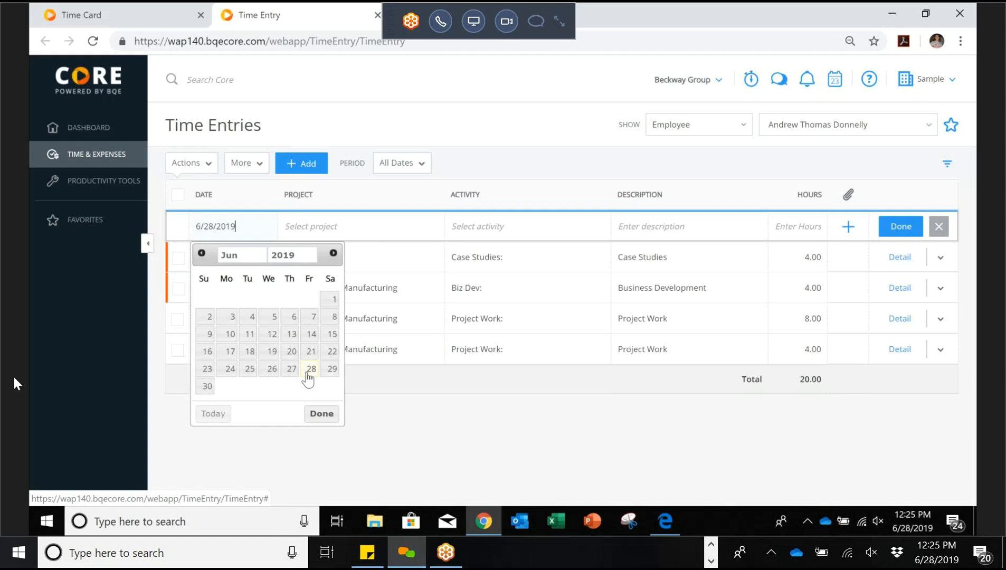
# Step: Add an 8-hour JUUL Contract Manufacturing Biz Dev time entry dated 6/28/2019
pyautogui.click(397, 414)
pyautogui.click(434, 226)
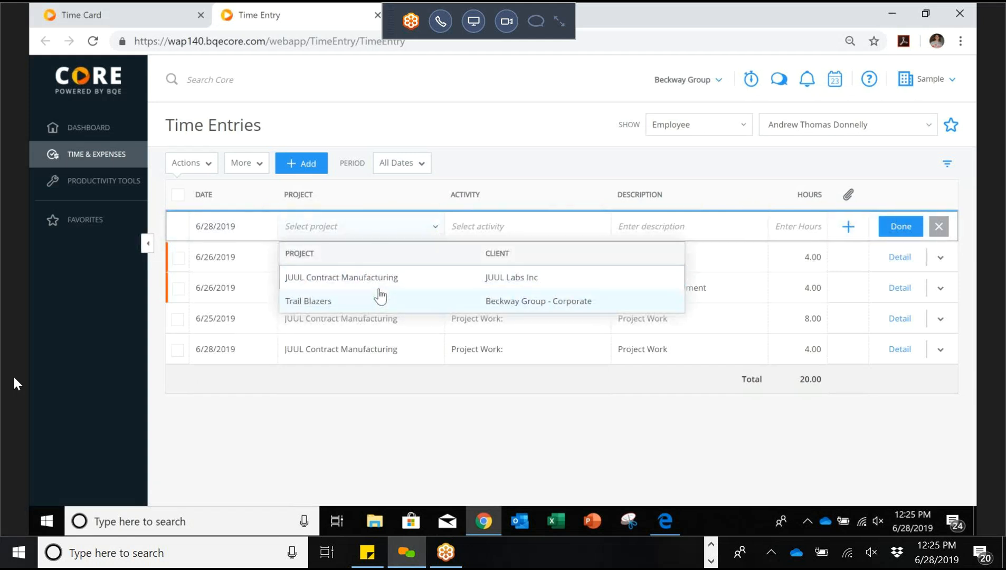
pyautogui.click(379, 288)
pyautogui.click(565, 226)
pyautogui.click(513, 284)
pyautogui.click(799, 221)
pyautogui.write('8')
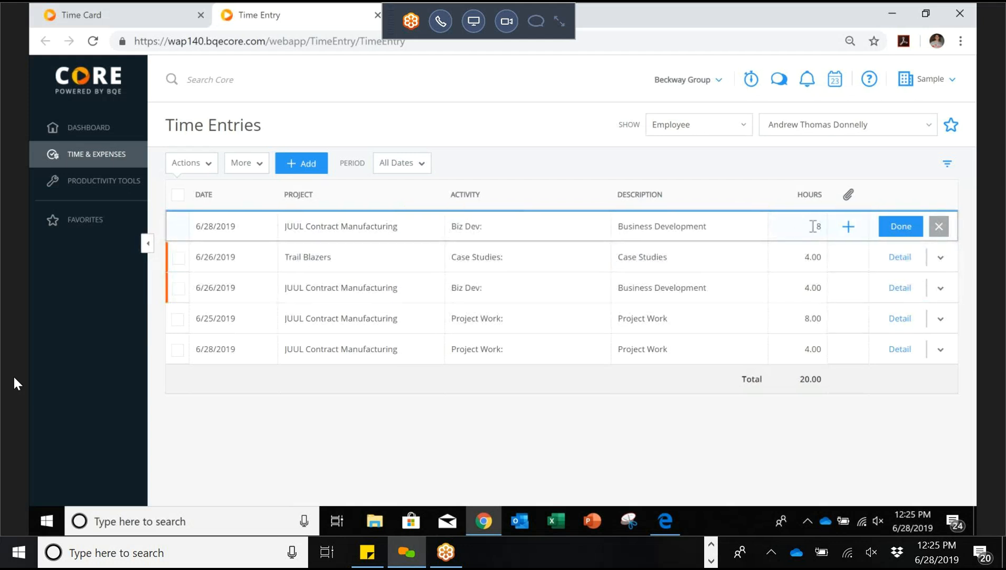
pyautogui.click(887, 231)
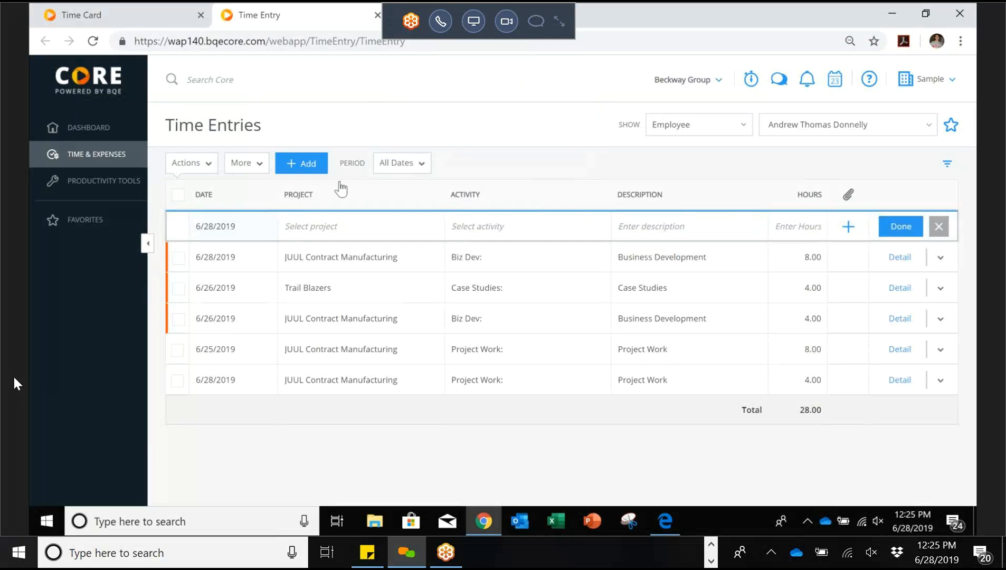
# Step: Show the Memo and Billable columns in the Time Entries list
pyautogui.click(249, 168)
pyautogui.moveTo(253, 190)
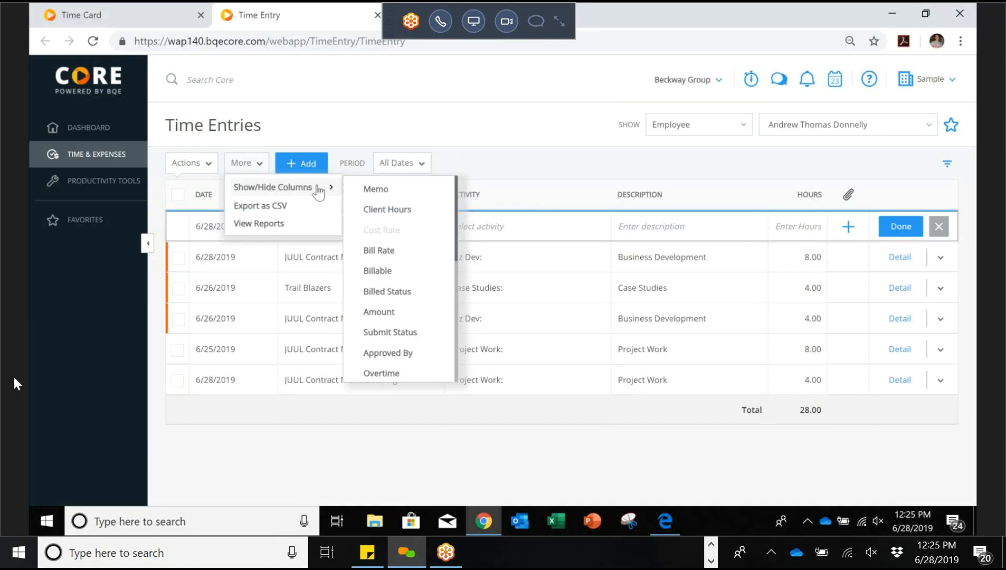
pyautogui.click(386, 195)
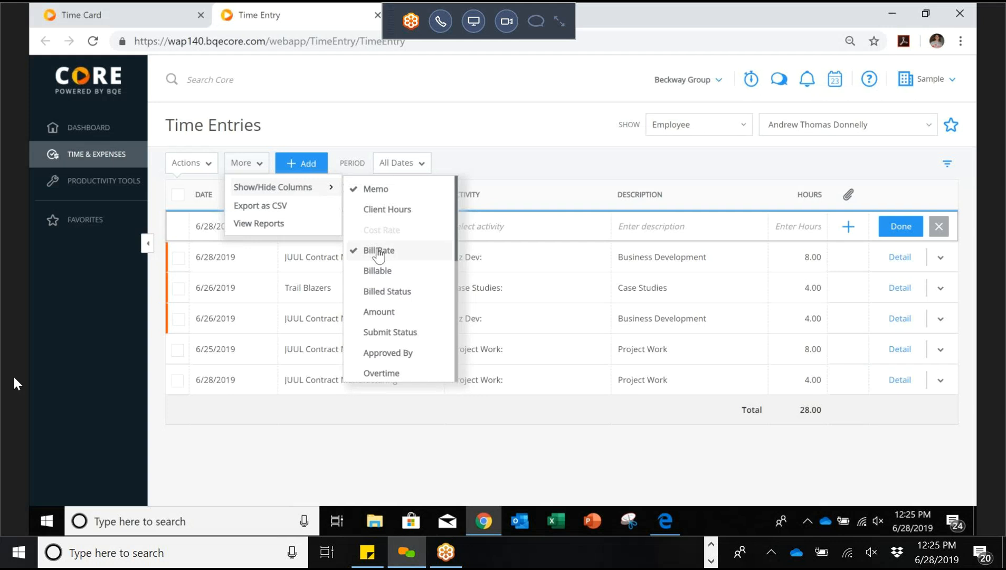
pyautogui.click(385, 272)
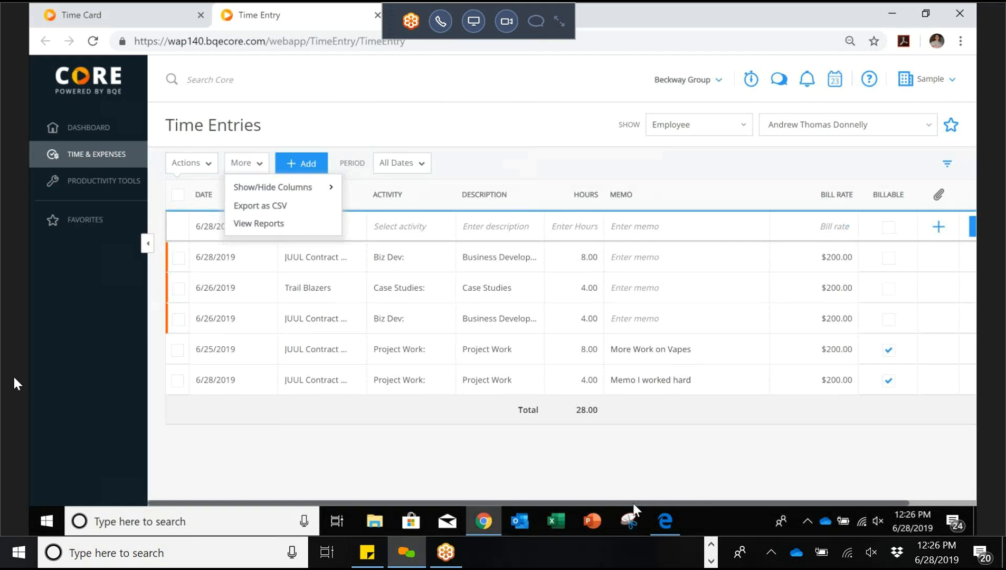
pyautogui.moveTo(633, 503); pyautogui.dragTo(662, 479)
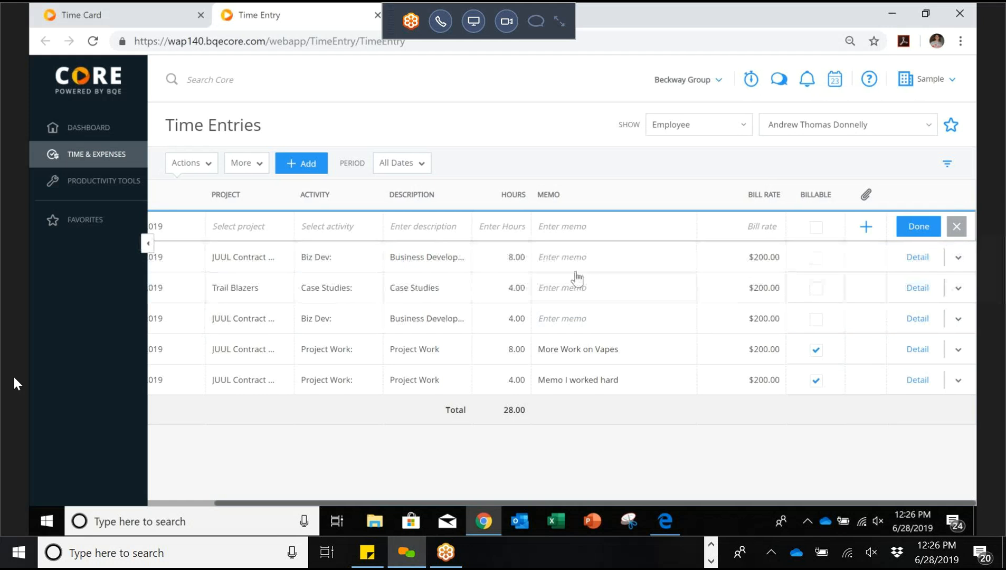
# Step: Enter the memo 'Memo' on the 8-hour Biz Dev entry and close the permission warning
pyautogui.click(597, 270)
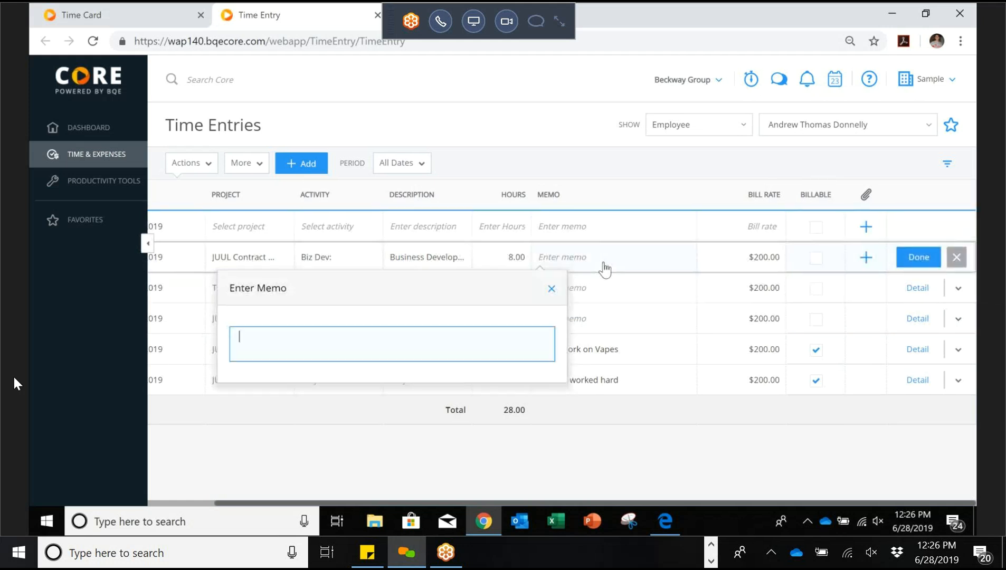
pyautogui.write('Memo')
pyautogui.press('BackSpace')
pyautogui.press('BackSpace')
pyautogui.press('BackSpace')
pyautogui.write('emo')
pyautogui.click(932, 260)
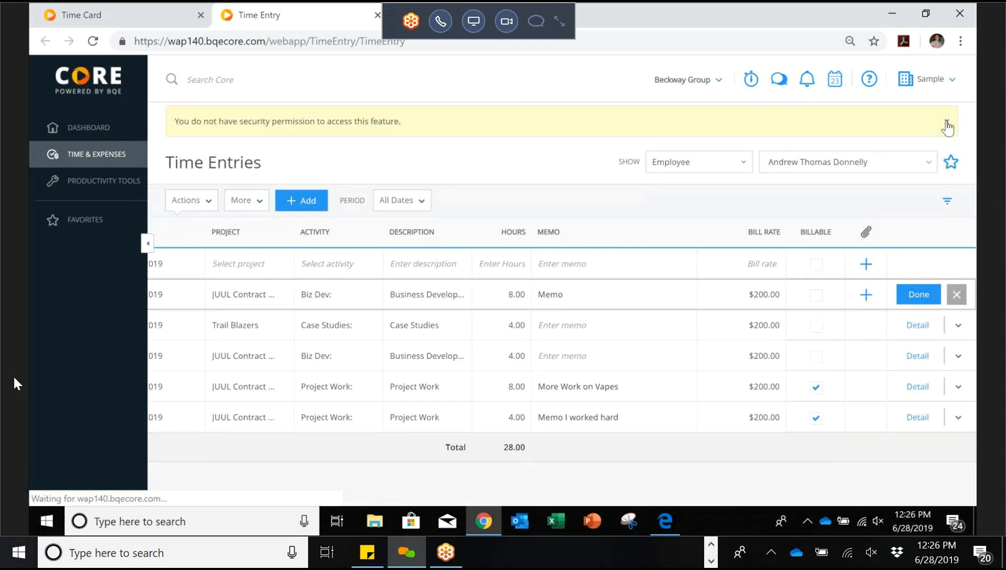
pyautogui.click(947, 124)
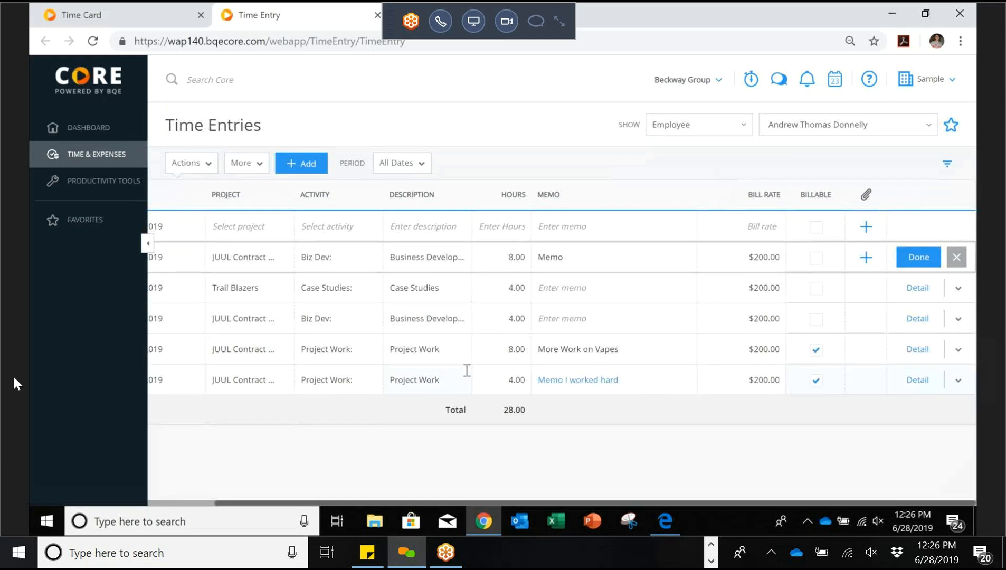
pyautogui.moveTo(295, 506); pyautogui.dragTo(263, 508)
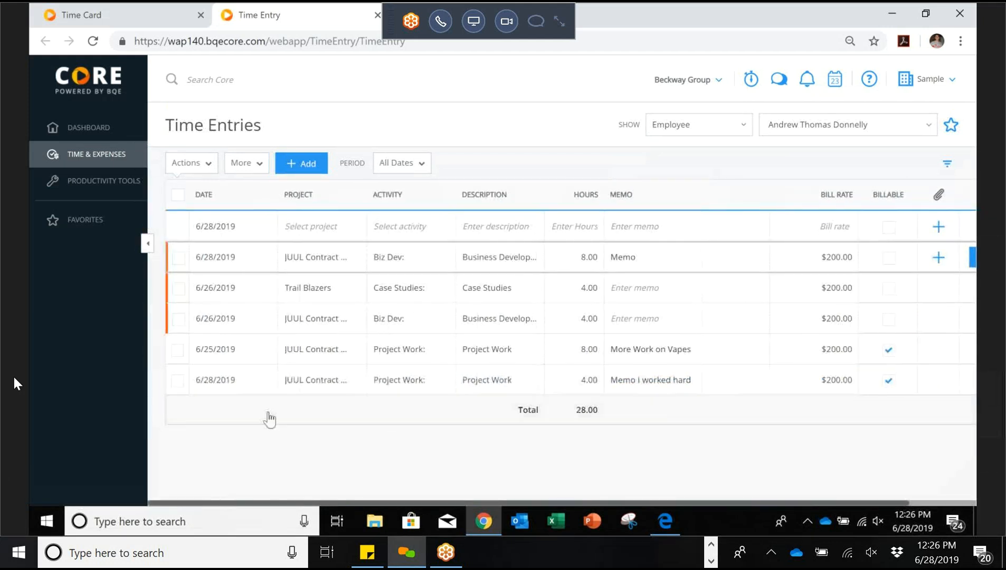
pyautogui.moveTo(170, 272)
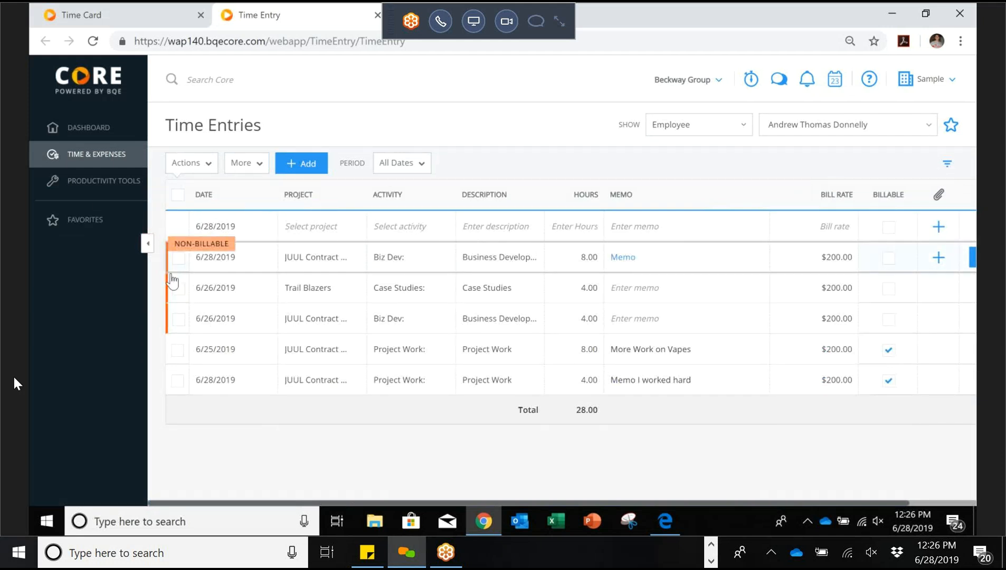
pyautogui.moveTo(173, 322)
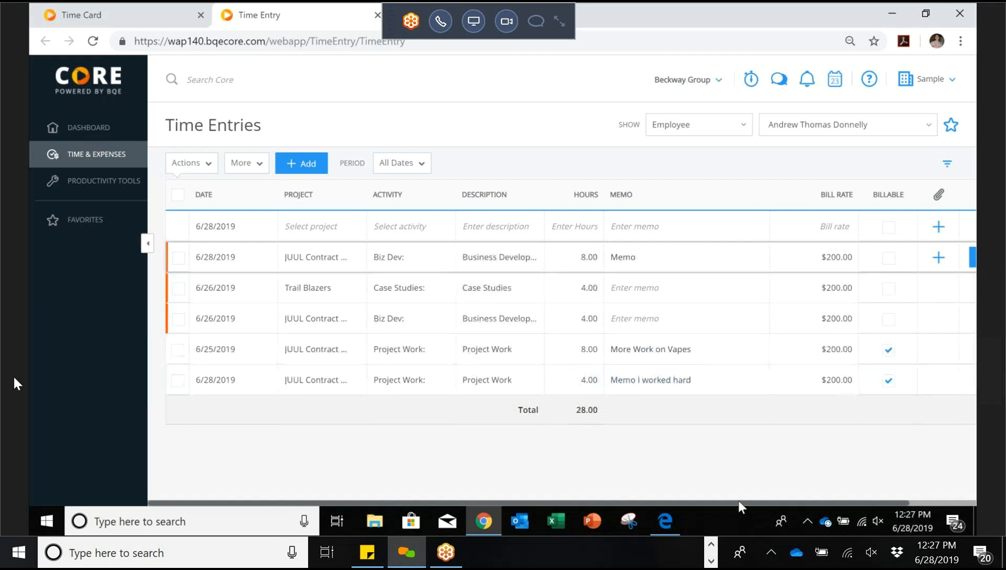
pyautogui.moveTo(755, 502); pyautogui.dragTo(837, 506)
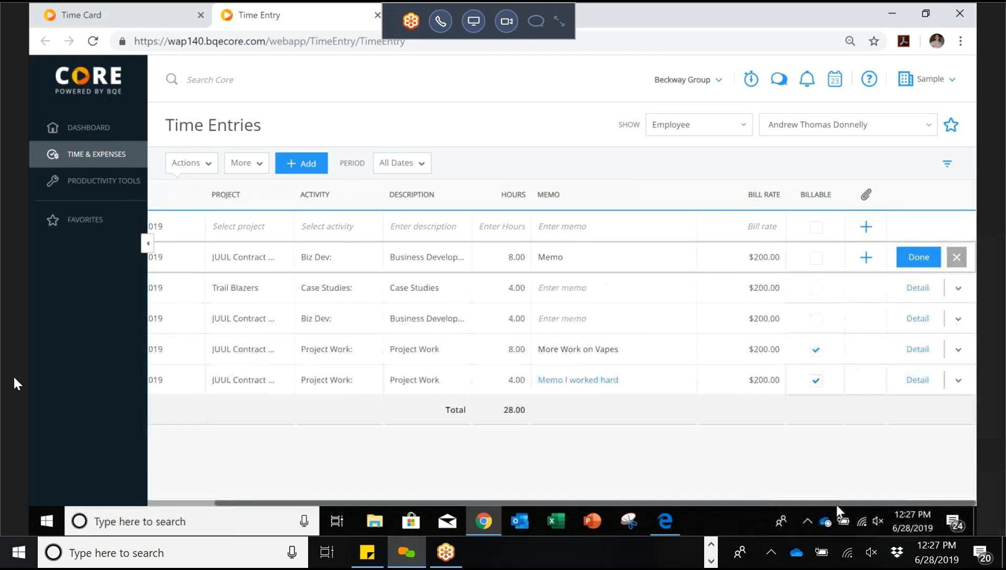
# Step: Open the Biz Dev entry's Add Documents window and cancel without attaching any file
pyautogui.click(866, 257)
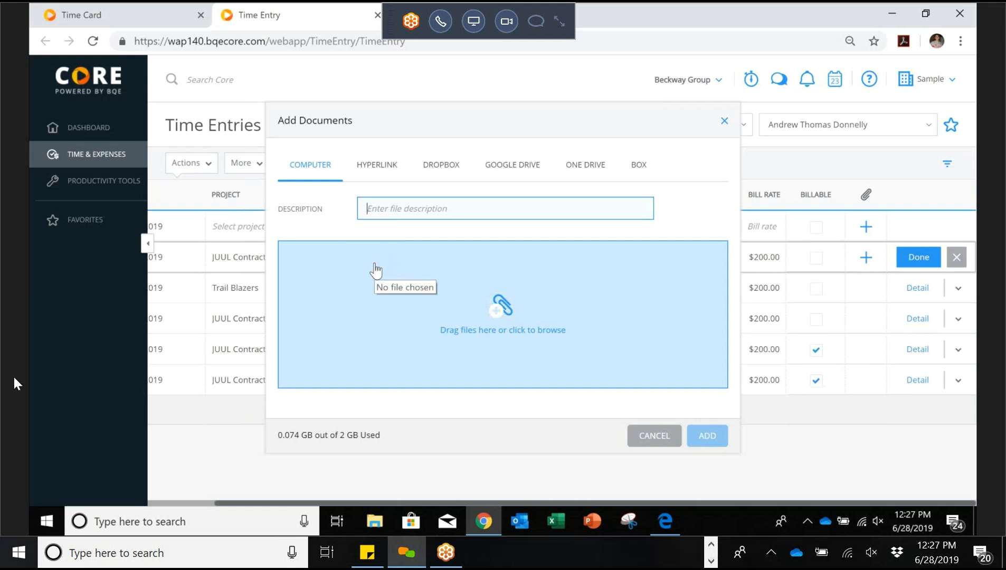
pyautogui.click(651, 439)
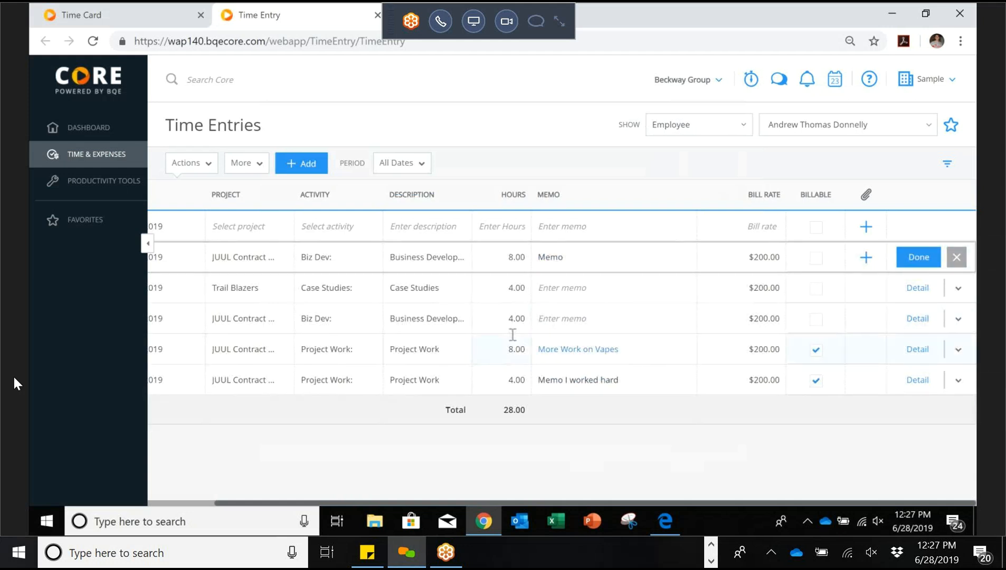
pyautogui.click(866, 258)
pyautogui.click(553, 300)
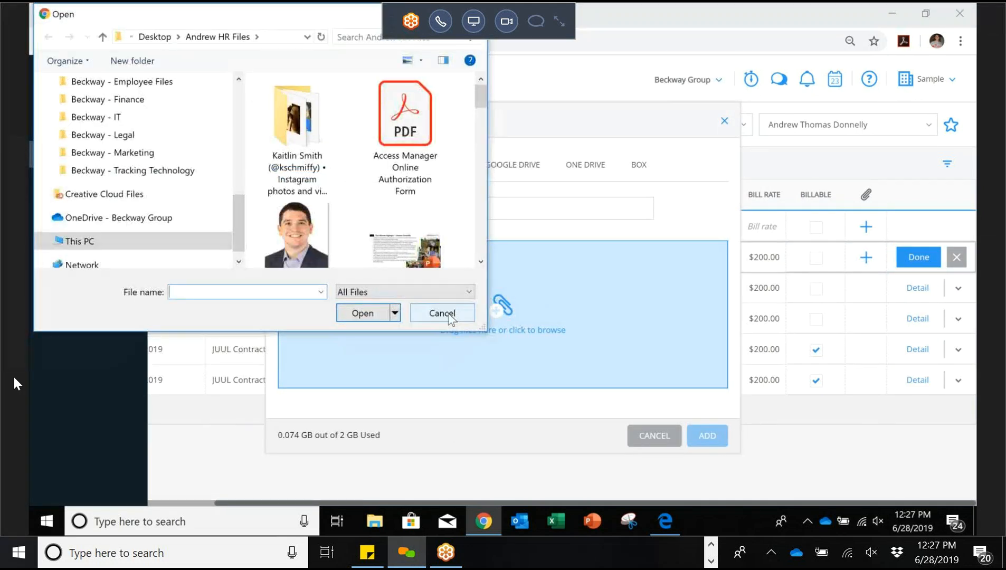
pyautogui.click(443, 313)
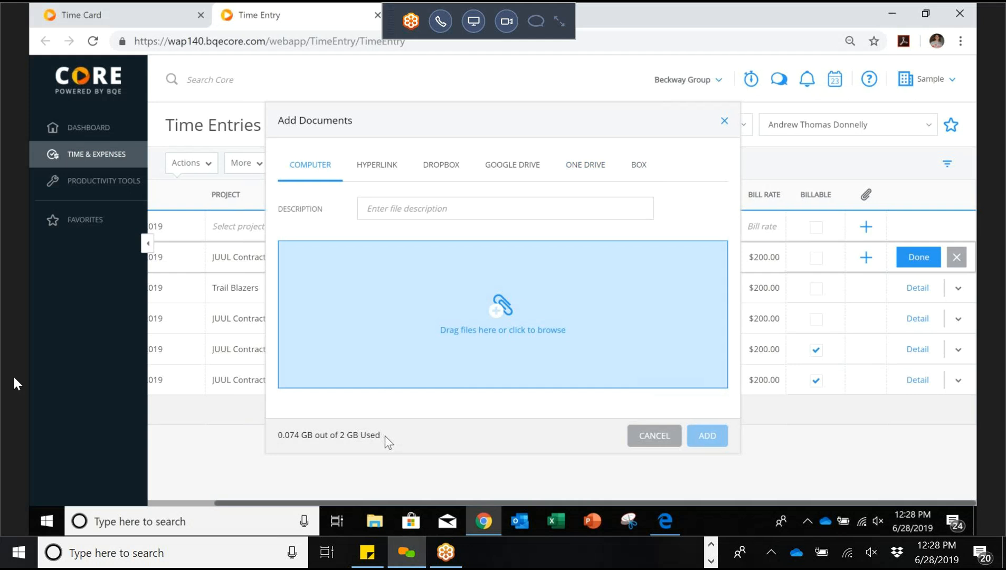
pyautogui.click(655, 438)
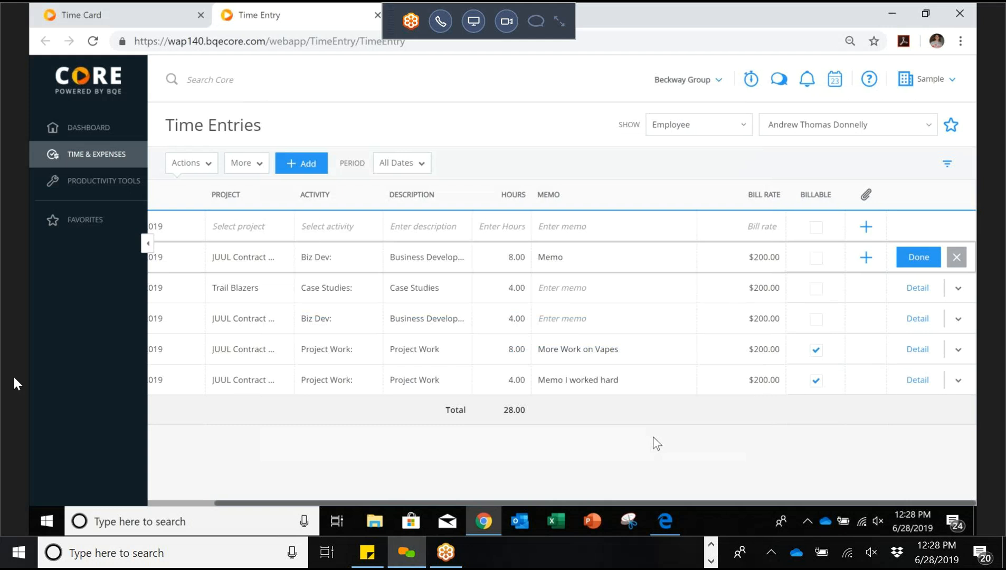
# Step: Open the Time Entries filter panel, leaving the More options menu unused
pyautogui.click(252, 163)
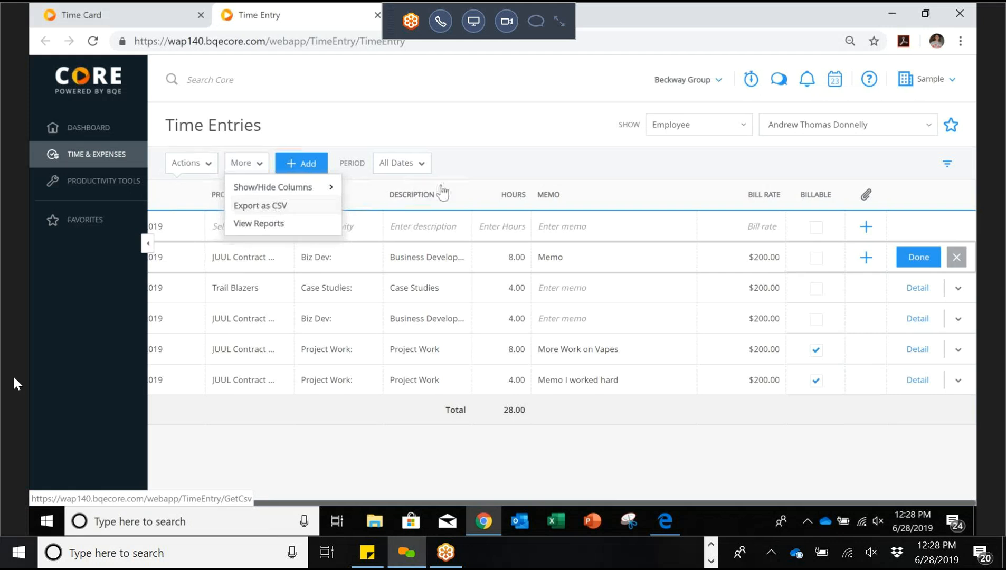
pyautogui.click(510, 157)
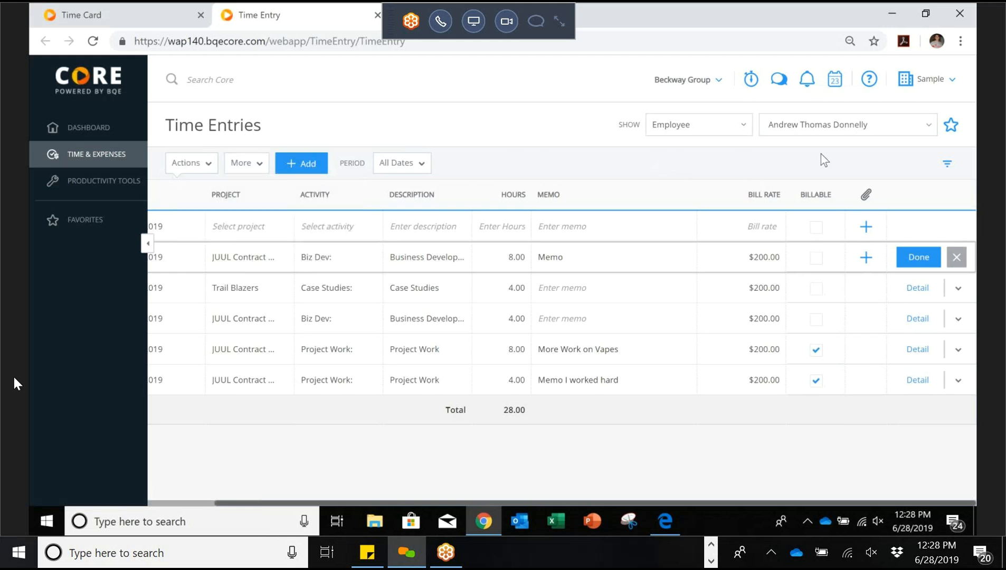
pyautogui.click(945, 166)
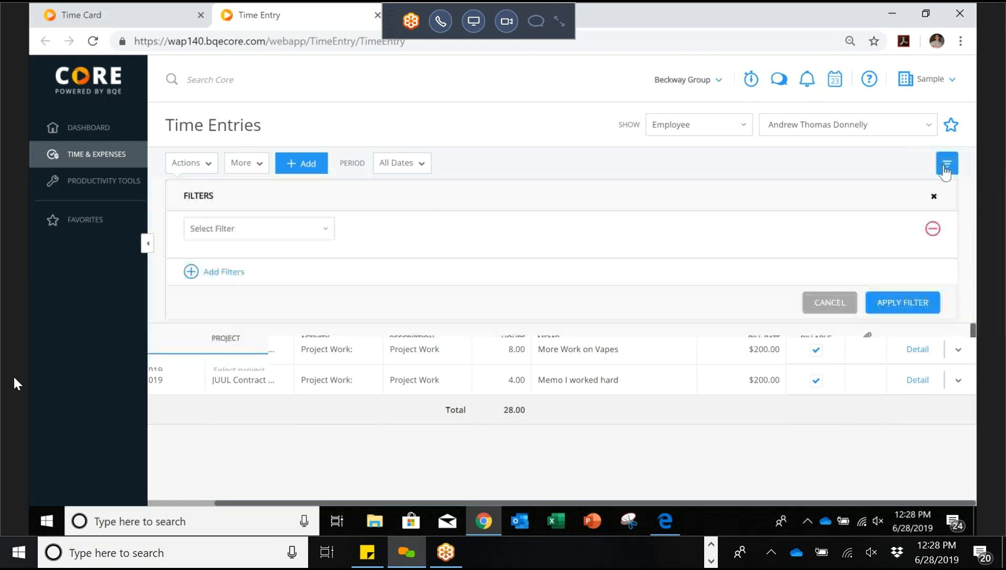
# Step: Filter Time Entries to Billable = Yes, leaving two JUUL entries totalling 12.00 hours
pyautogui.click(318, 232)
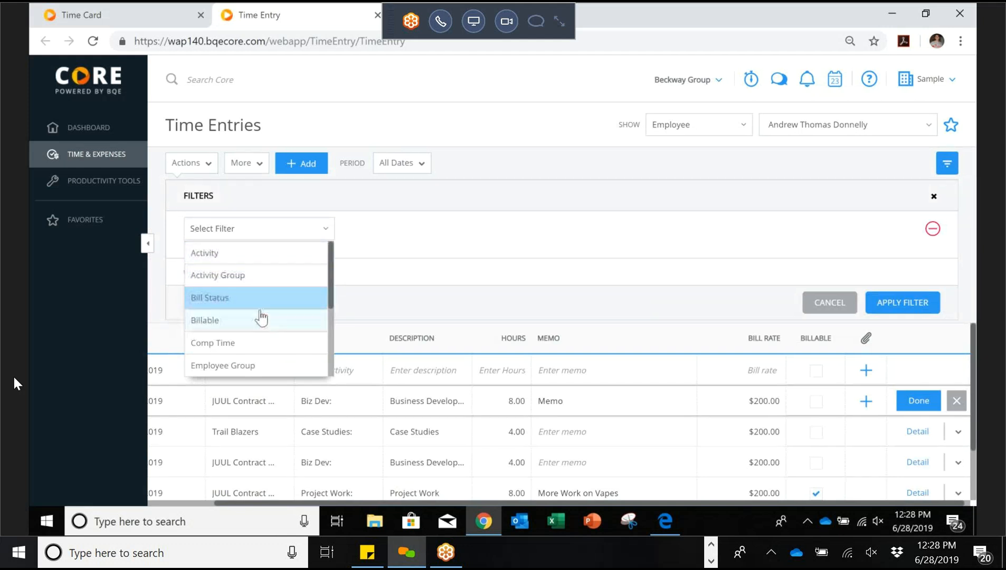
pyautogui.scroll(-3, 333, 360)
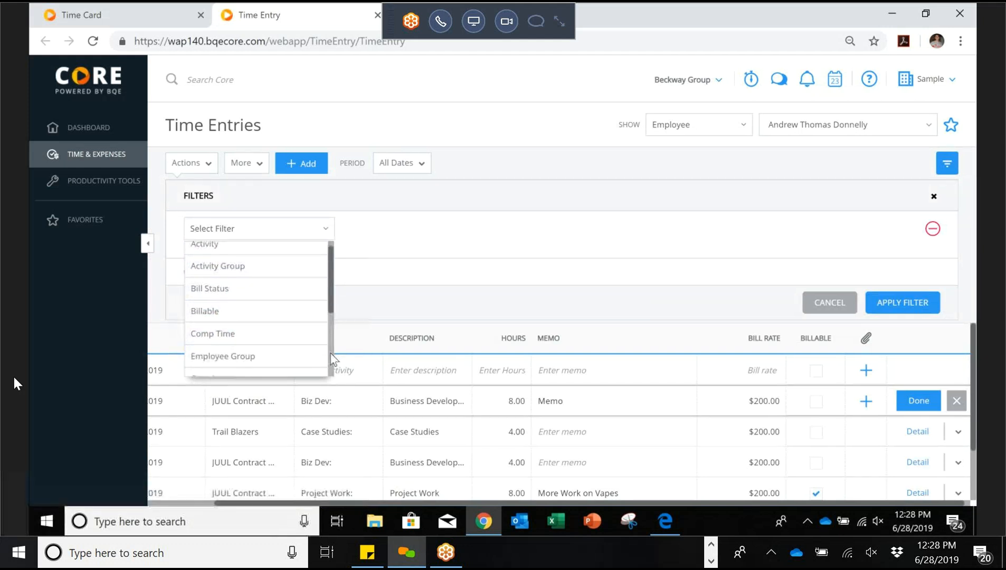
pyautogui.scroll(3, 329, 335)
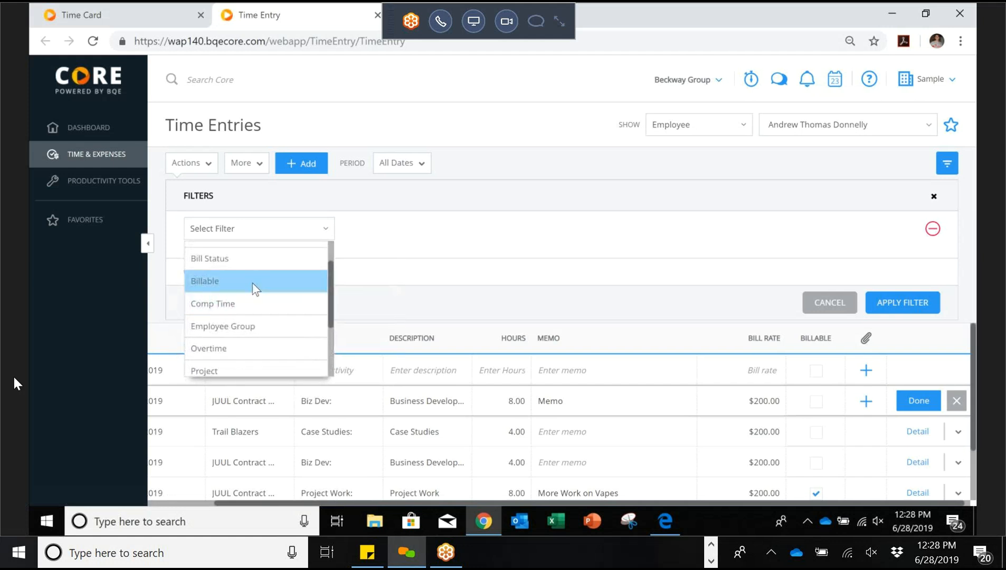
pyautogui.click(255, 285)
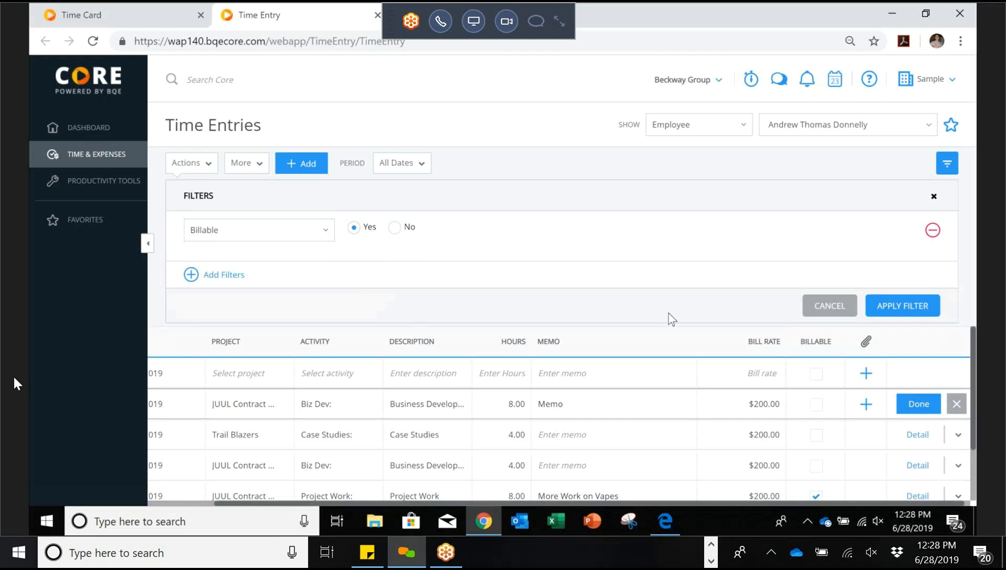
pyautogui.click(901, 307)
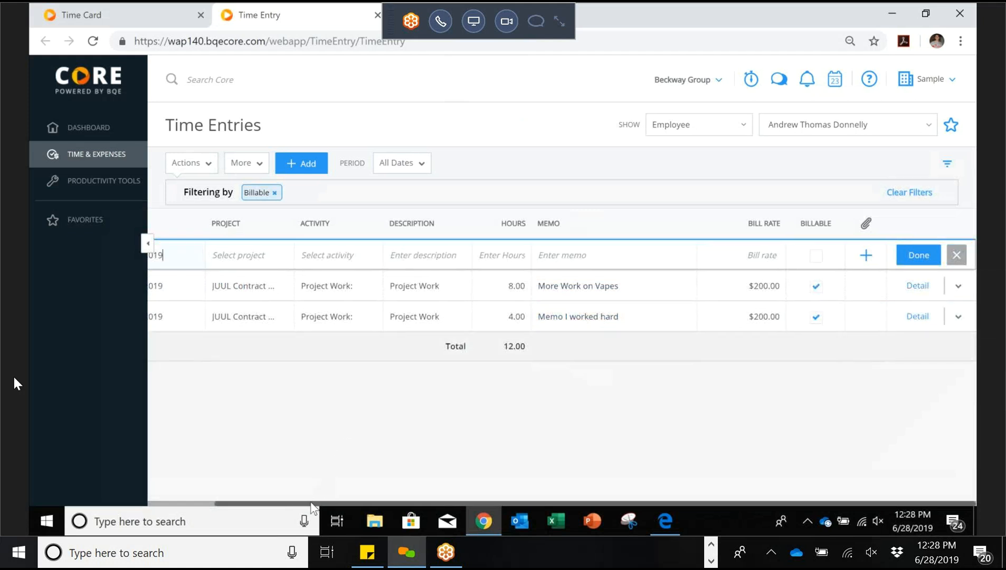
pyautogui.hscroll(-3, 267, 511)
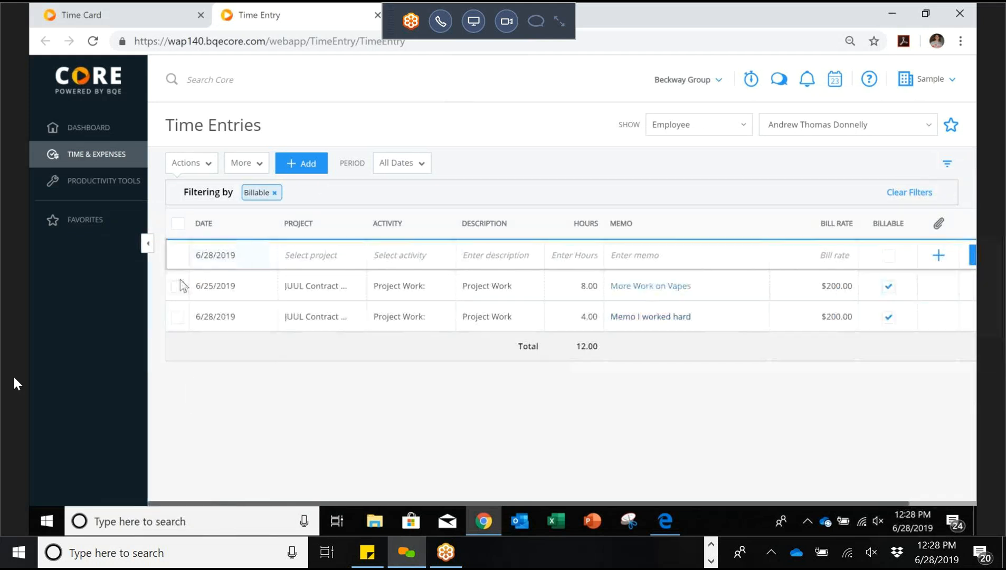
# Step: Try deleting both billable entries (refused for lack of permission), then remove the Billable filter
pyautogui.click(178, 224)
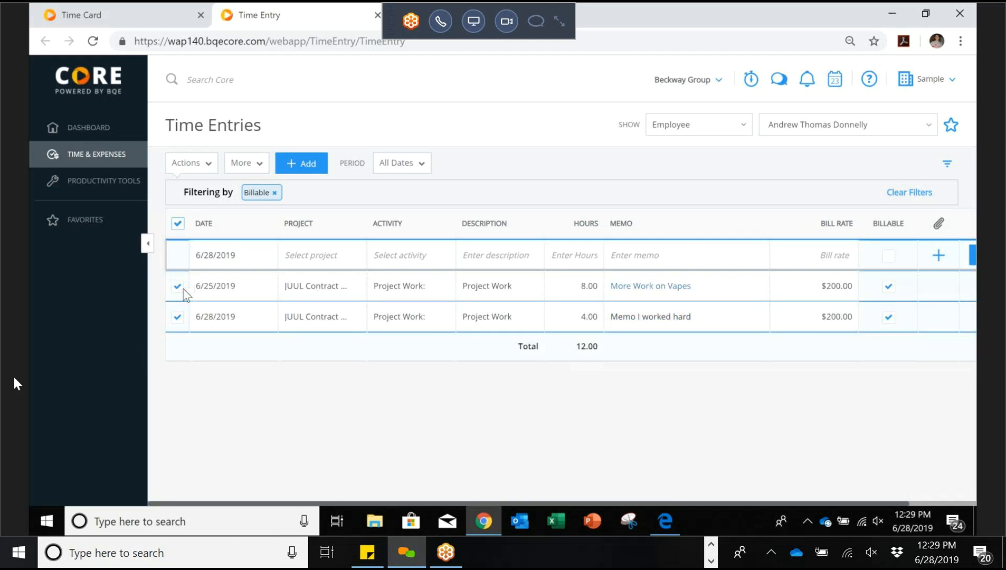
pyautogui.click(196, 165)
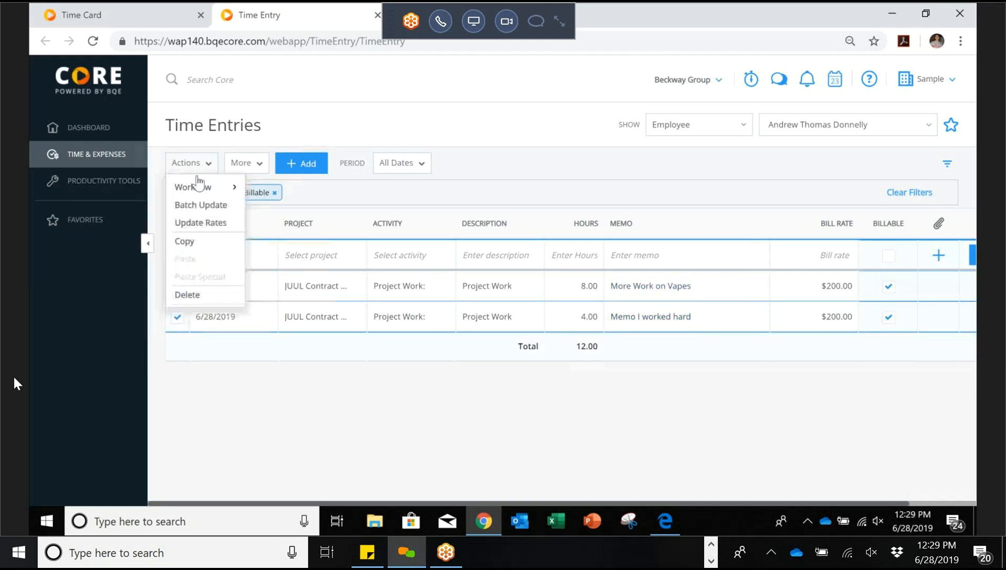
pyautogui.click(195, 297)
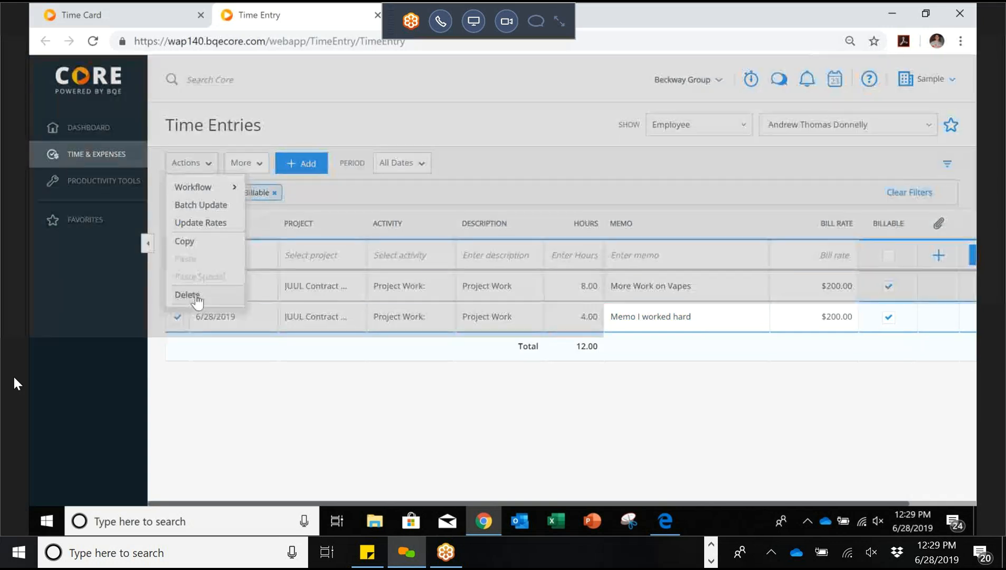
pyautogui.click(628, 199)
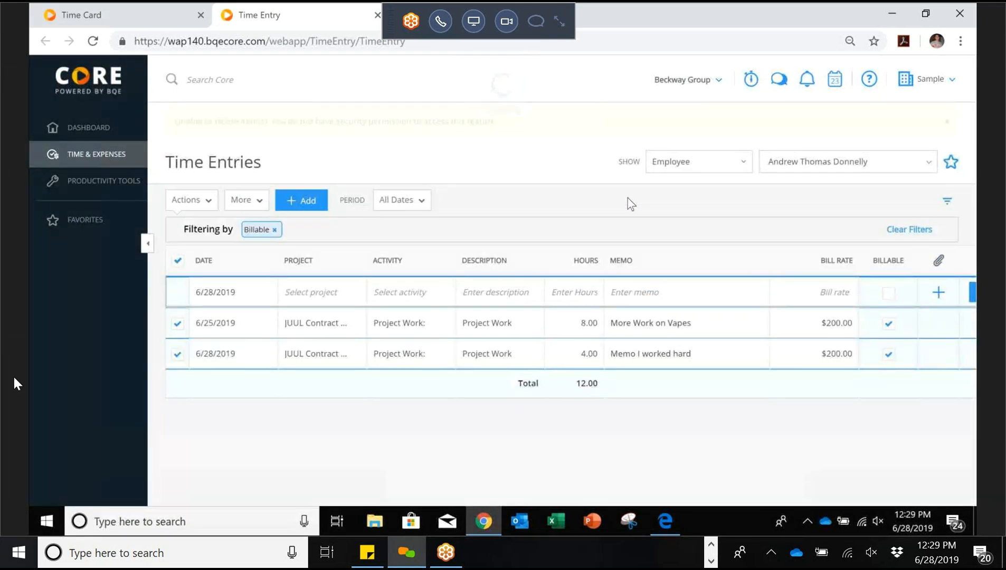
pyautogui.click(947, 123)
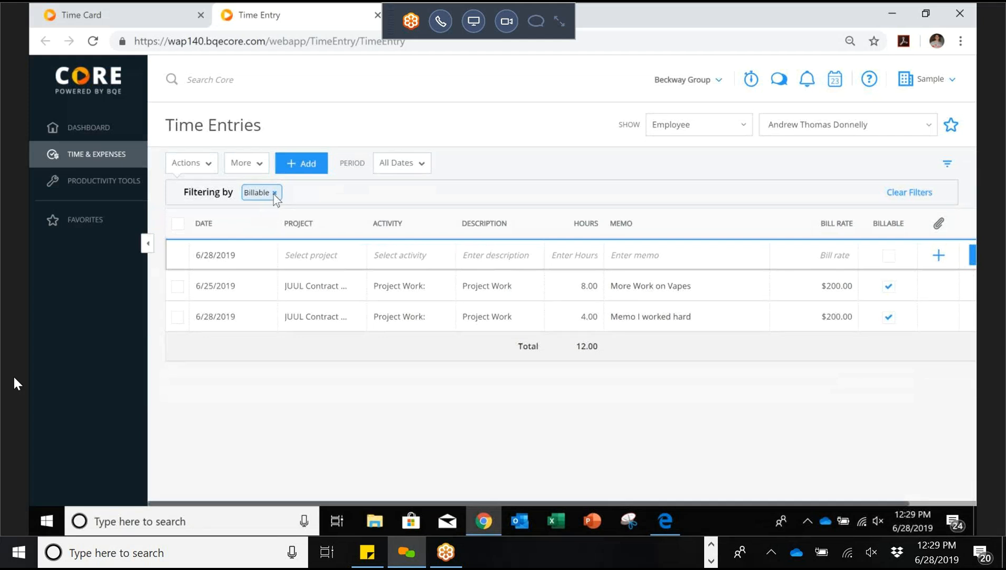
pyautogui.click(274, 193)
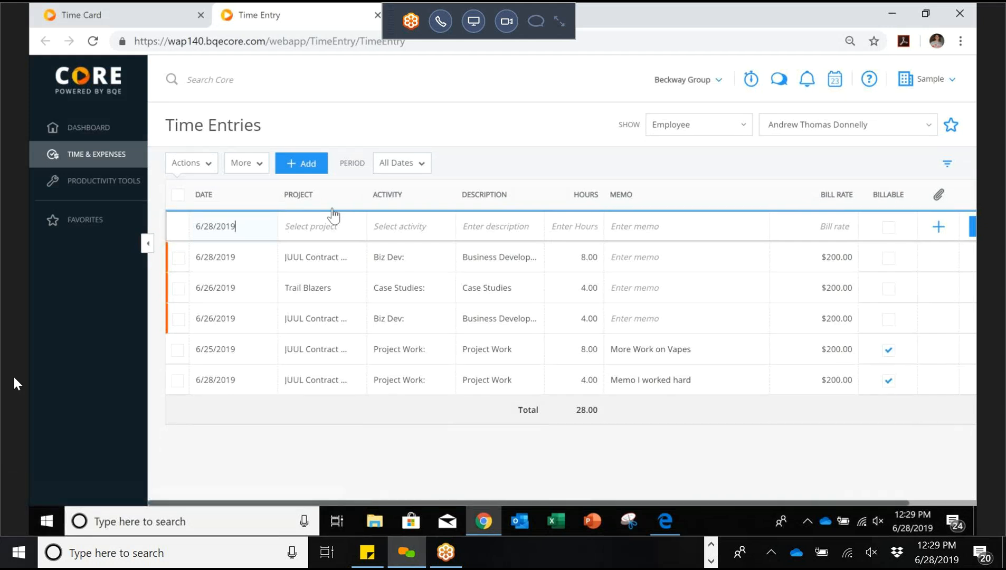
# Step: Go to Expense Entries from the Time & Expenses sidebar flyout
pyautogui.moveTo(138, 166)
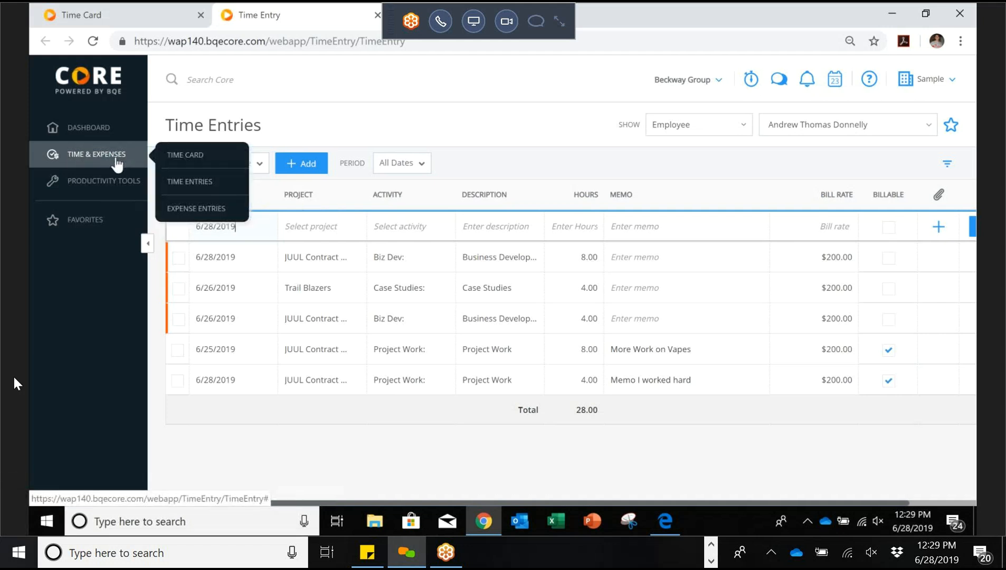
pyautogui.click(193, 219)
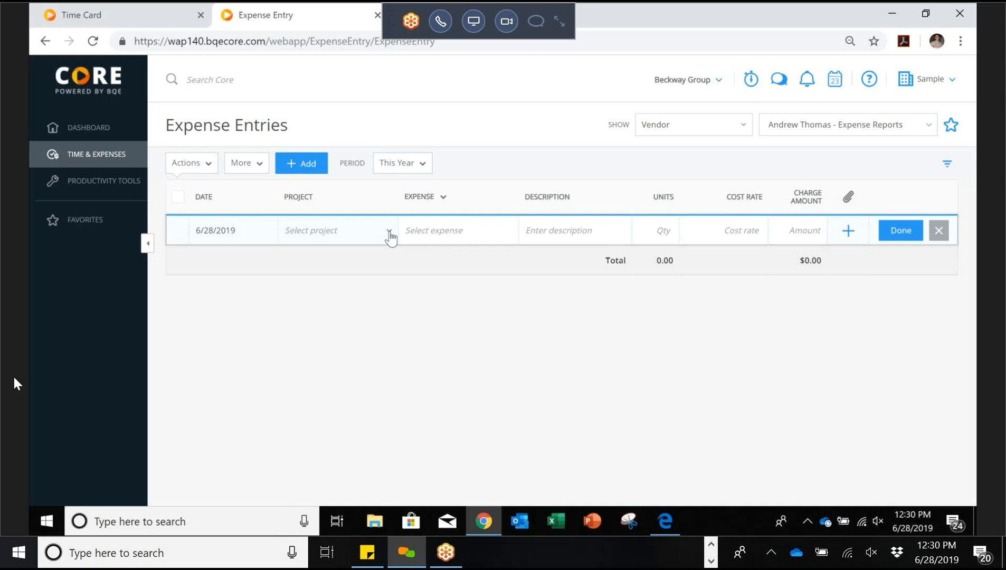
# Step: List expenses by Vendor for the expense reports vendor, keeping the period at This Year
pyautogui.click(389, 232)
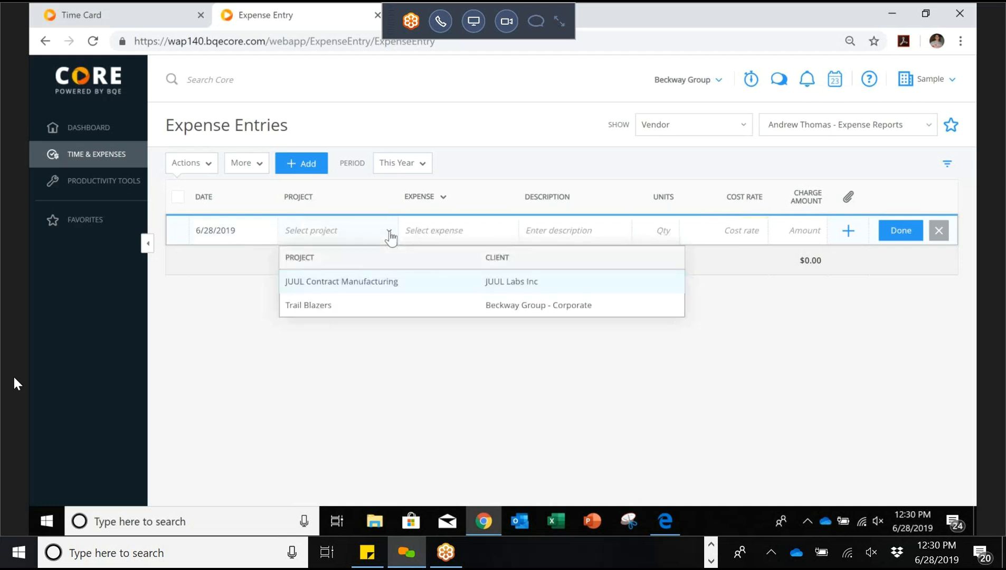
pyautogui.click(745, 131)
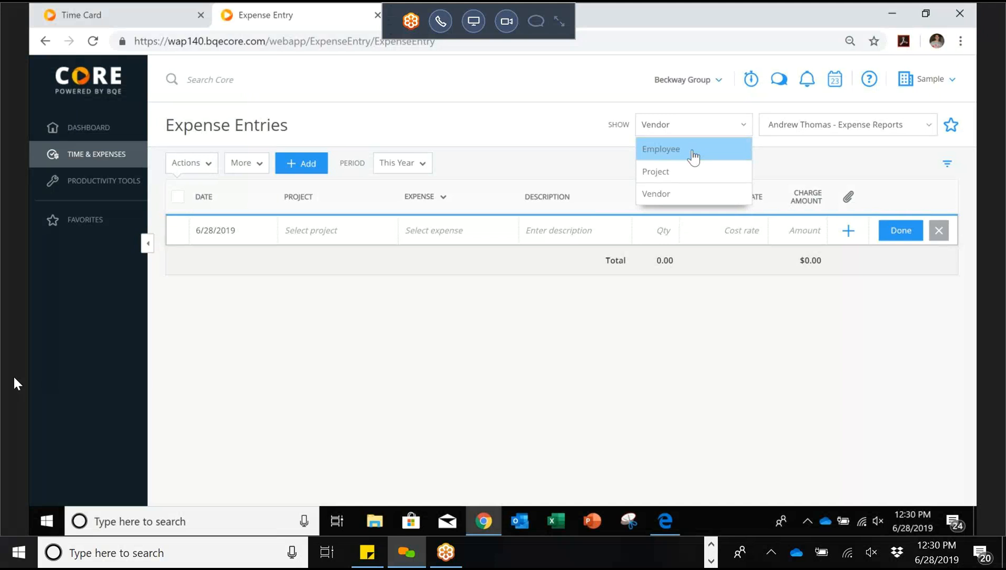
pyautogui.click(808, 168)
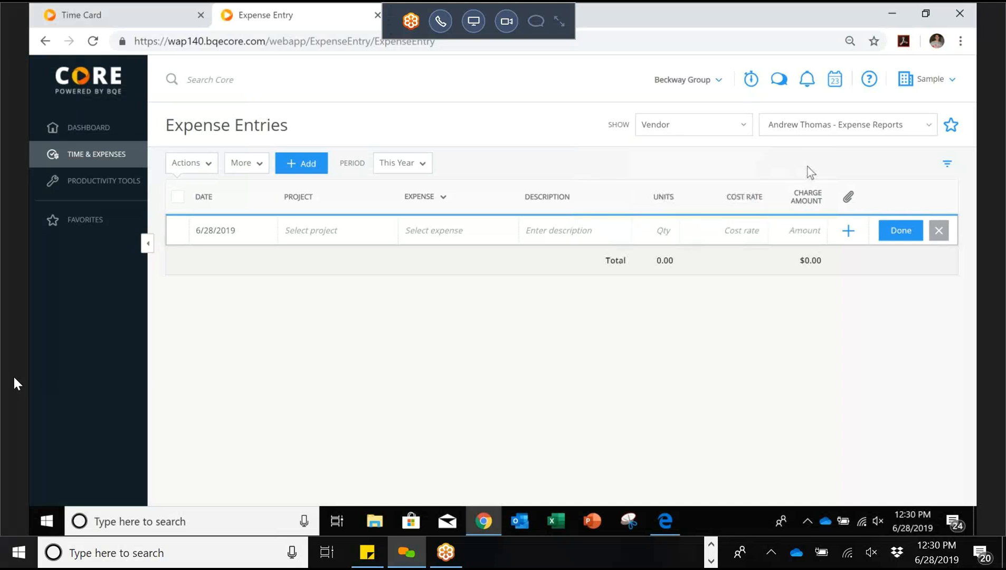
pyautogui.click(928, 130)
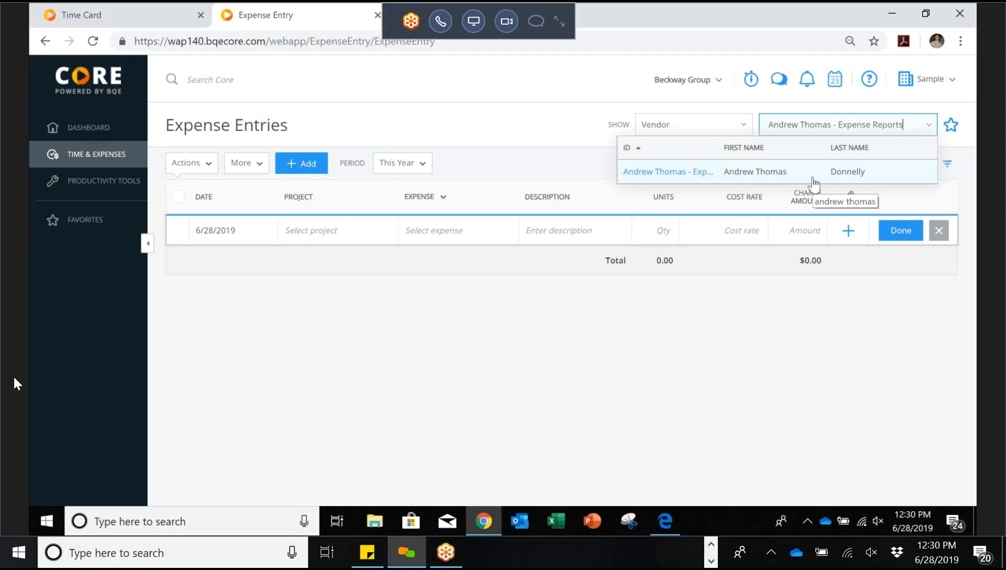
pyautogui.click(813, 182)
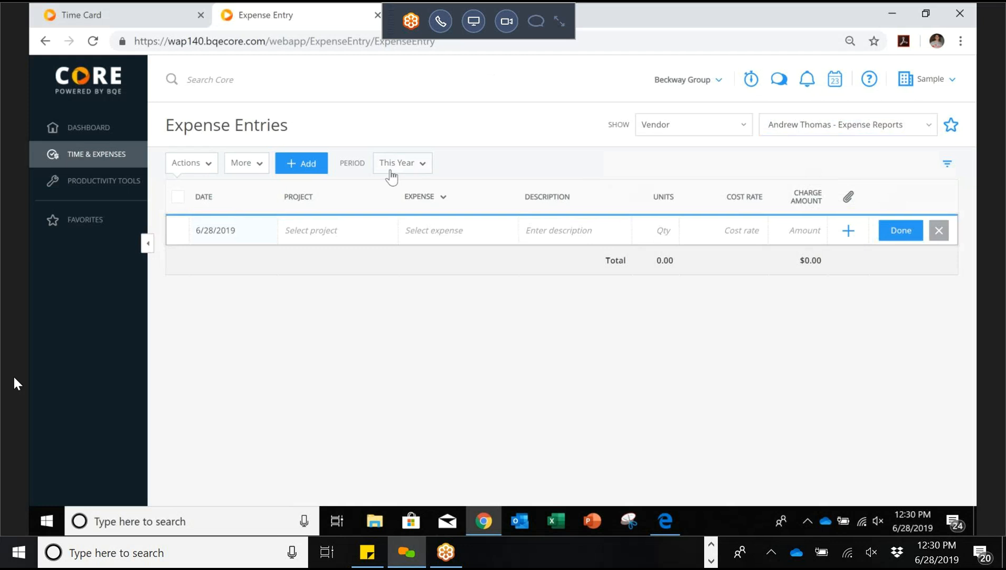
pyautogui.click(426, 165)
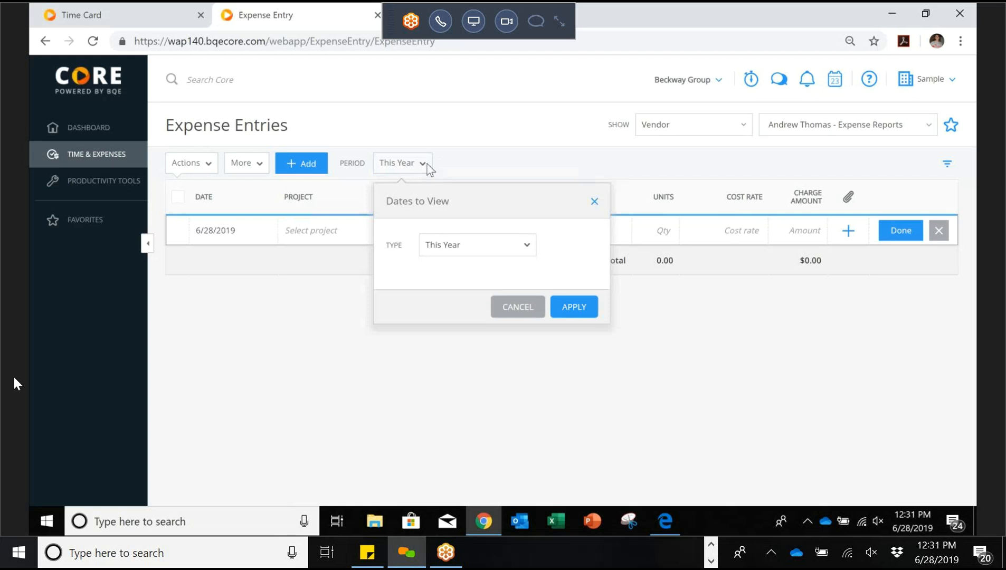
pyautogui.click(510, 162)
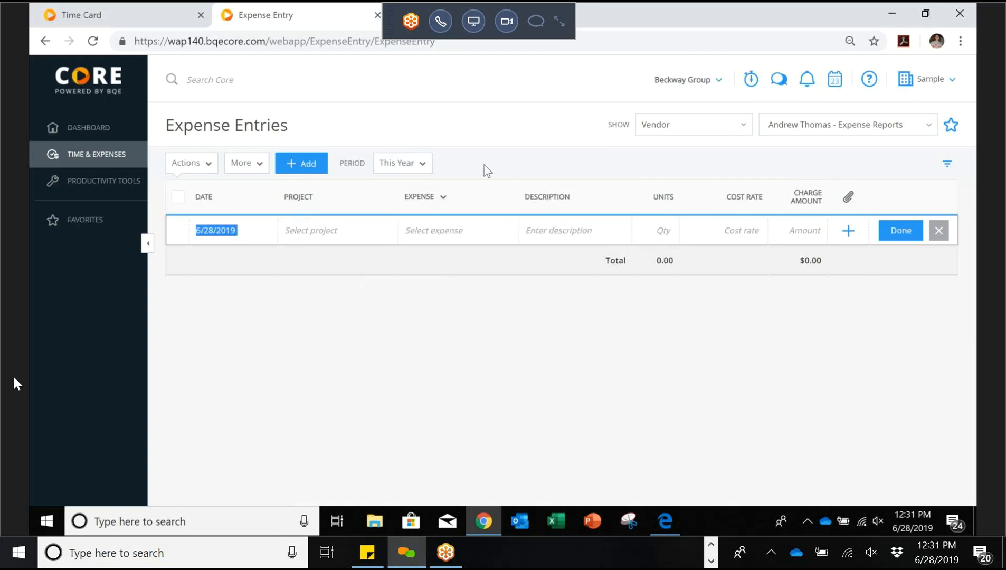
# Step: Set the new row's project to JUUL Contract Manufacturing and expense type to Meals-Team
pyautogui.click(384, 238)
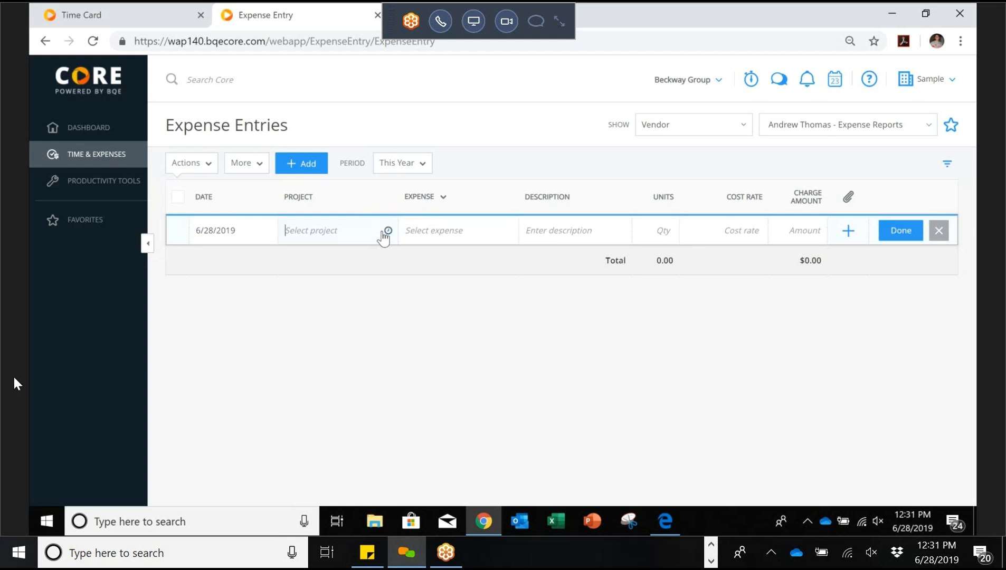
pyautogui.click(341, 288)
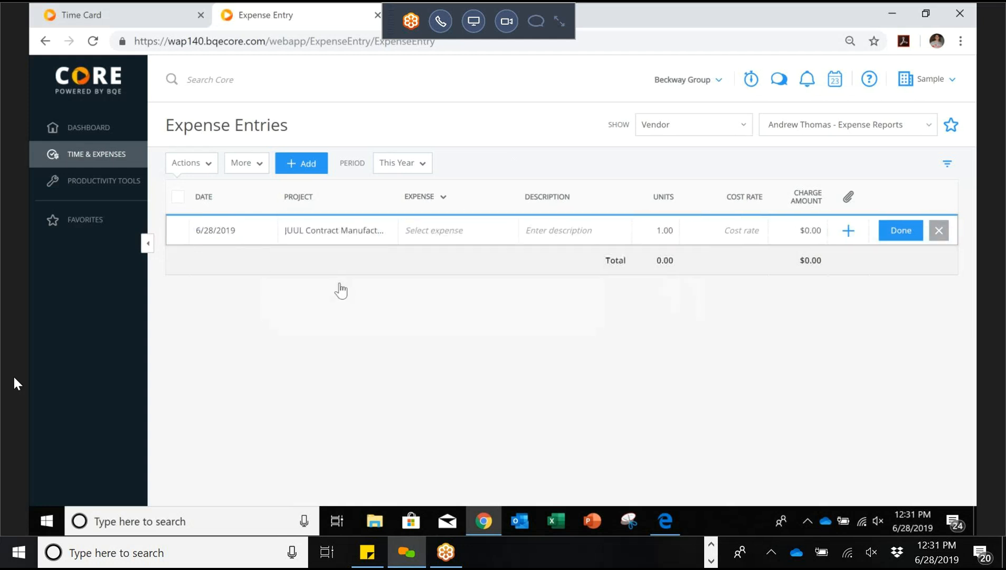
pyautogui.click(487, 240)
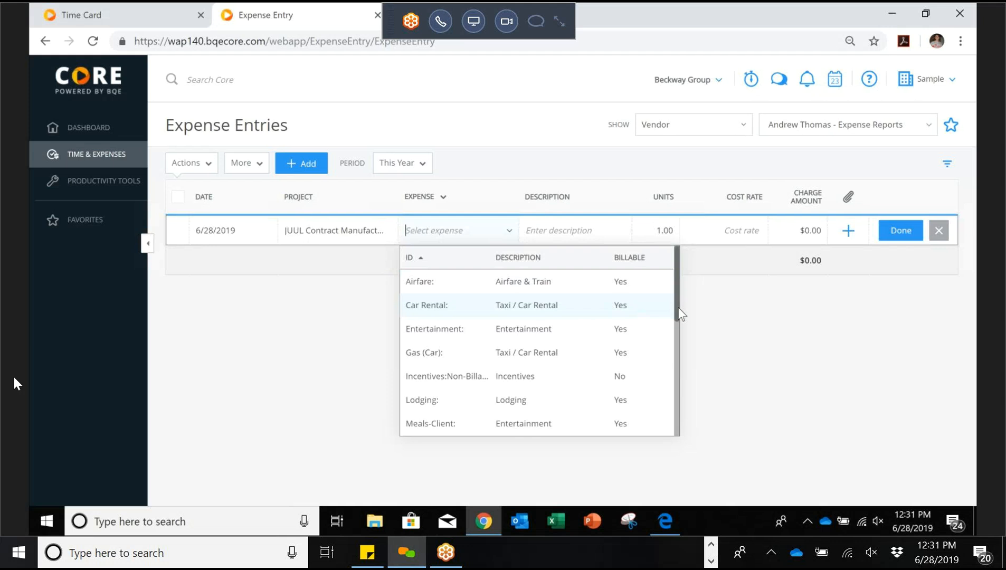
pyautogui.moveTo(677, 308); pyautogui.dragTo(678, 316)
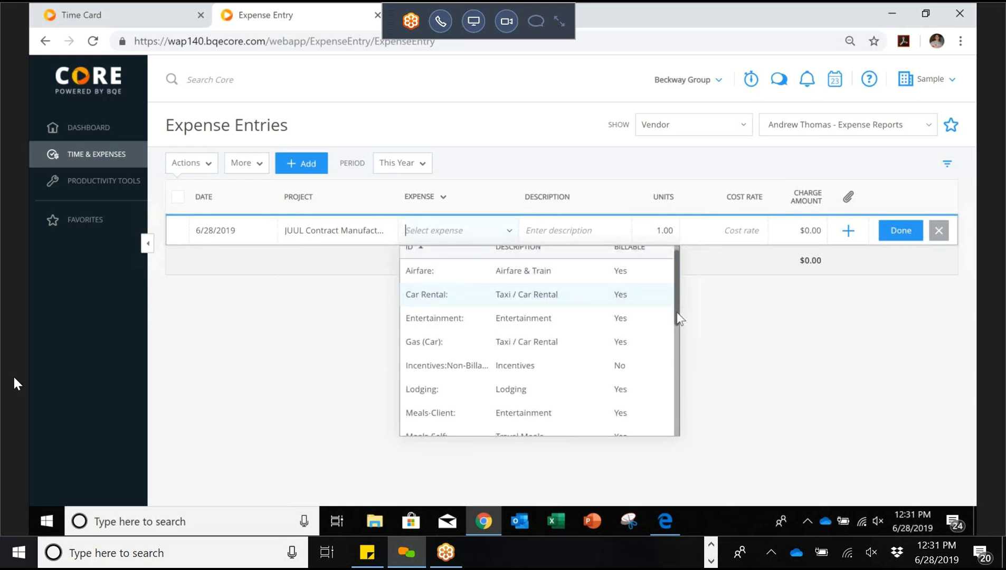
pyautogui.scroll(1, 679, 319)
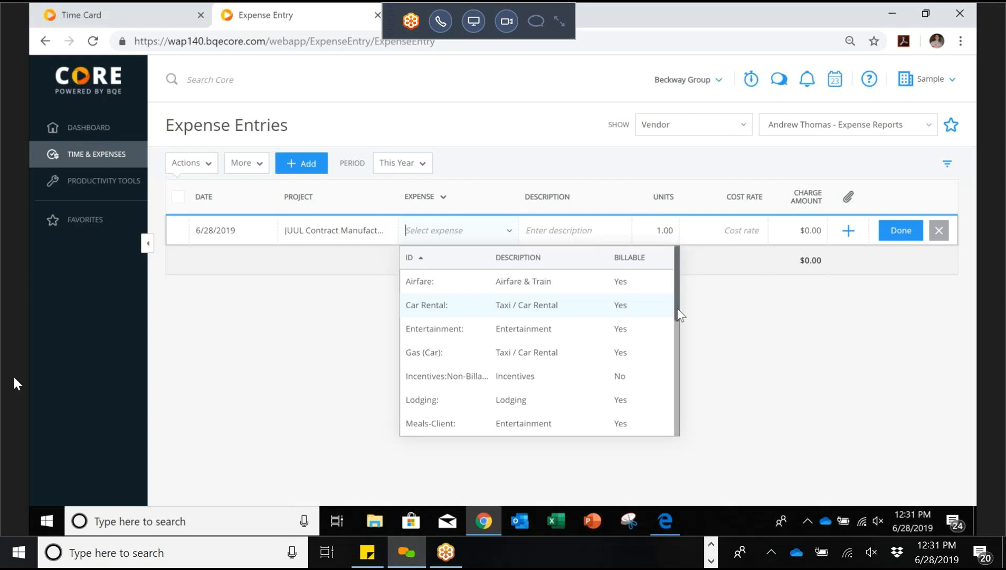
pyautogui.moveTo(680, 316); pyautogui.dragTo(600, 366)
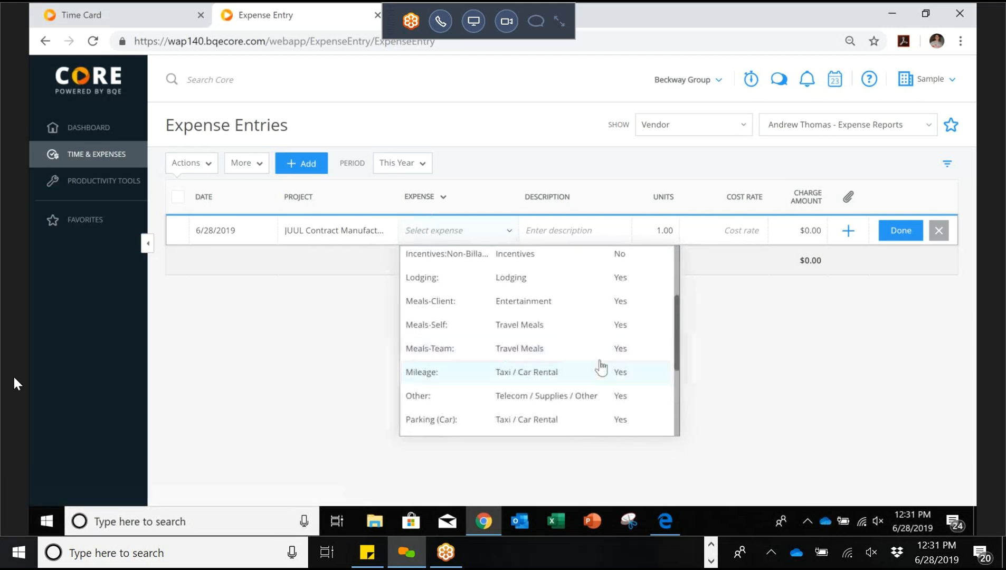
pyautogui.click(523, 361)
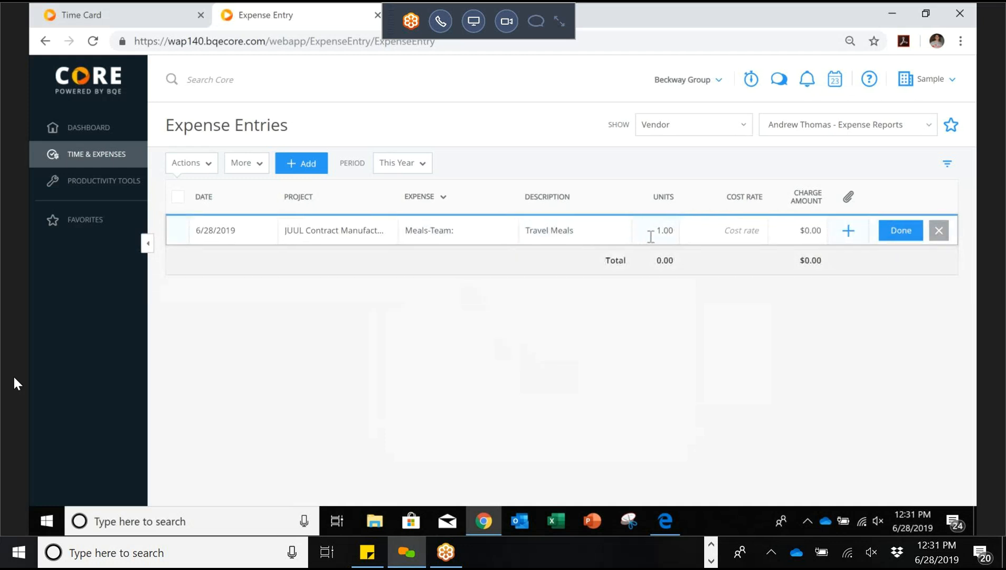
# Step: Enter a 25.00 cost rate and save the entry without attaching documents
pyautogui.click(720, 235)
pyautogui.write('25.00')
pyautogui.click(850, 232)
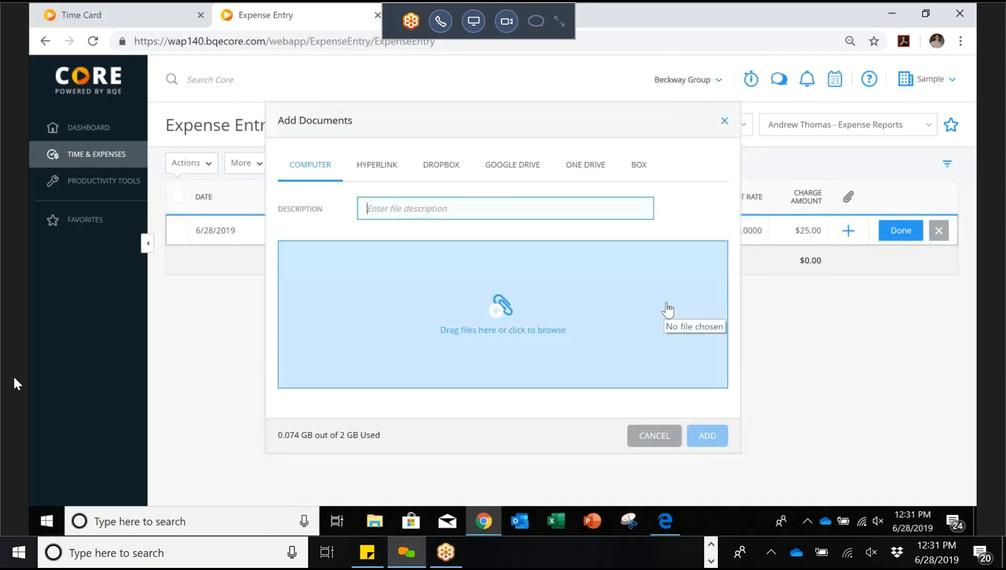
pyautogui.click(653, 436)
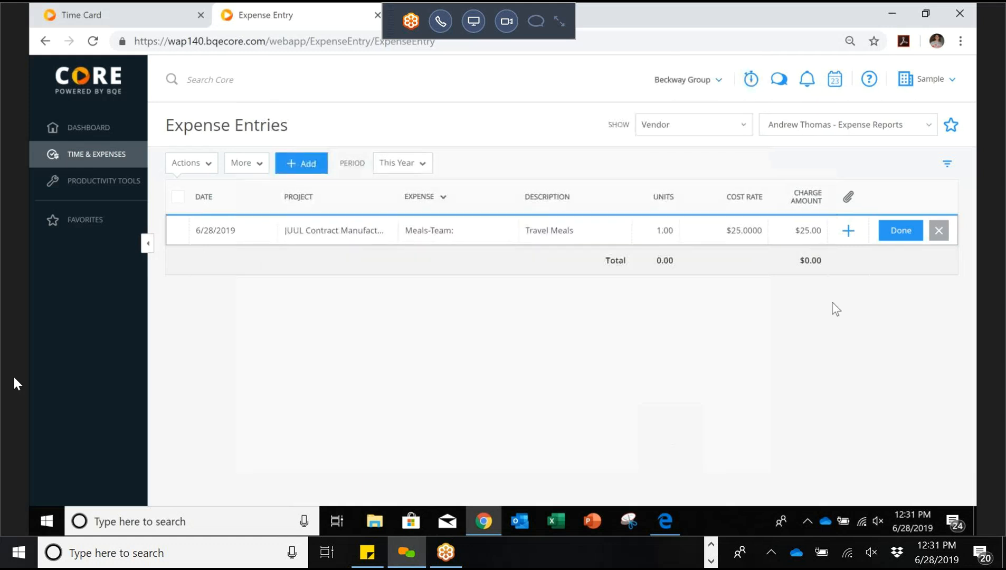
pyautogui.click(895, 232)
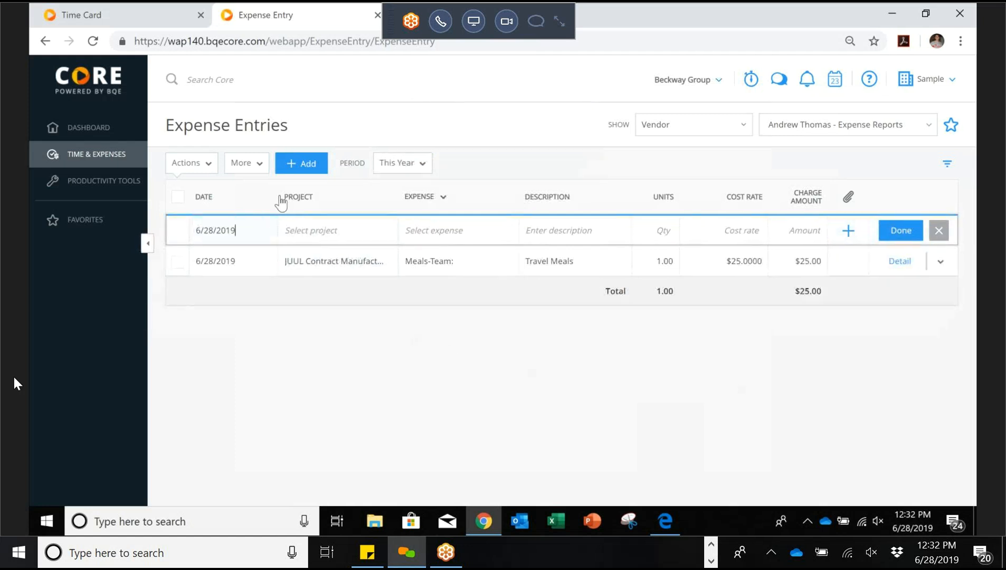
# Step: Show the Billable and Memo columns, leaving the Meals-Team memo empty
pyautogui.click(260, 165)
pyautogui.moveTo(270, 189)
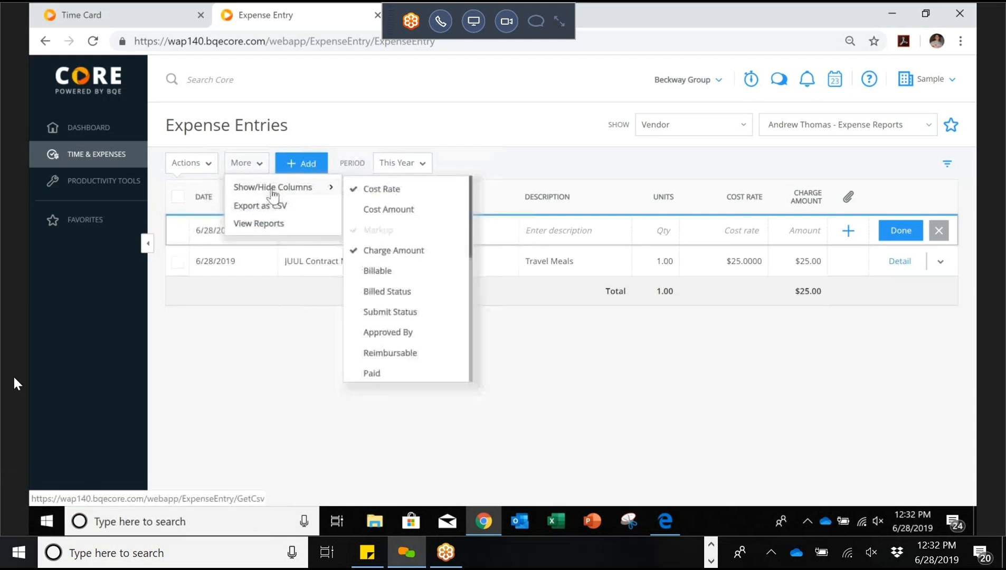
pyautogui.click(384, 273)
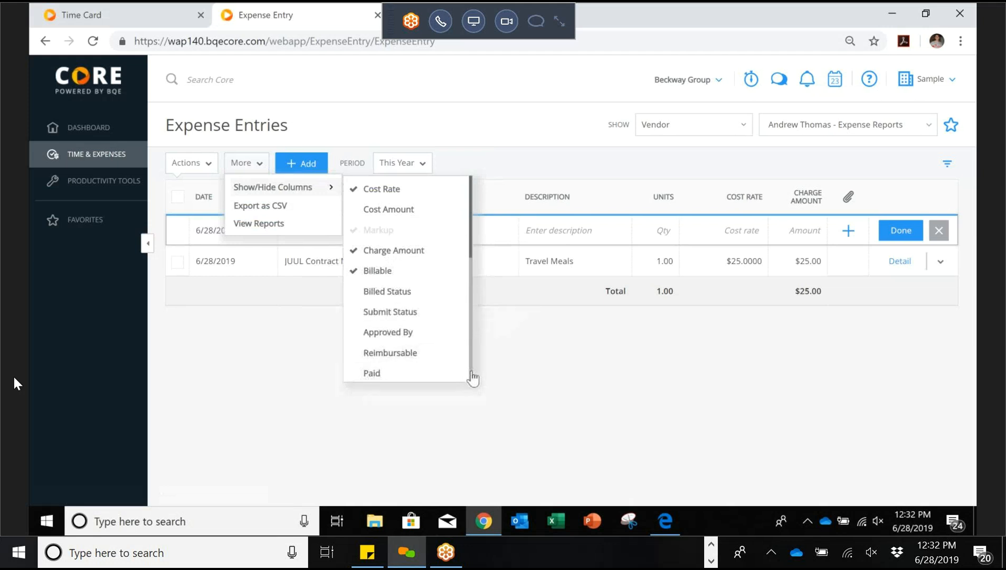
pyautogui.scroll(-5, 473, 378)
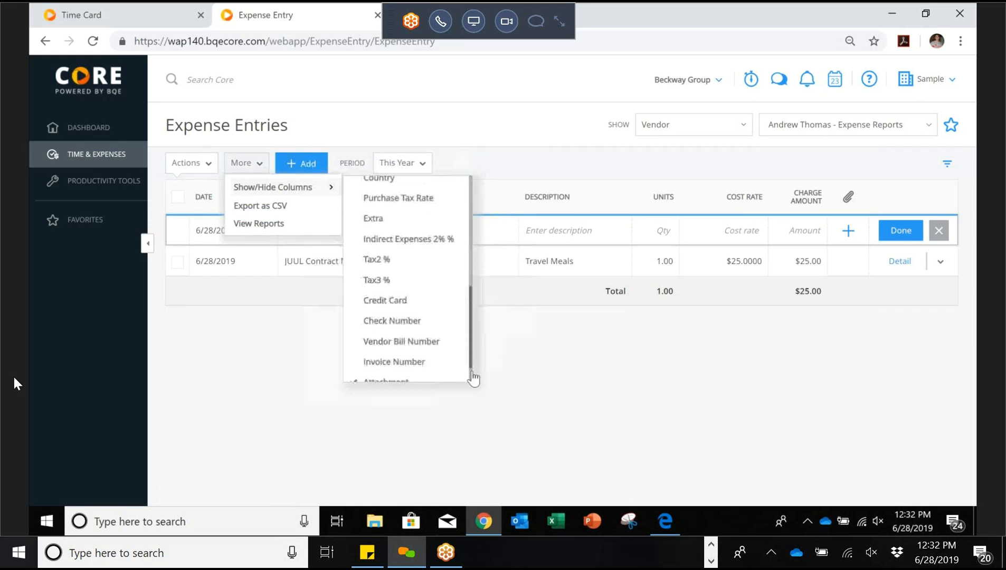
pyautogui.scroll(-1, 473, 378)
pyautogui.click(422, 369)
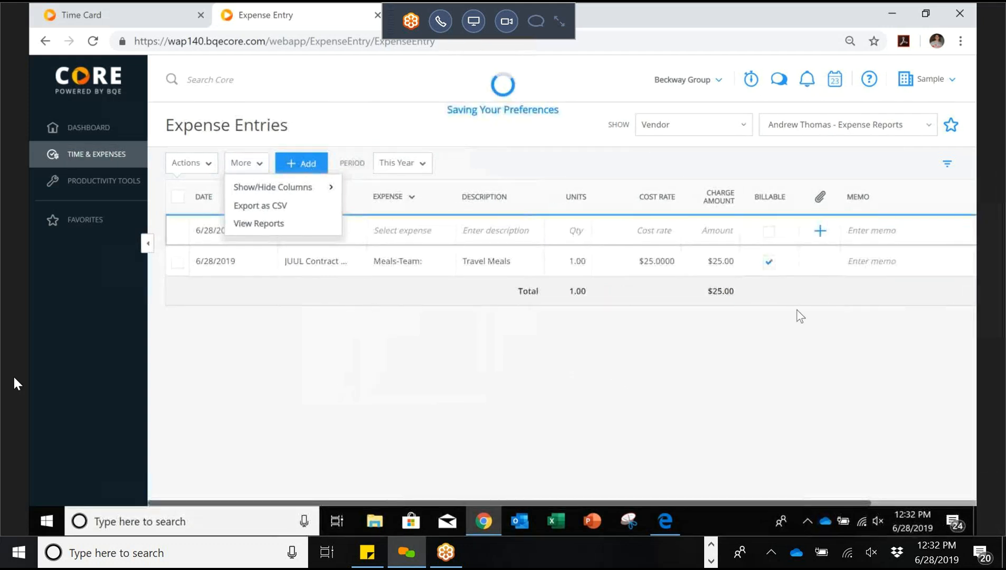
pyautogui.click(883, 268)
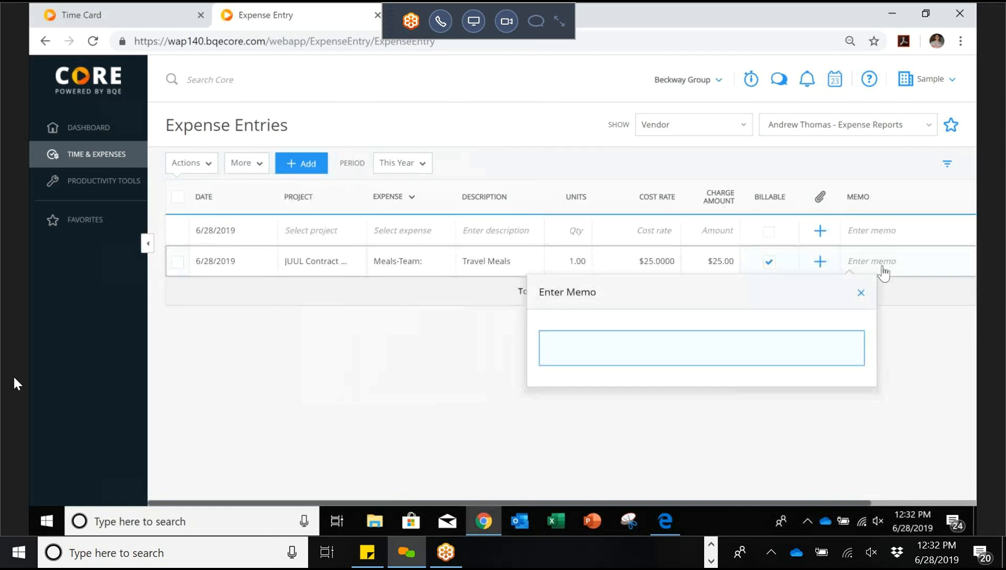
pyautogui.click(863, 292)
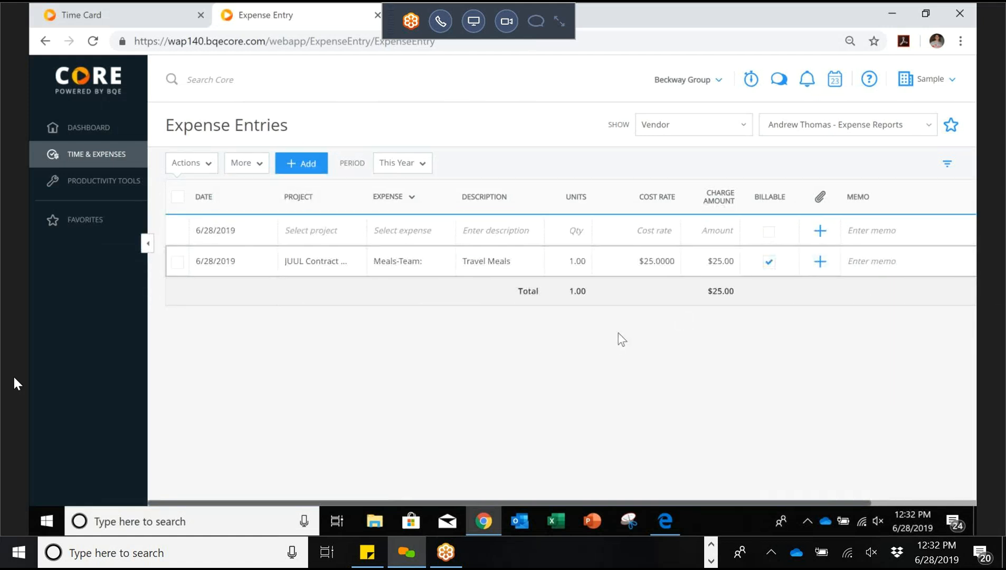
pyautogui.click(354, 234)
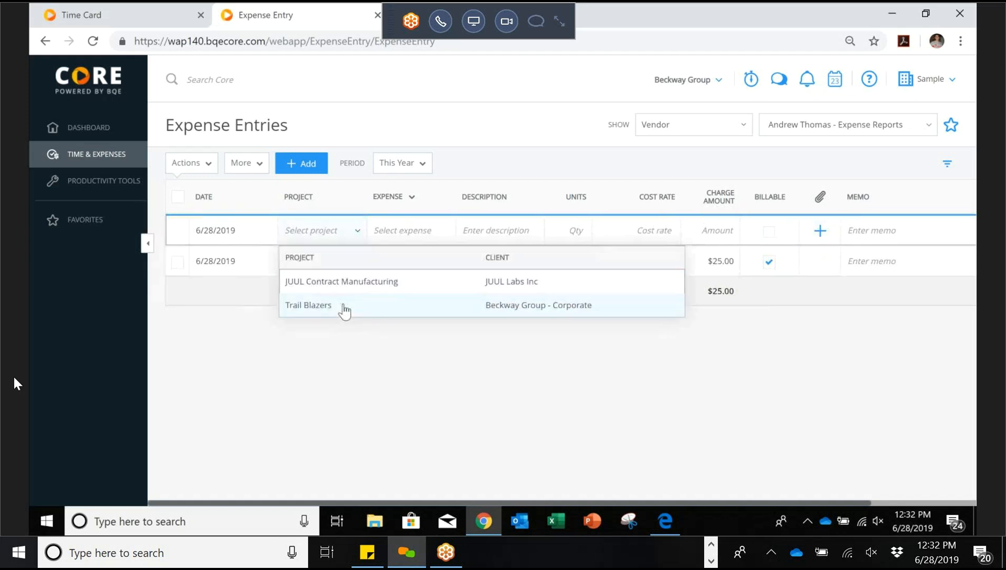
# Step: Save a 65-unit JUUL Contract Manufacturing Mileage expense of $37.70
pyautogui.click(358, 294)
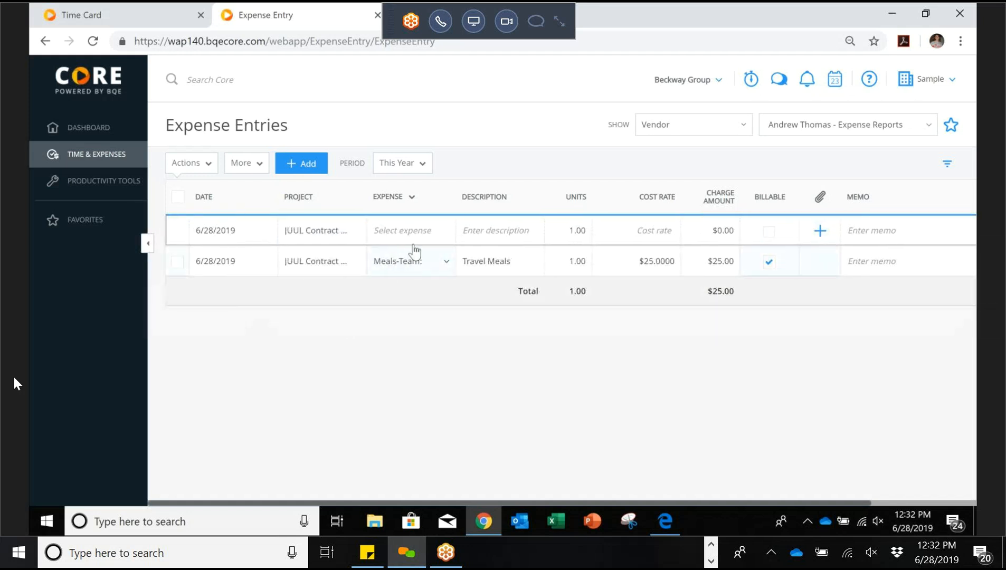
pyautogui.click(428, 237)
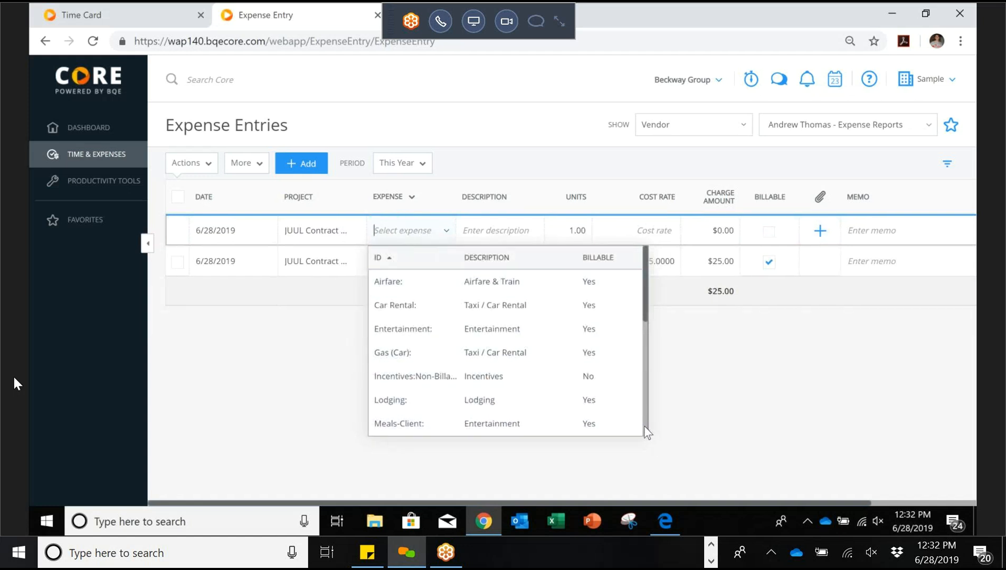
pyautogui.scroll(-3, 645, 426)
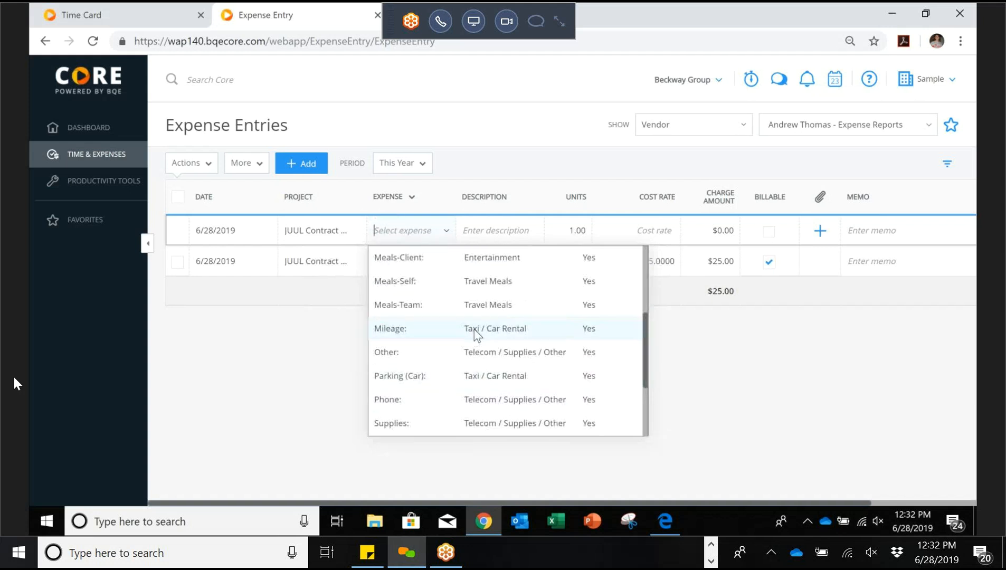
pyautogui.click(477, 332)
pyautogui.click(556, 229)
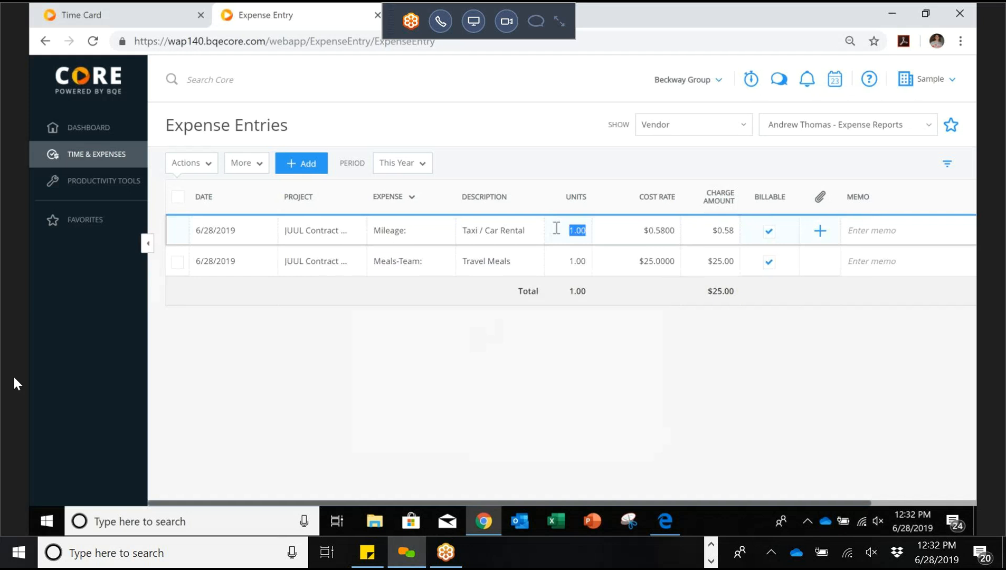
pyautogui.write('65')
pyautogui.click(902, 230)
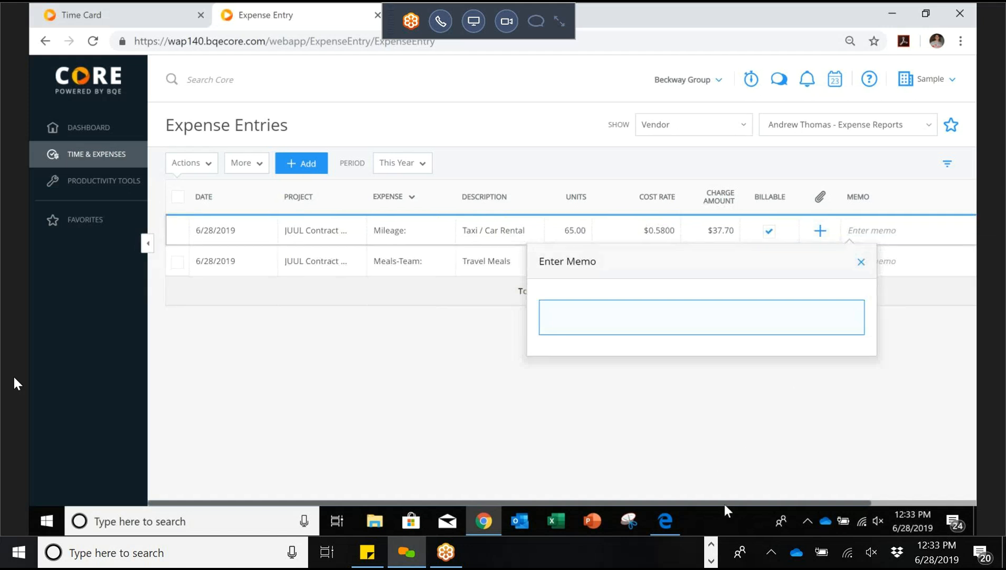
pyautogui.moveTo(743, 503); pyautogui.dragTo(848, 503)
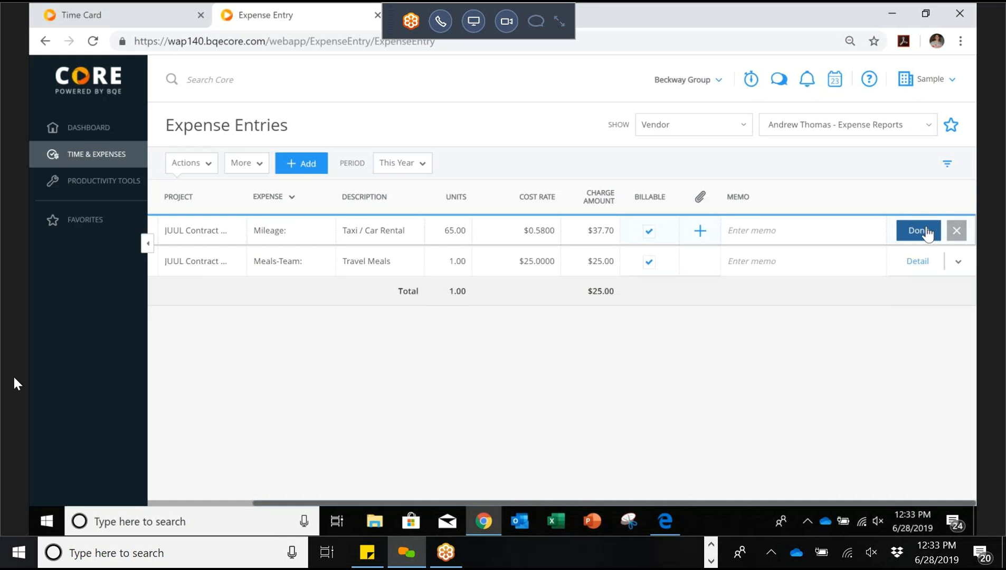
pyautogui.click(928, 232)
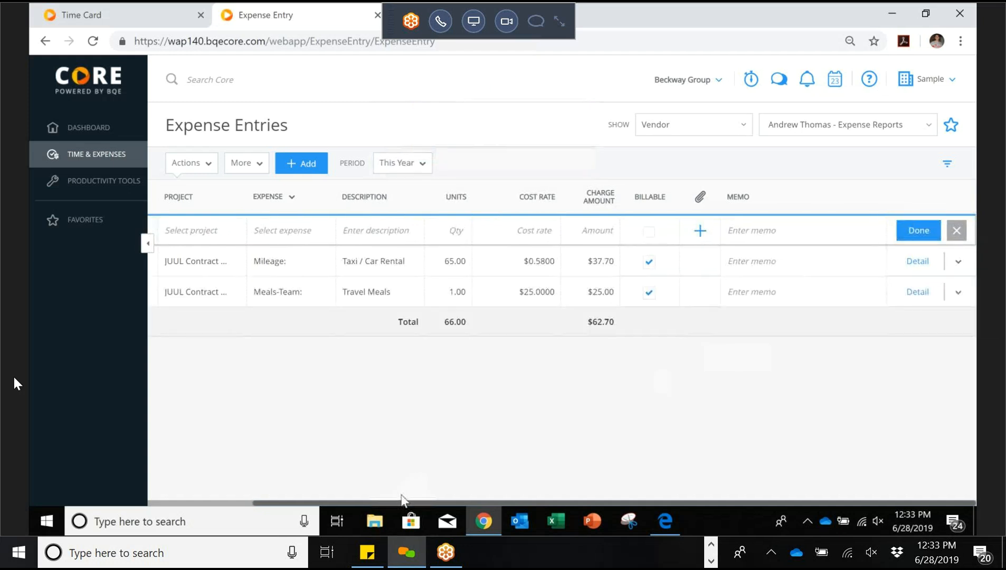
pyautogui.moveTo(383, 502); pyautogui.dragTo(276, 493)
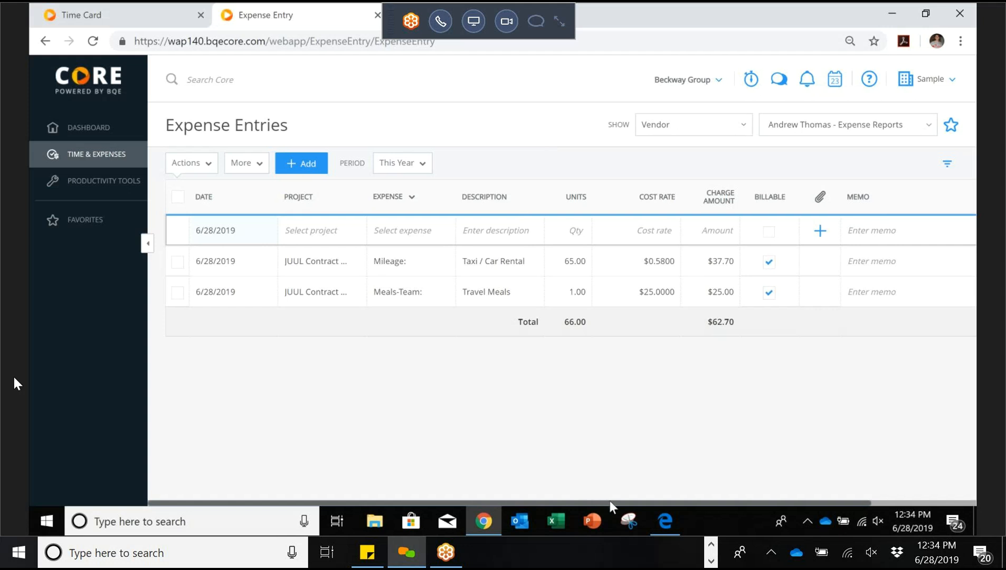
# Step: Scroll the Expense Entries grid right to show the Memo and Detail columns
pyautogui.moveTo(611, 503); pyautogui.dragTo(767, 512)
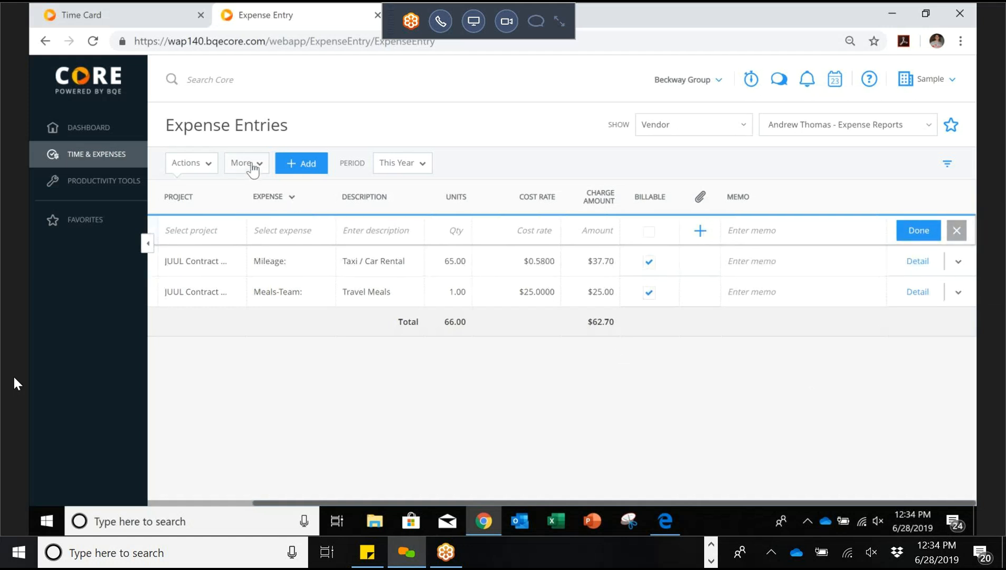
pyautogui.click(253, 165)
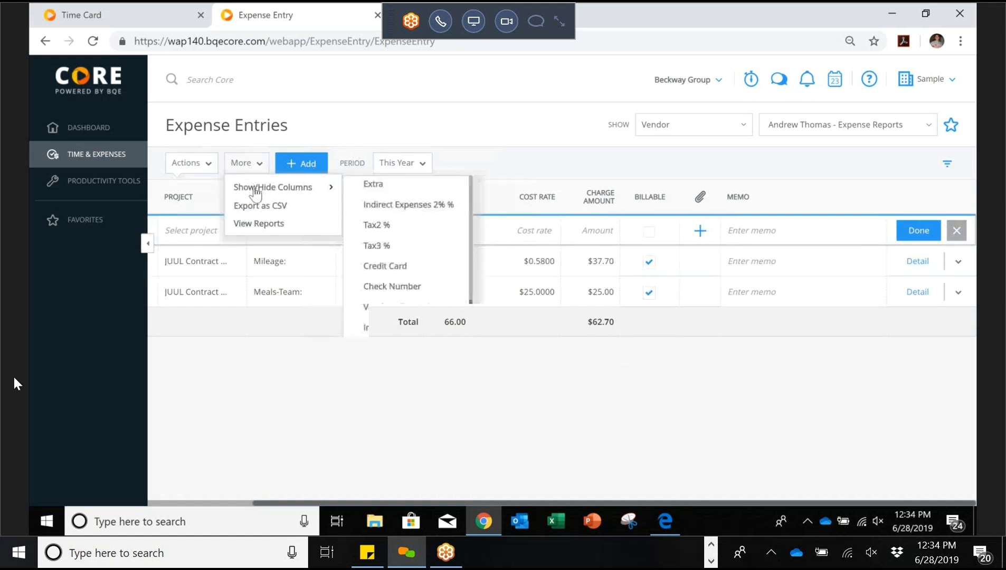
pyautogui.click(259, 223)
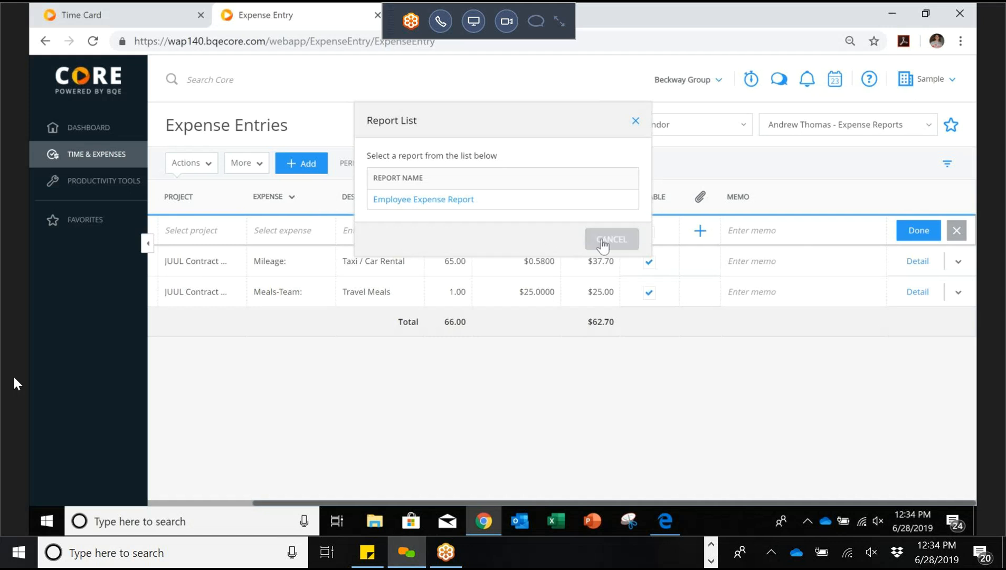
pyautogui.click(602, 242)
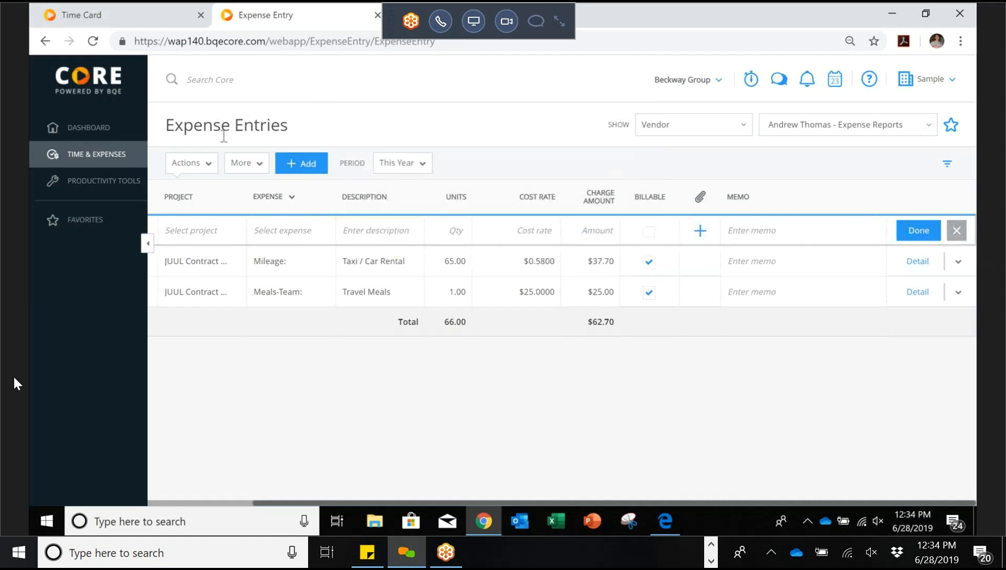
pyautogui.click(257, 165)
pyautogui.moveTo(263, 189)
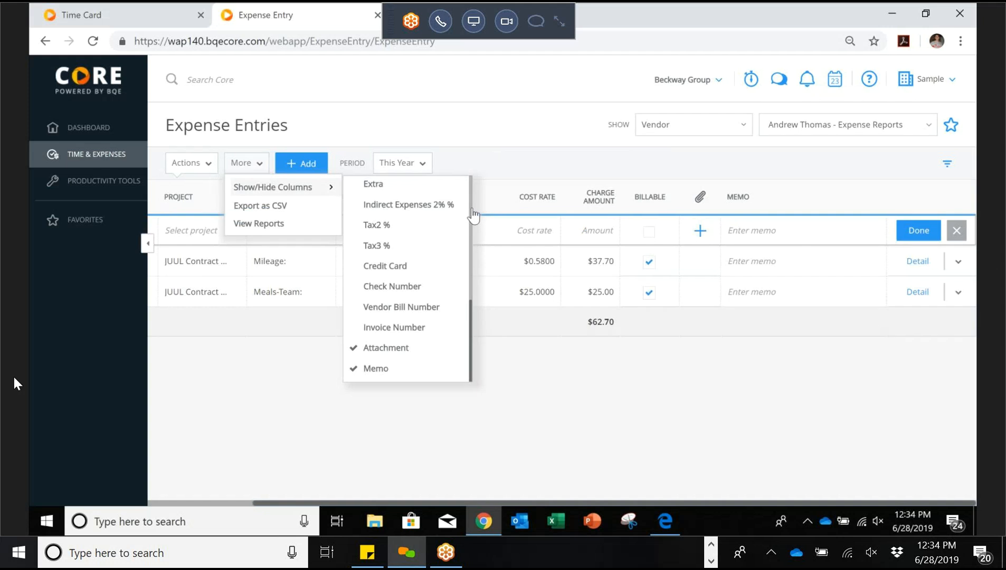
pyautogui.click(514, 154)
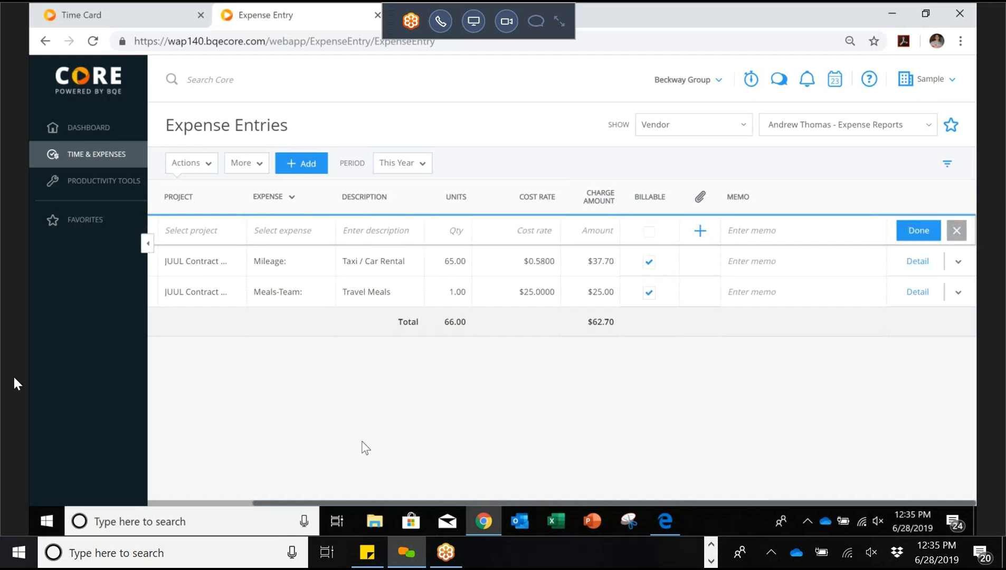
pyautogui.moveTo(359, 504); pyautogui.dragTo(168, 499)
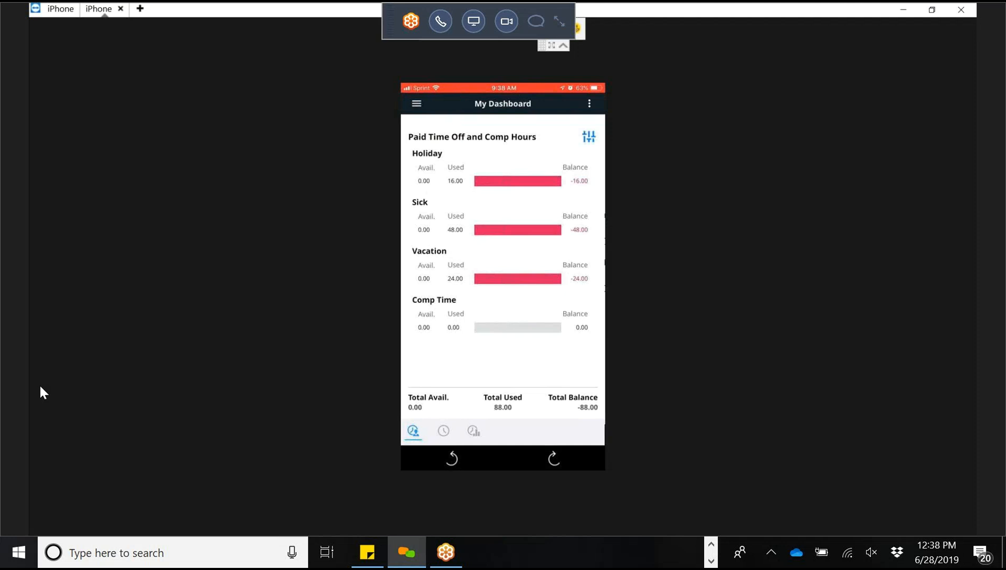
# Step: Switch the mobile dashboard to the Hours view
pyautogui.click(444, 431)
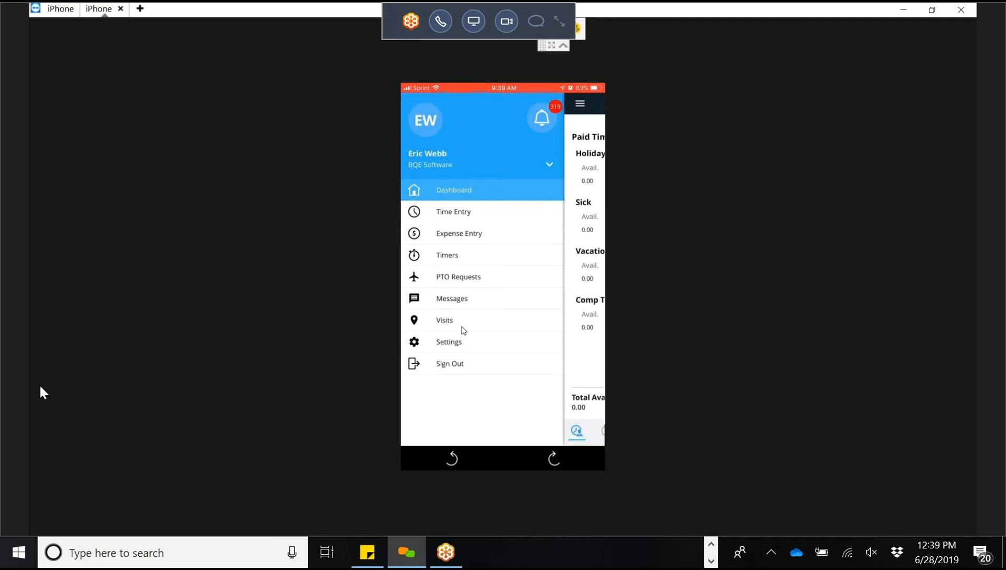
# Step: Start a new time entry from the Time Entry page and bring up its project list
pyautogui.click(467, 217)
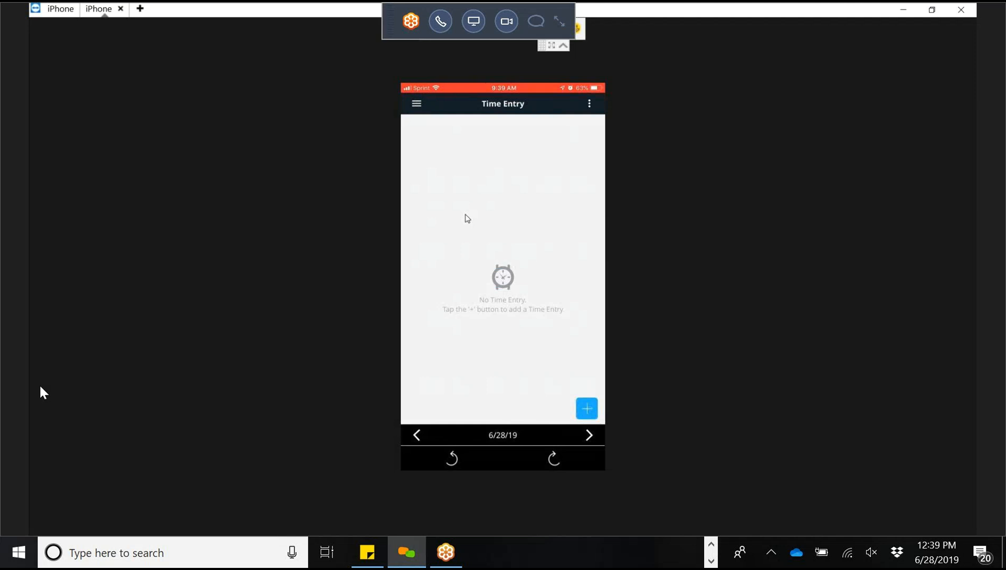
pyautogui.click(587, 409)
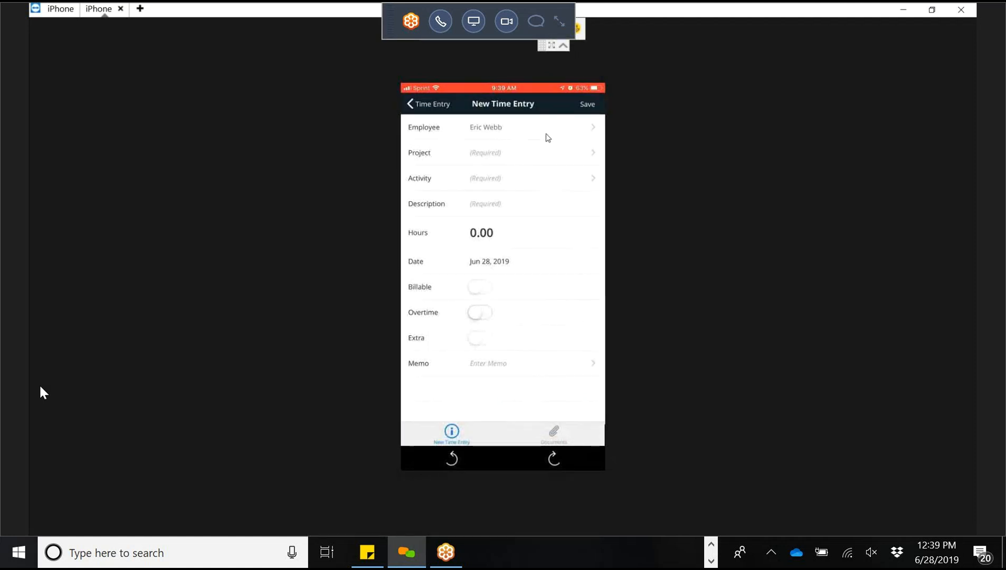
pyautogui.click(527, 159)
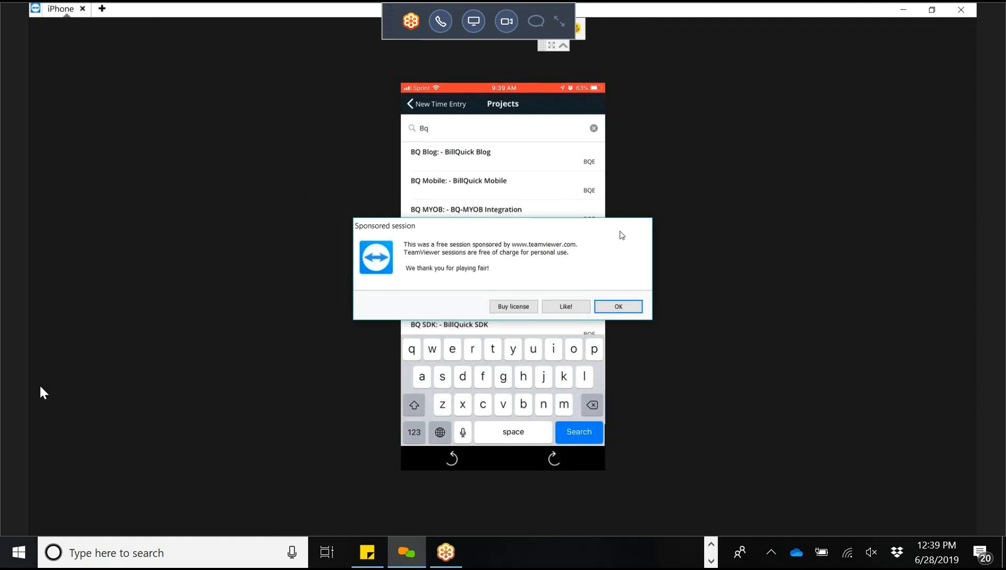
# Step: Dismiss the TeamViewer sponsored session notice to get back to the Projects list
pyautogui.click(618, 307)
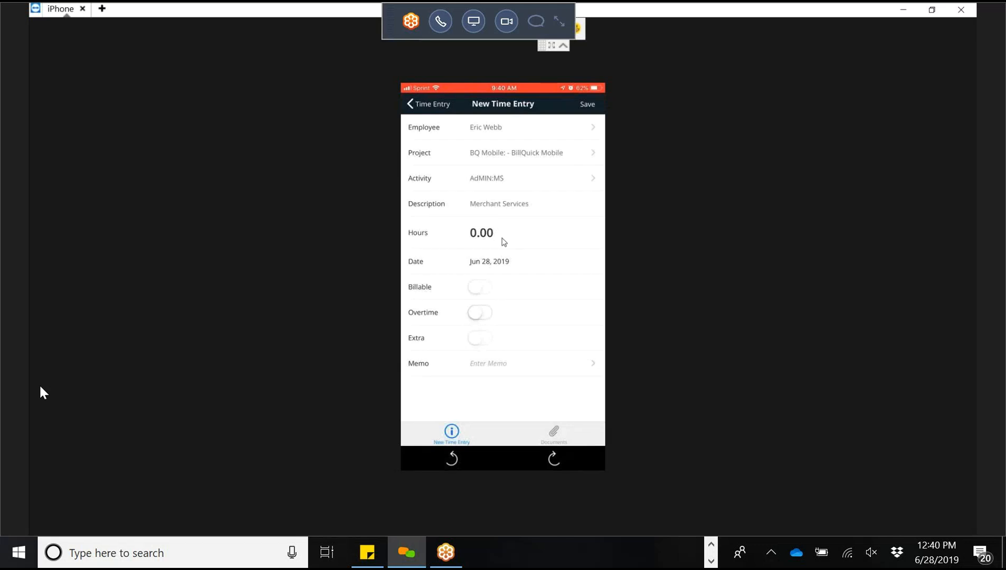
# Step: Enter 5 hours for the new time entry
pyautogui.click(502, 238)
pyautogui.write('5')
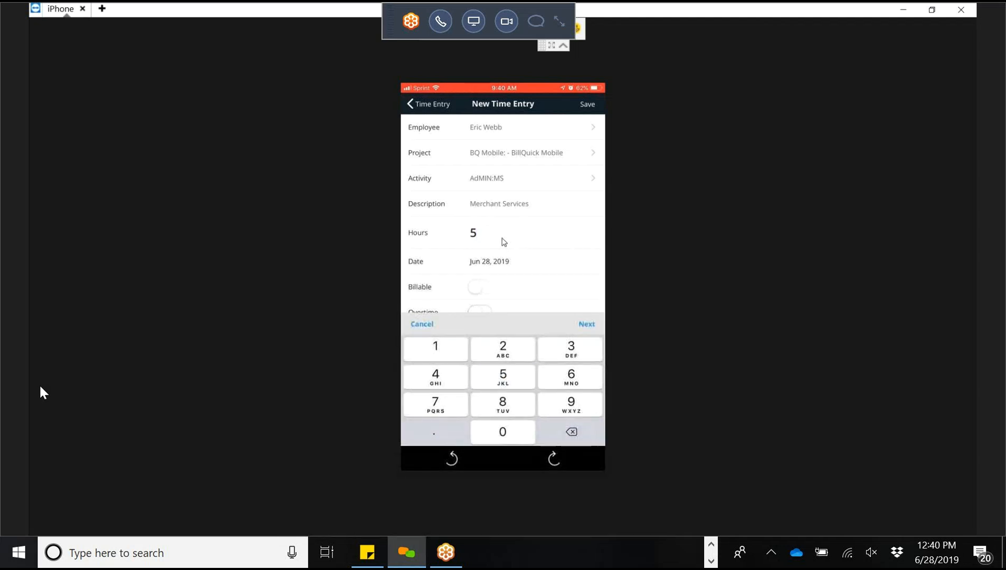
pyautogui.click(586, 324)
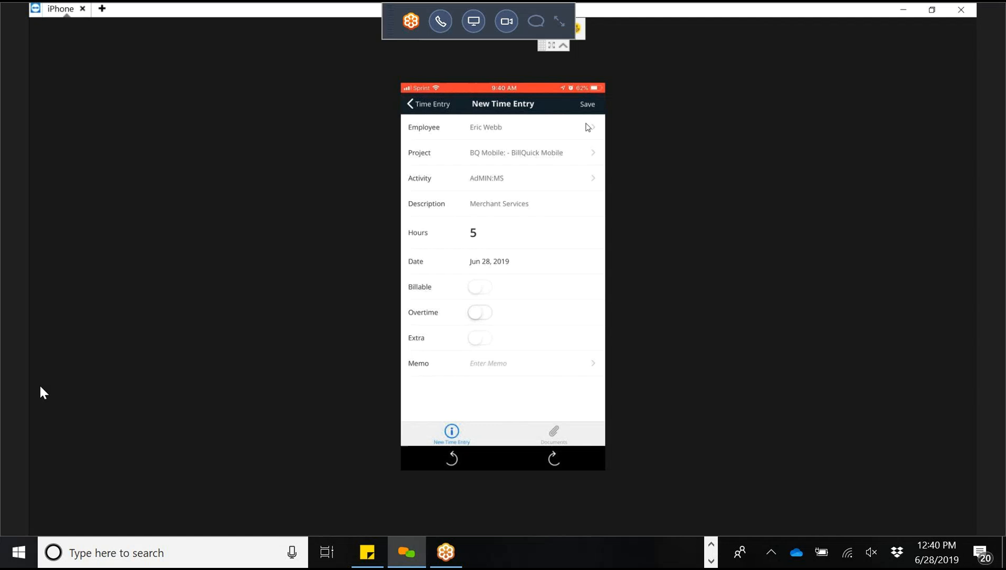
# Step: Add the memo 'Type away' to the time entry
pyautogui.click(523, 369)
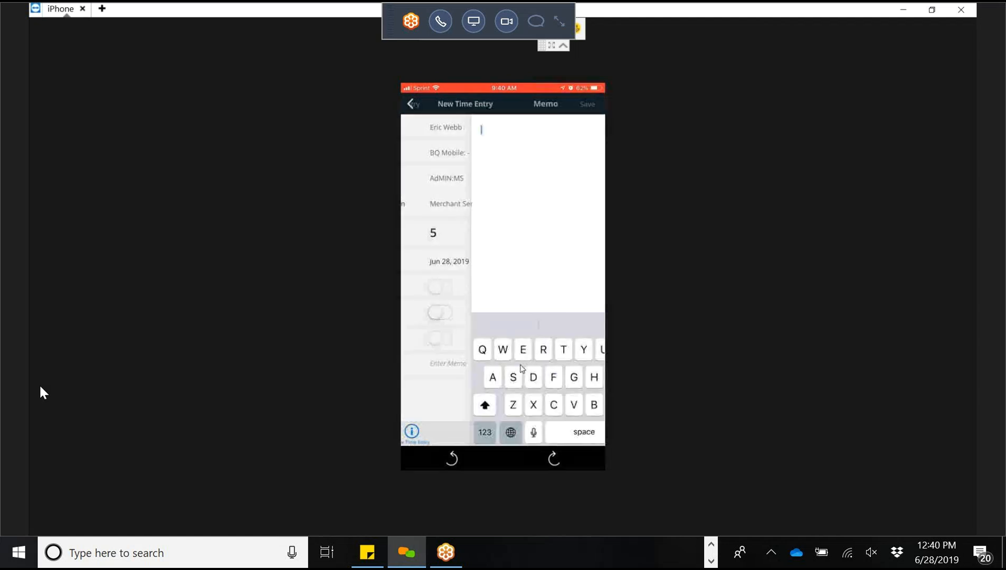
pyautogui.write('Type wa')
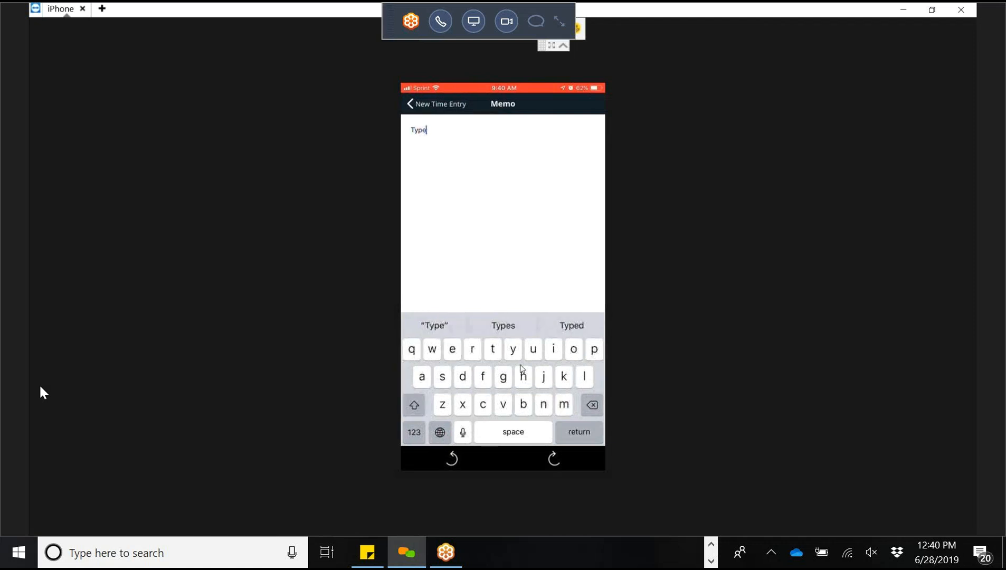
pyautogui.press('BackSpace')
pyautogui.press('BackSpace')
pyautogui.press('BackSpace')
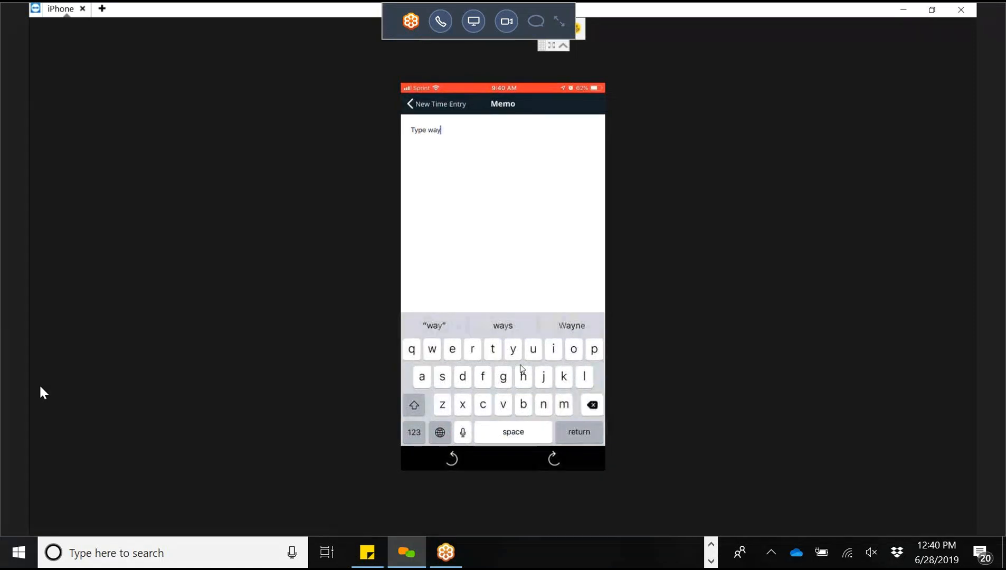
pyautogui.write('aw')
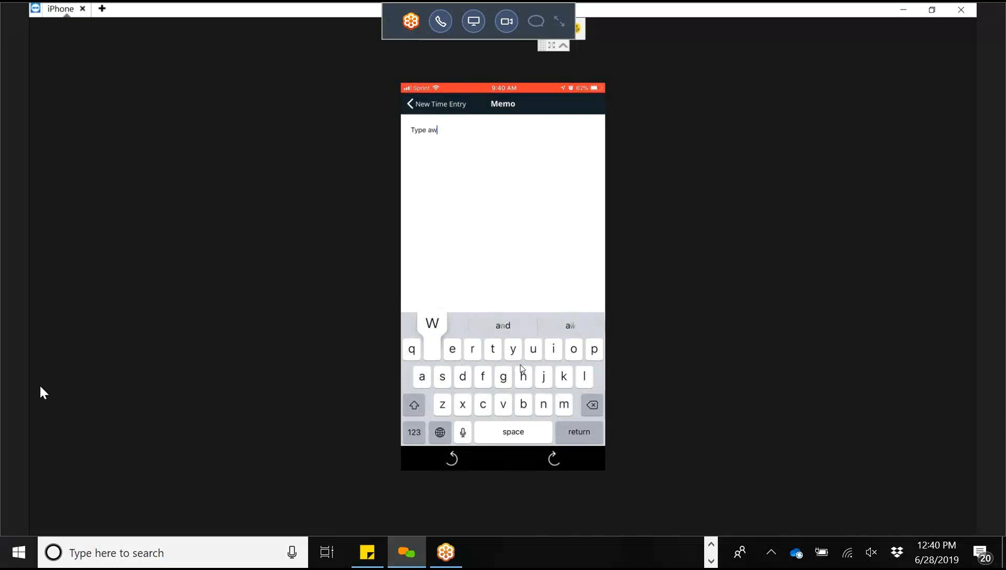
pyautogui.write('ay')
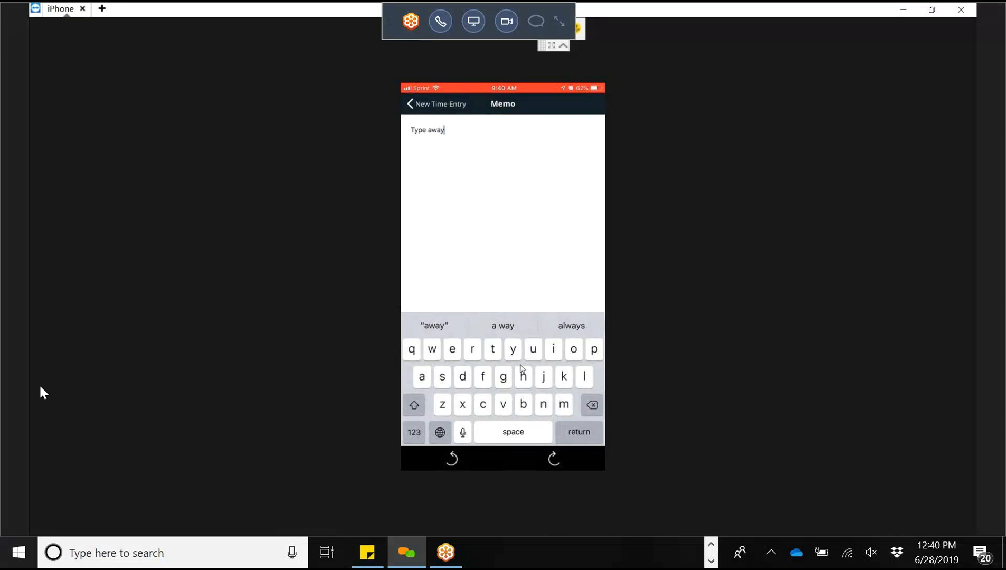
pyautogui.press('Return')
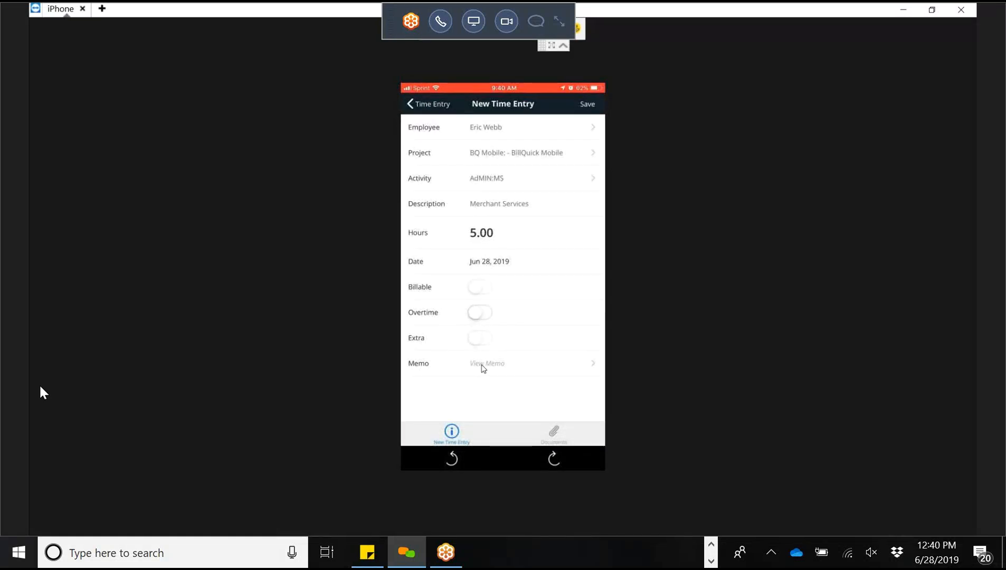
# Step: Save the 5-hour BQ Mobile time entry and open the navigation menu
pyautogui.click(588, 105)
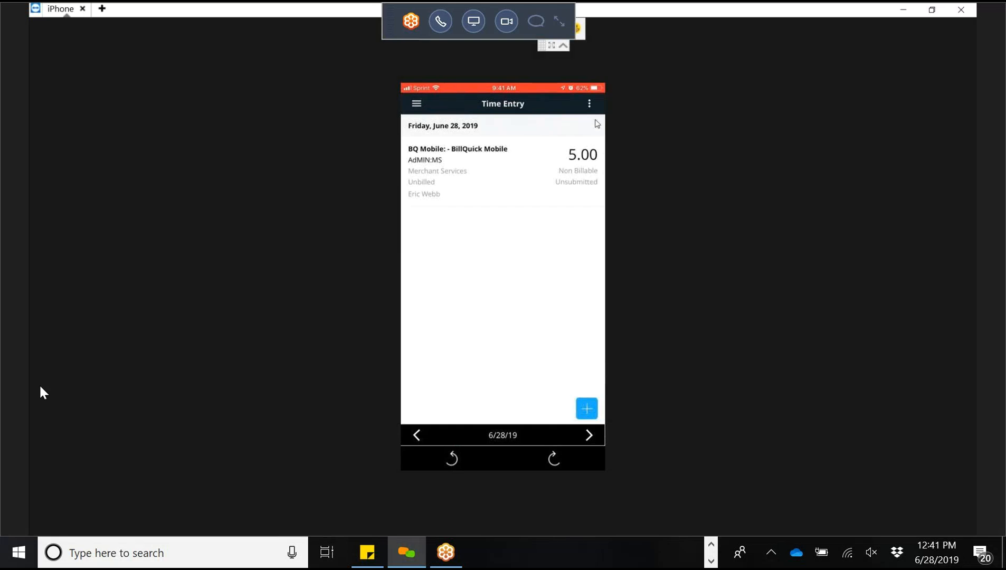
pyautogui.click(590, 105)
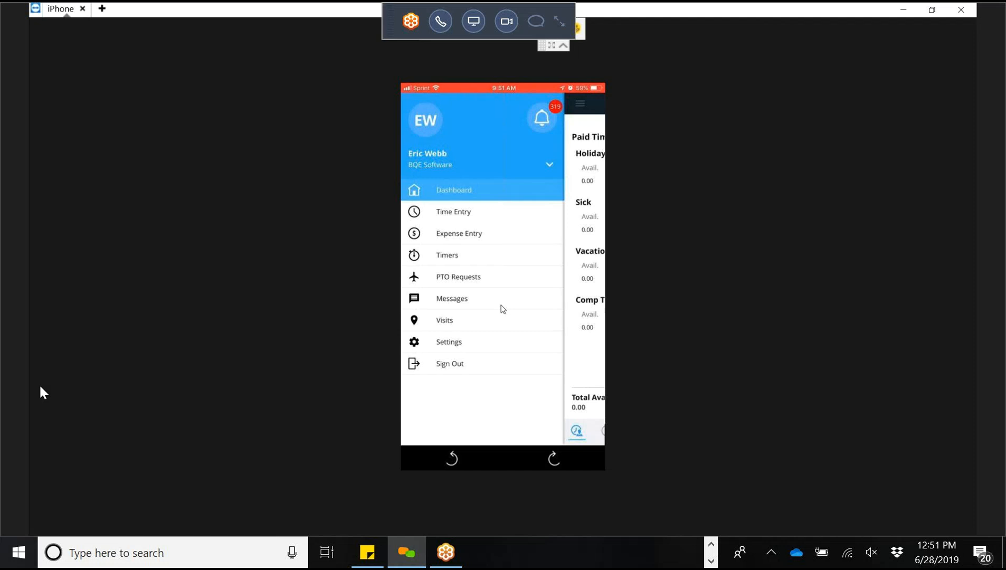
# Step: Close the side menu back to My Dashboard, then end the remote iPhone session
pyautogui.click(542, 119)
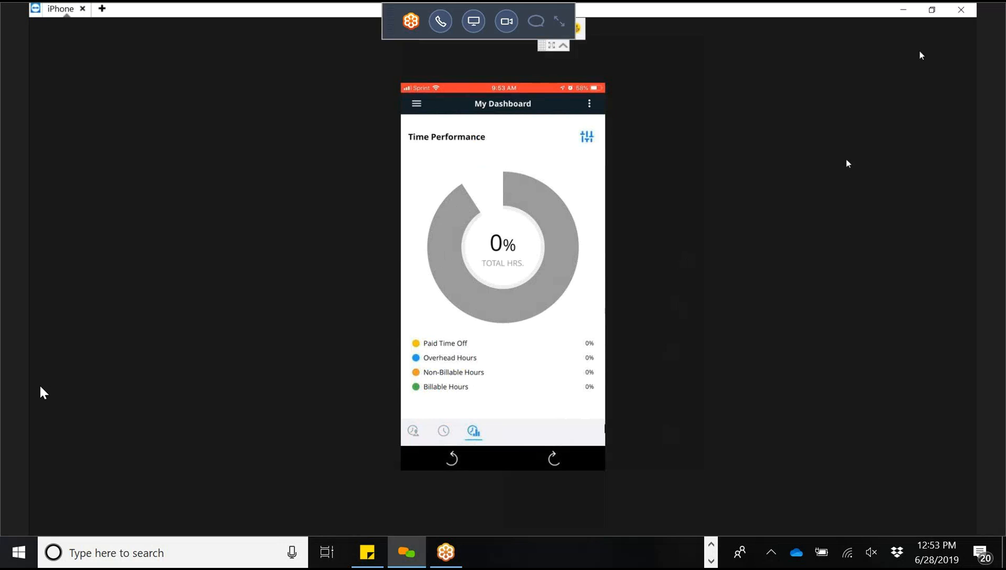
pyautogui.click(960, 12)
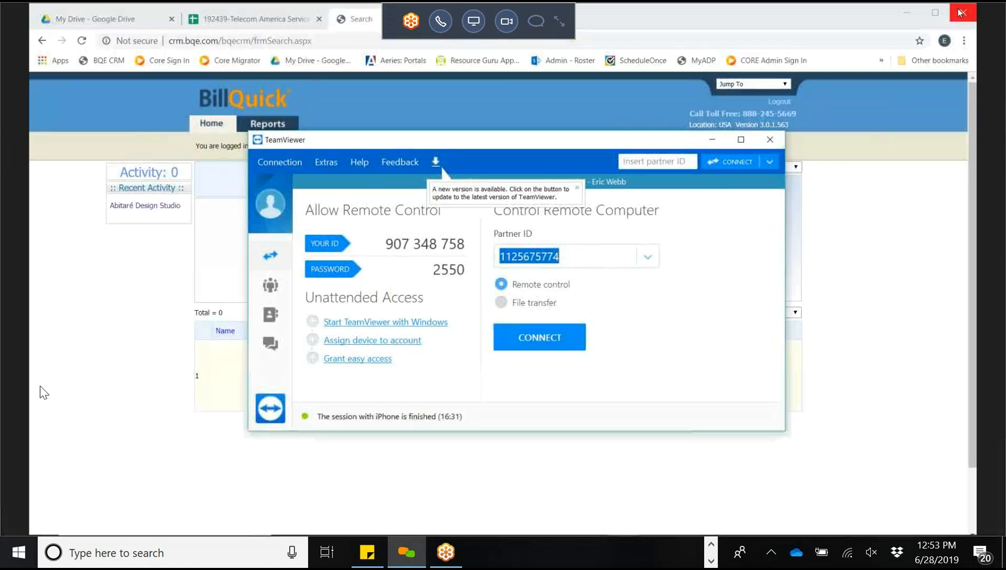
# Step: Retry connecting to the iPhone twice, dismissing both 'Unable to connect' failures, then hide TeamViewer
pyautogui.click(525, 338)
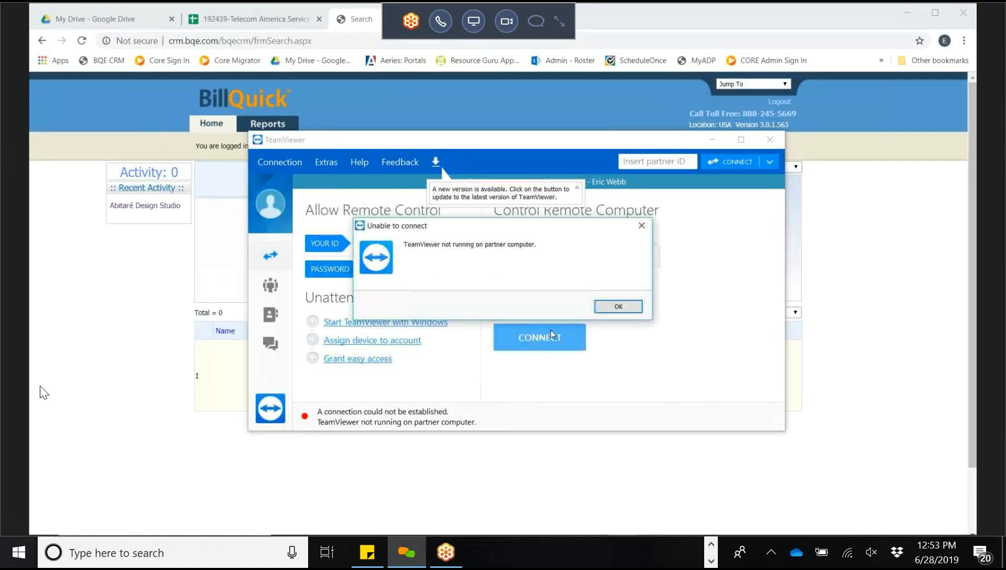
pyautogui.click(636, 306)
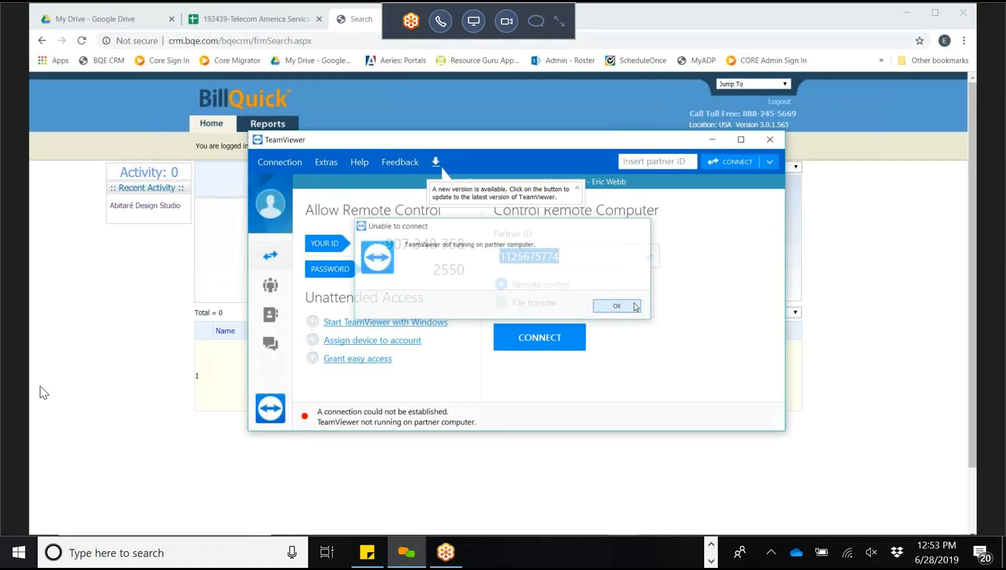
pyautogui.click(542, 338)
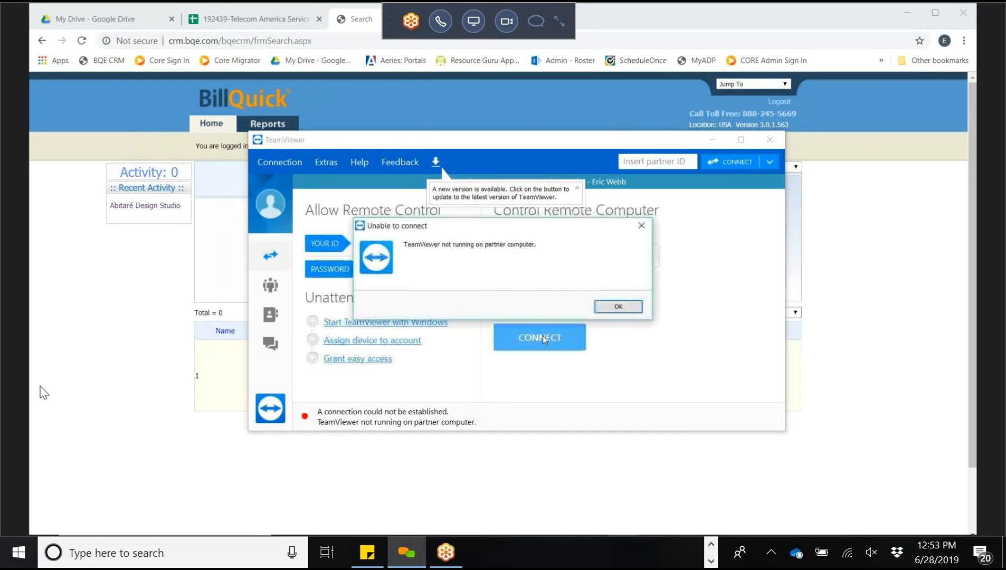
pyautogui.click(613, 306)
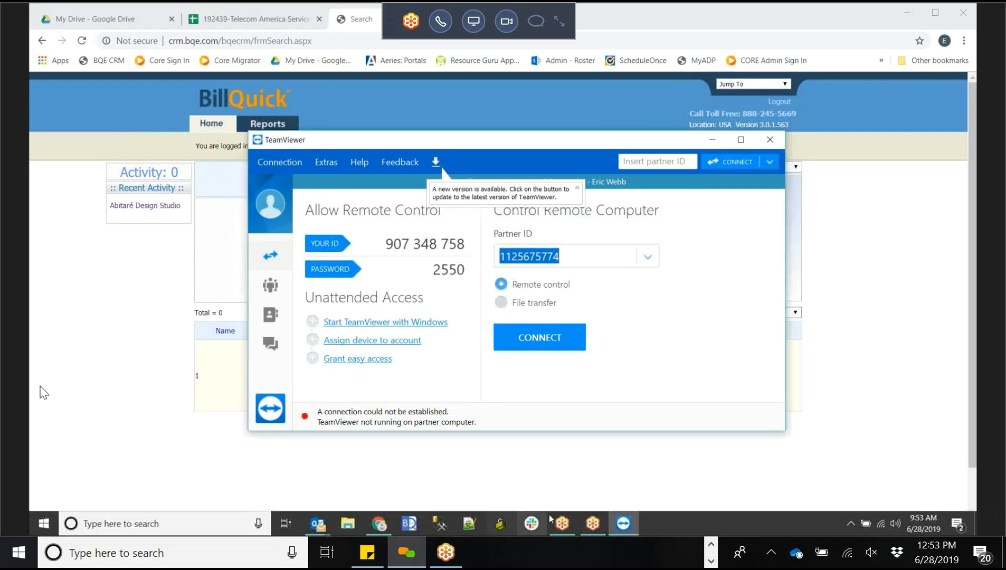
pyautogui.click(620, 525)
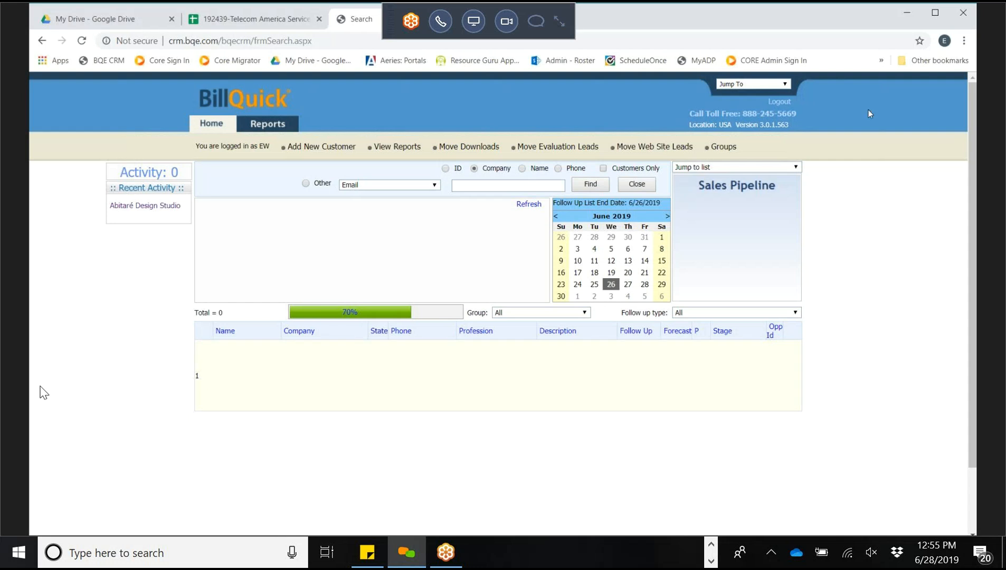
# Step: Minimize the TeamViewer window, leaving BillQuick CRM's customer search page in Chrome
pyautogui.click(881, 17)
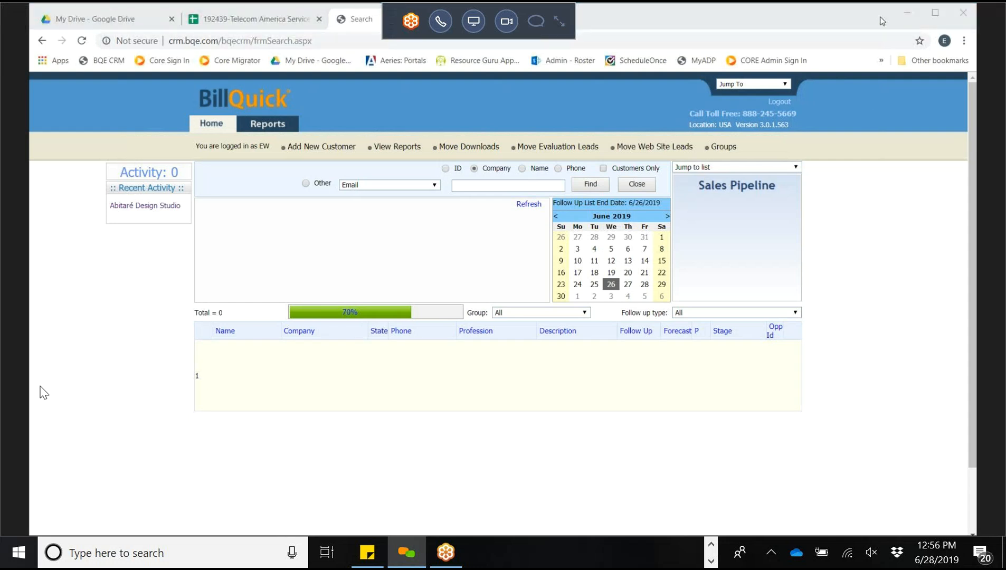